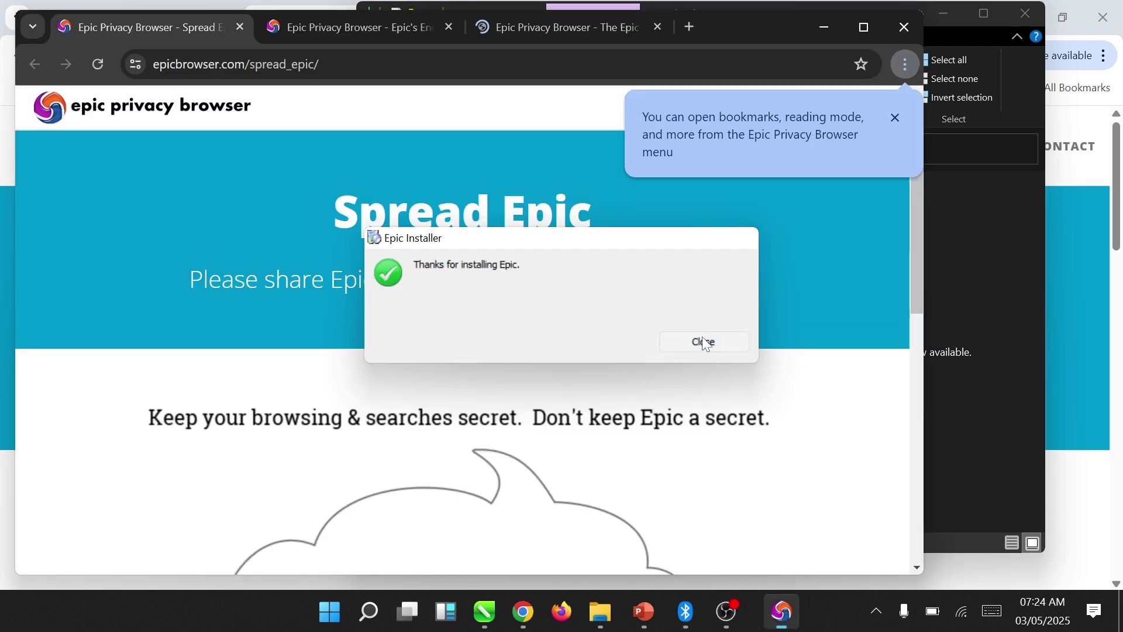
- Dismiss the install message, open Epic's Extensions page and a new tab, then return to the extensions list
{"action": "left_click", "coordinate": [705, 342]}
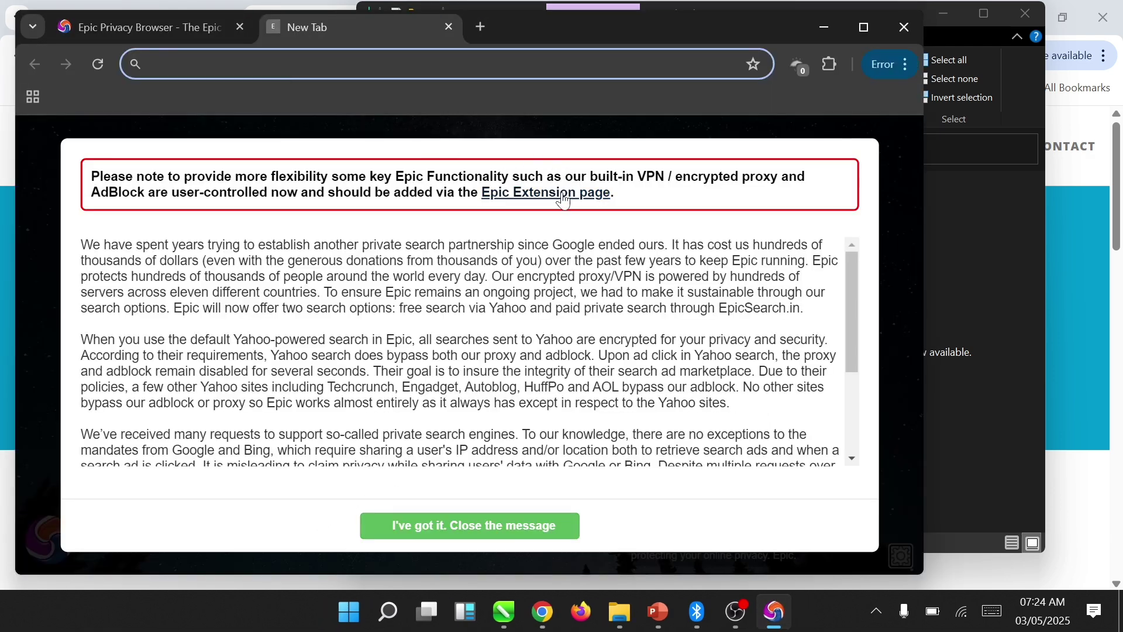
{"action": "left_click", "coordinate": [563, 199]}
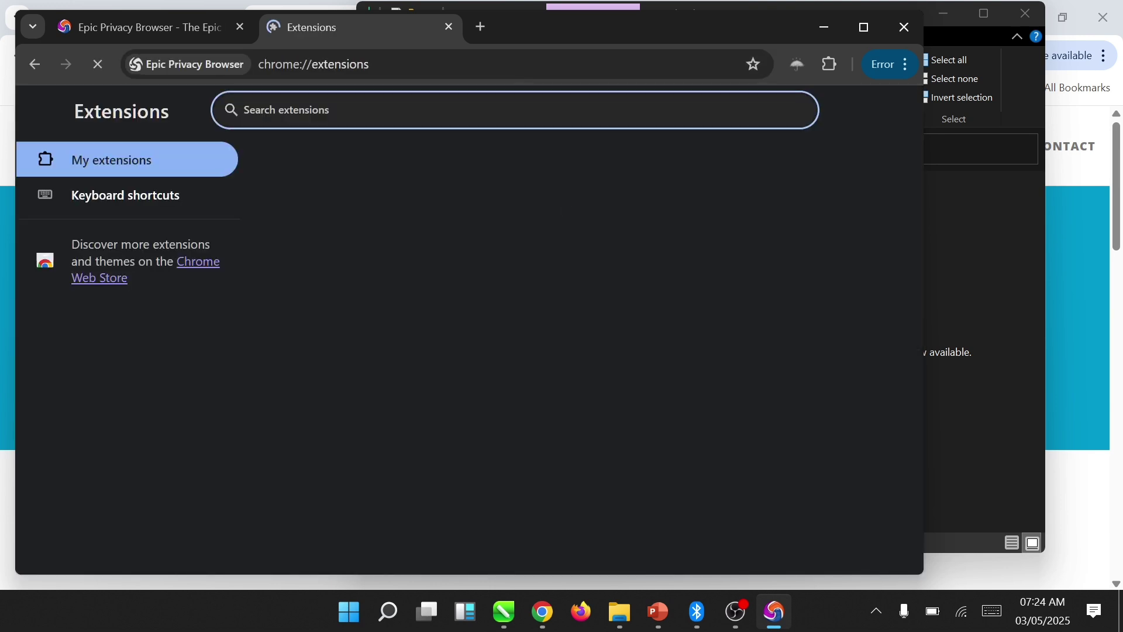
{"action": "left_click", "coordinate": [177, 27]}
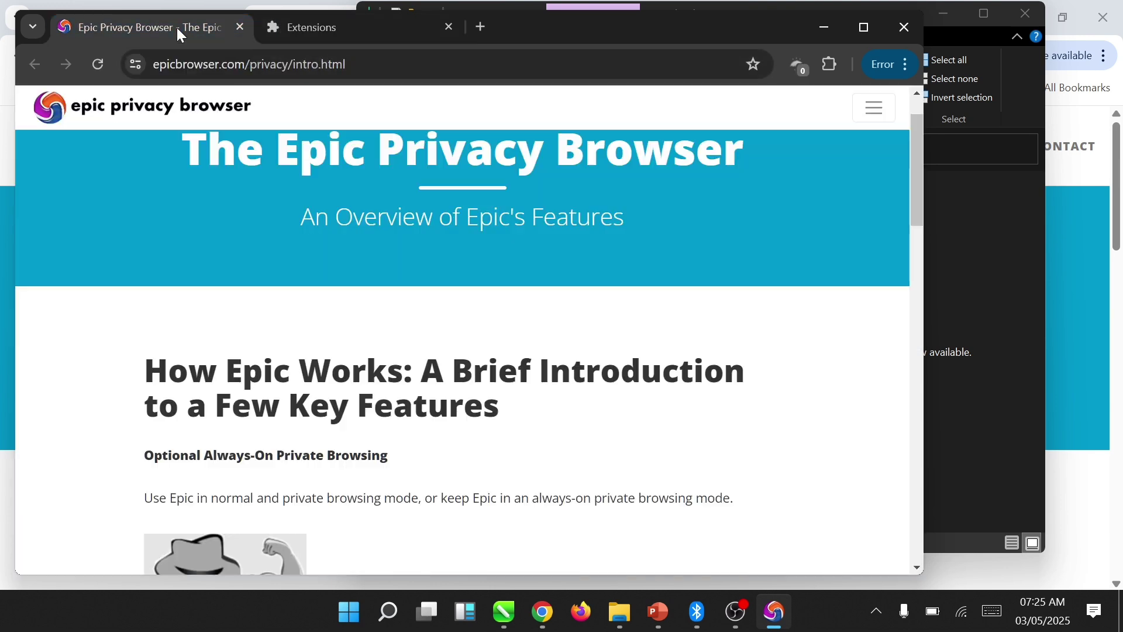
{"action": "left_click", "coordinate": [477, 26]}
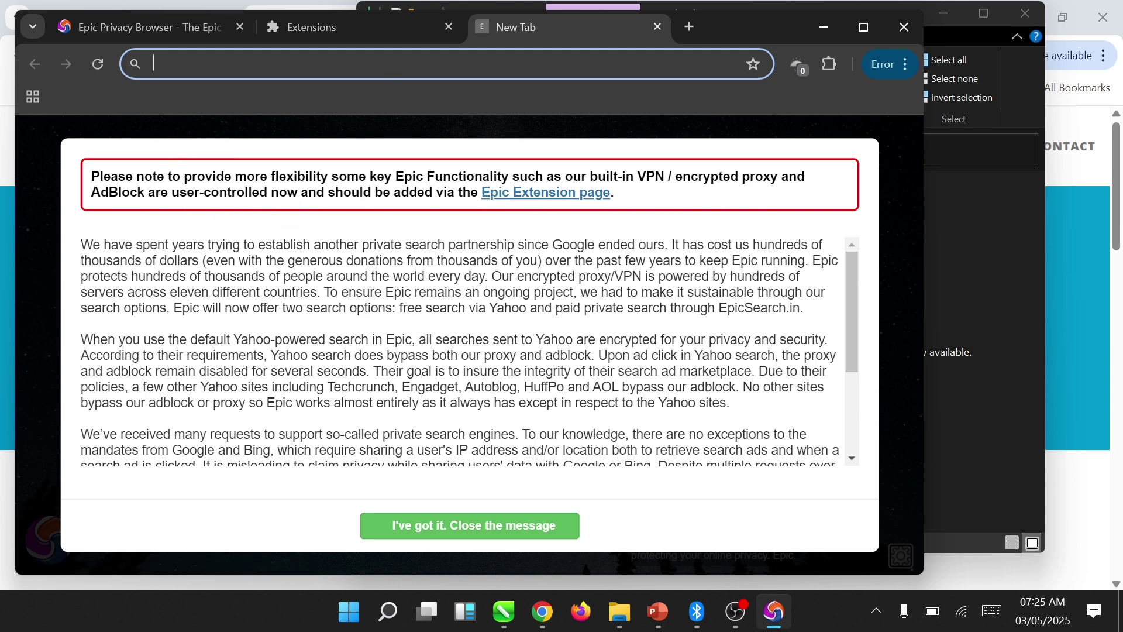
{"action": "left_click", "coordinate": [364, 31]}
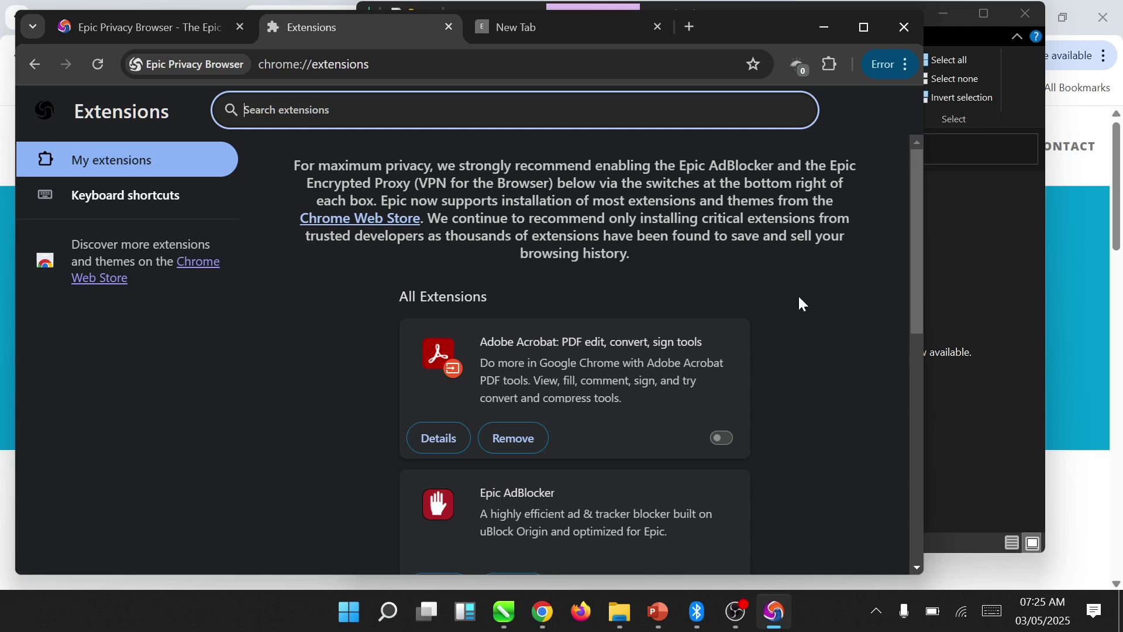
- Turn on the Epic AdBlocker extension
{"action": "scroll", "coordinate": [921, 330], "scroll_direction": "down", "scroll_amount": 1}
{"action": "scroll", "coordinate": [898, 409], "scroll_direction": "down", "scroll_amount": 6}
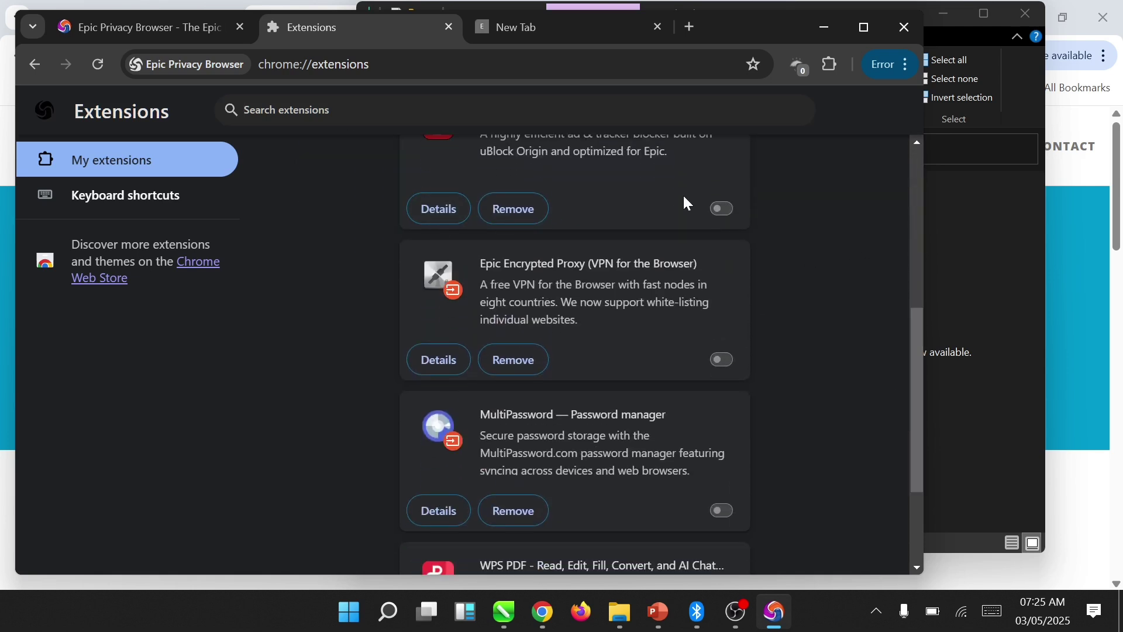
{"action": "left_click_drag", "start_coordinate": [924, 353], "coordinate": [893, 291]}
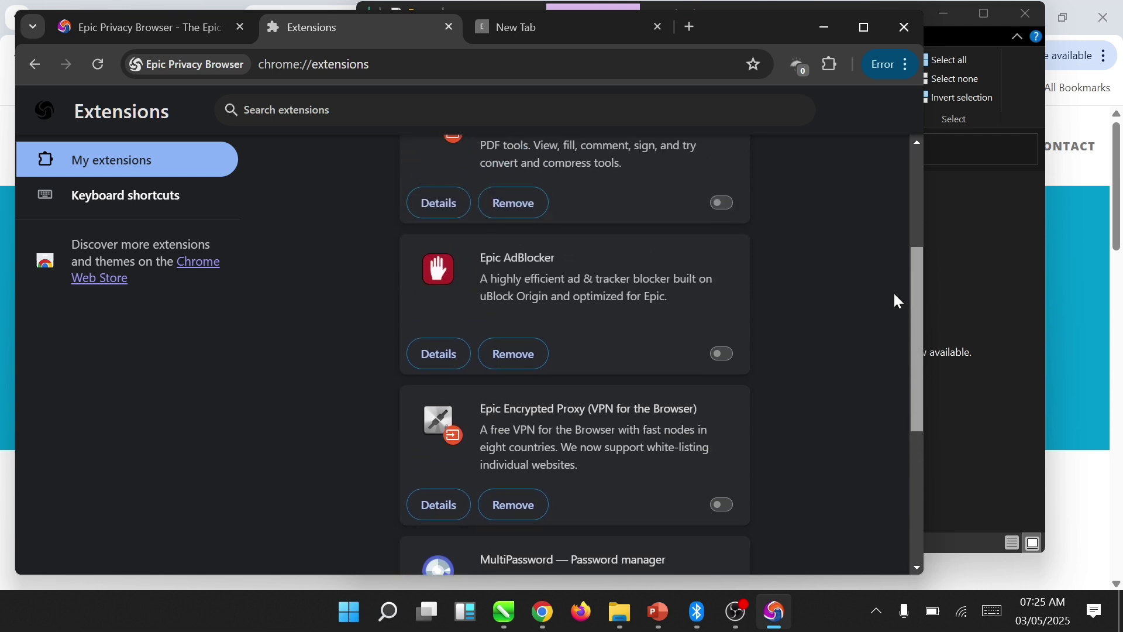
{"action": "left_click", "coordinate": [731, 357]}
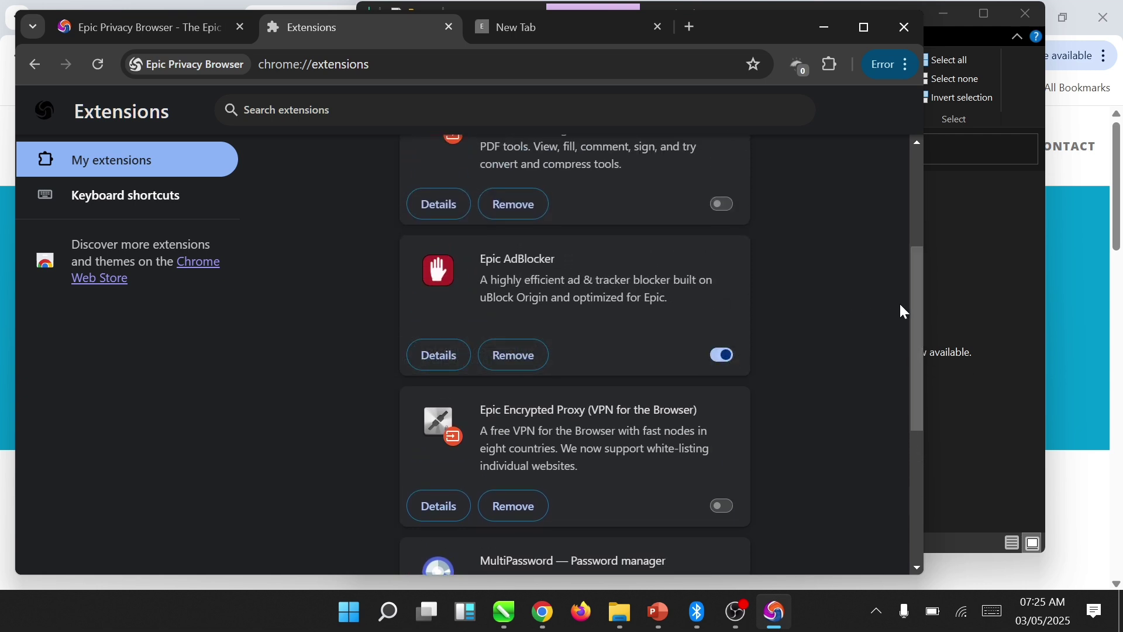
{"action": "left_click_drag", "start_coordinate": [924, 300], "coordinate": [918, 423]}
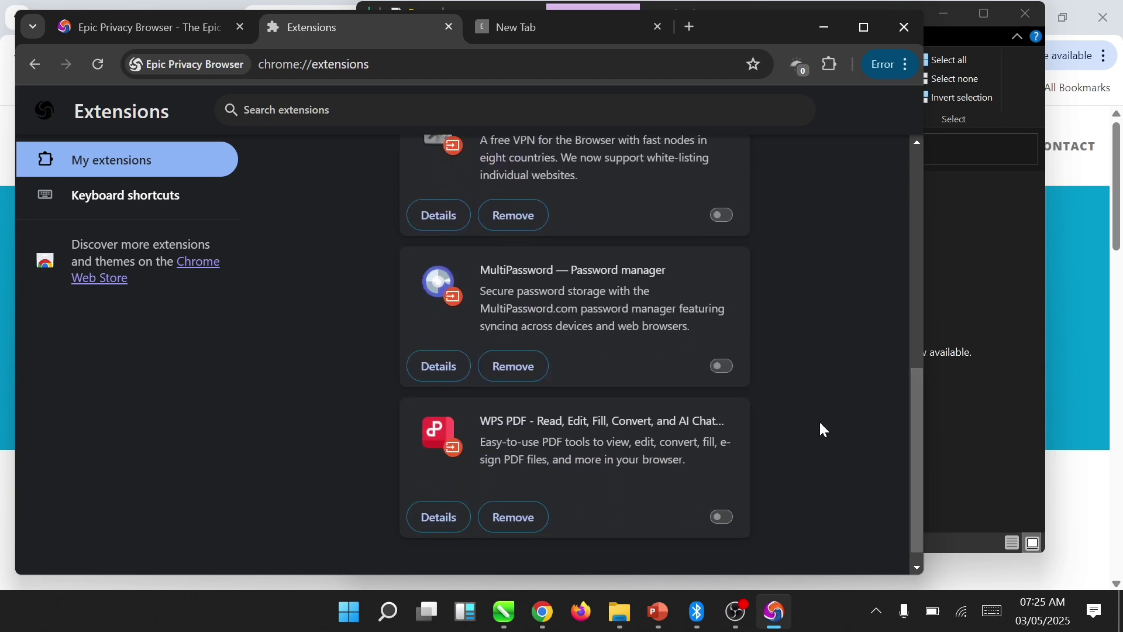
- Maximize the browser window and turn on Epic Encrypted Proxy, ending on the New Tab
{"action": "left_click", "coordinate": [870, 26]}
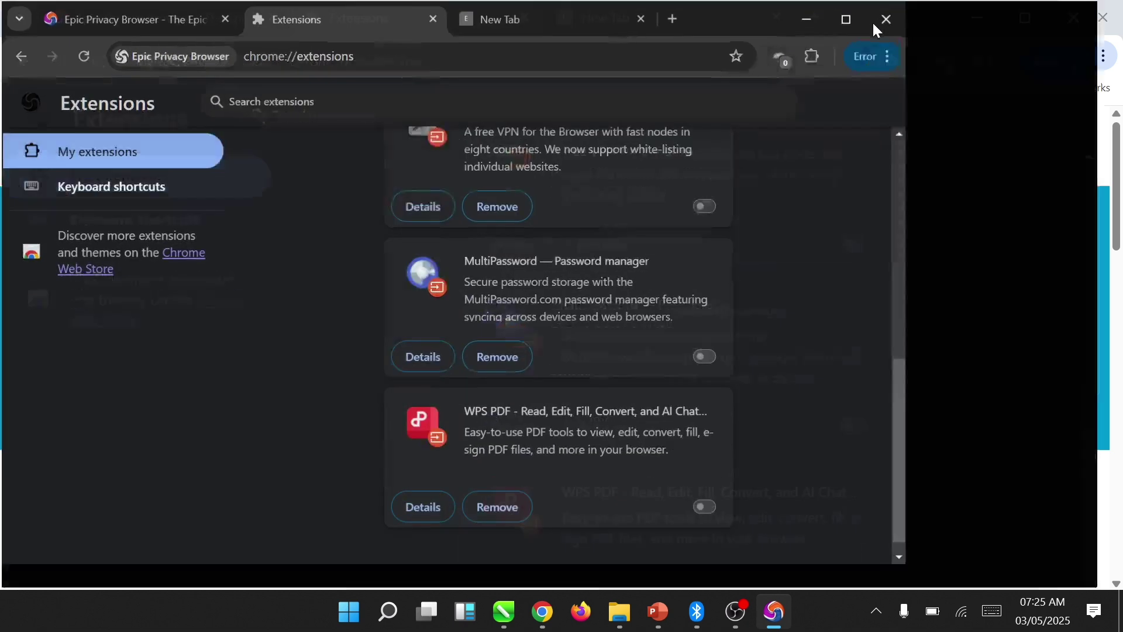
{"action": "left_click_drag", "start_coordinate": [1114, 305], "coordinate": [1086, 227]}
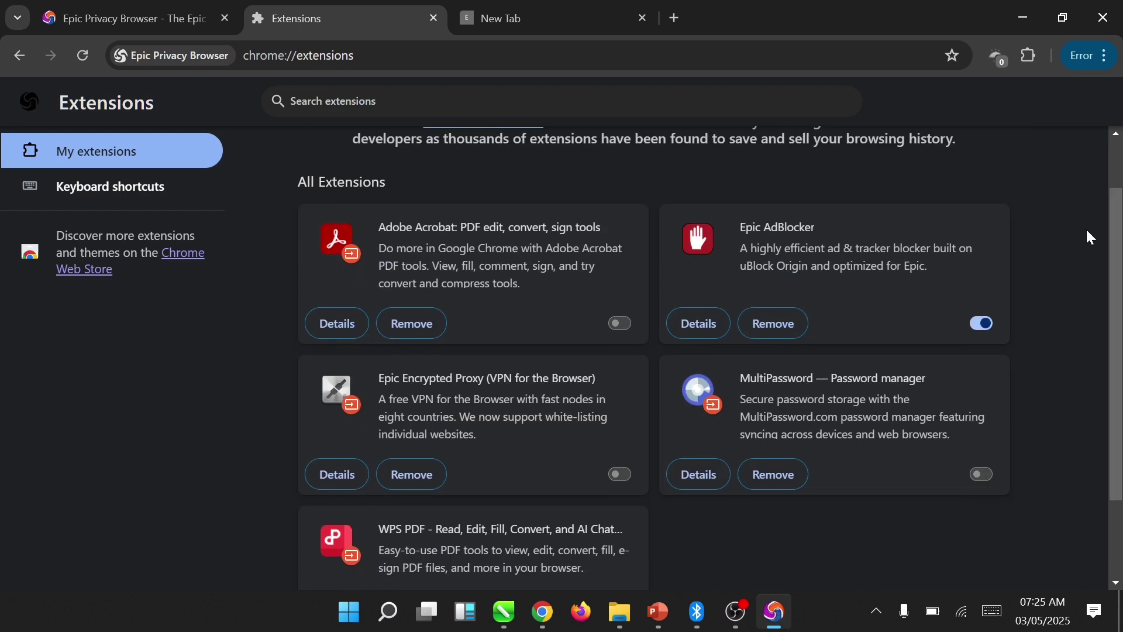
{"action": "left_click", "coordinate": [619, 475]}
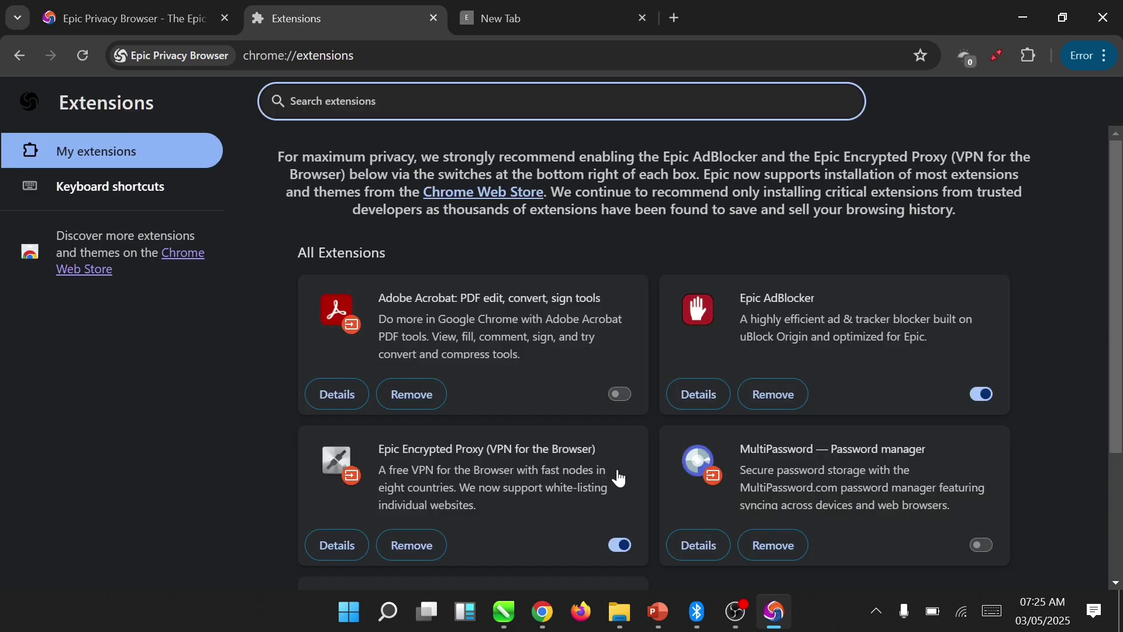
{"action": "left_click", "coordinate": [526, 18]}
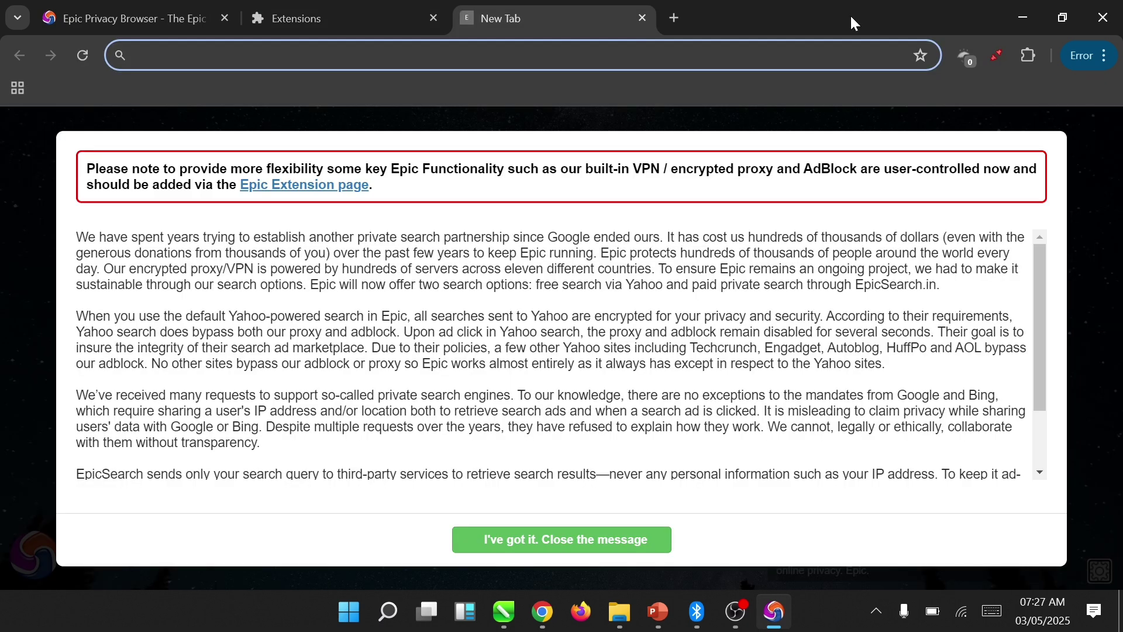
- Accept the encrypted proxy's terms, set the VPN location to UK, and open another new tab
{"action": "left_click", "coordinate": [997, 56]}
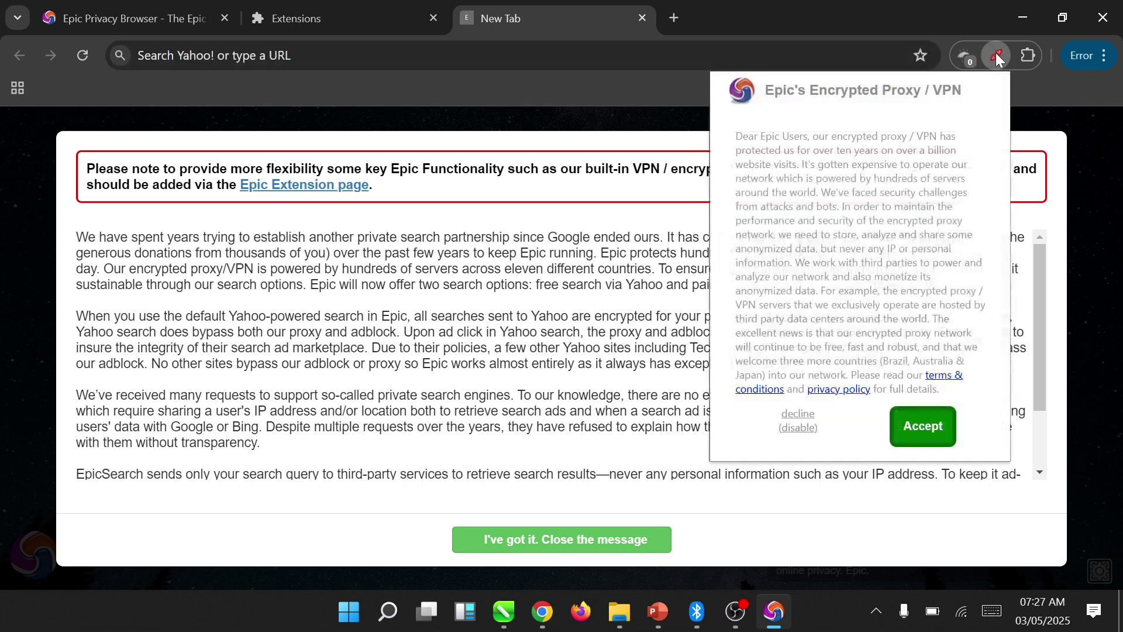
{"action": "left_click", "coordinate": [924, 427]}
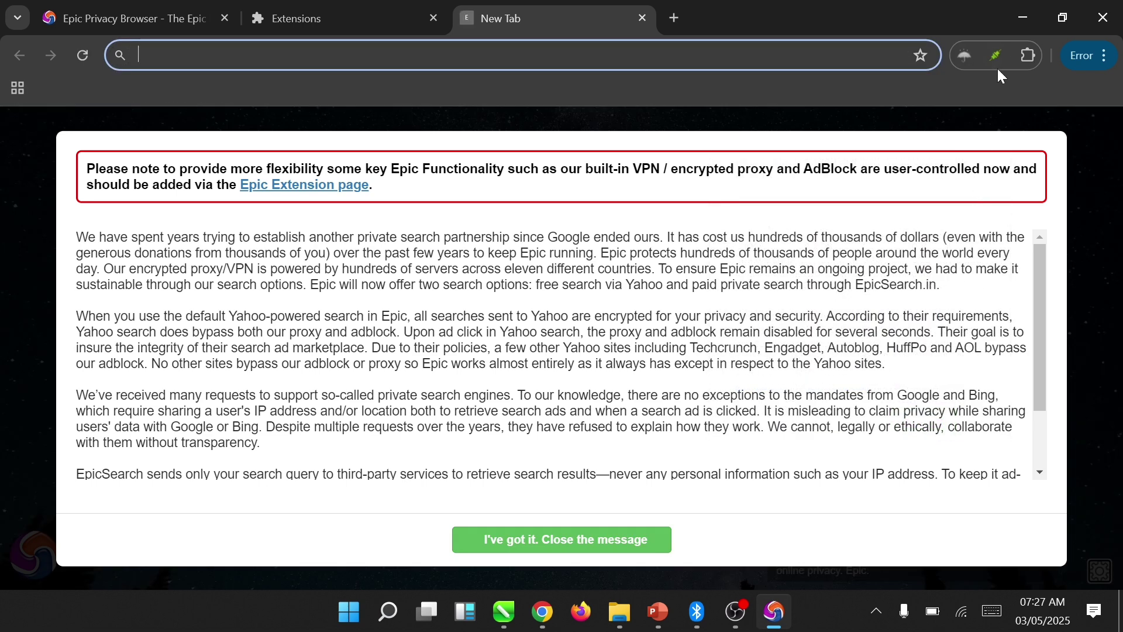
{"action": "left_click", "coordinate": [995, 59]}
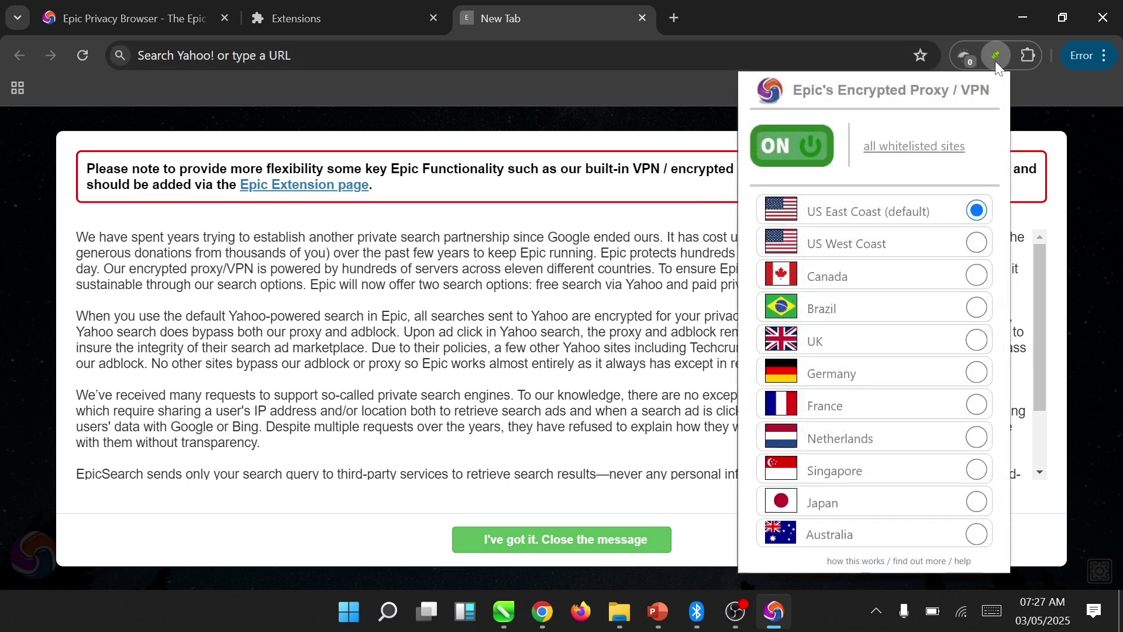
{"action": "left_click", "coordinate": [976, 340]}
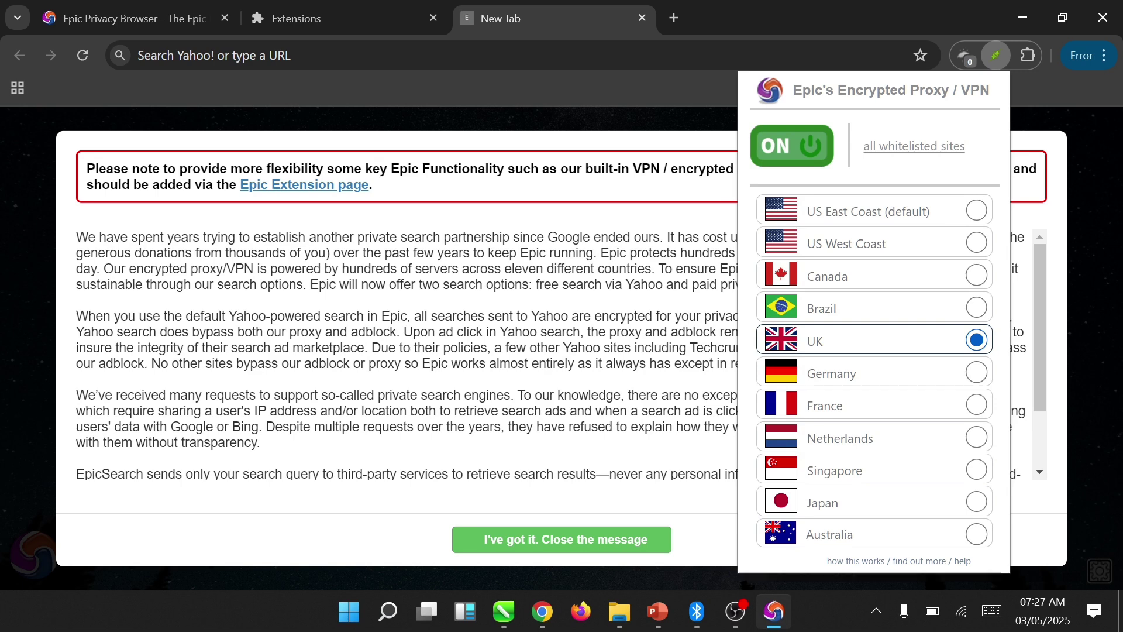
{"action": "left_click", "coordinate": [995, 55]}
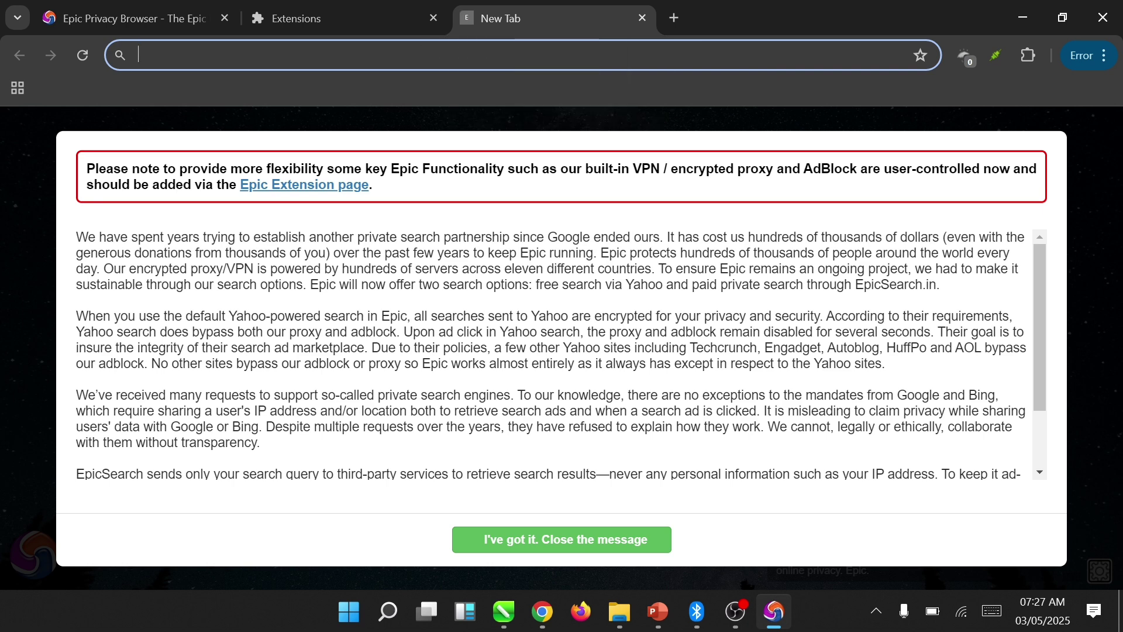
{"action": "left_click", "coordinate": [682, 18]}
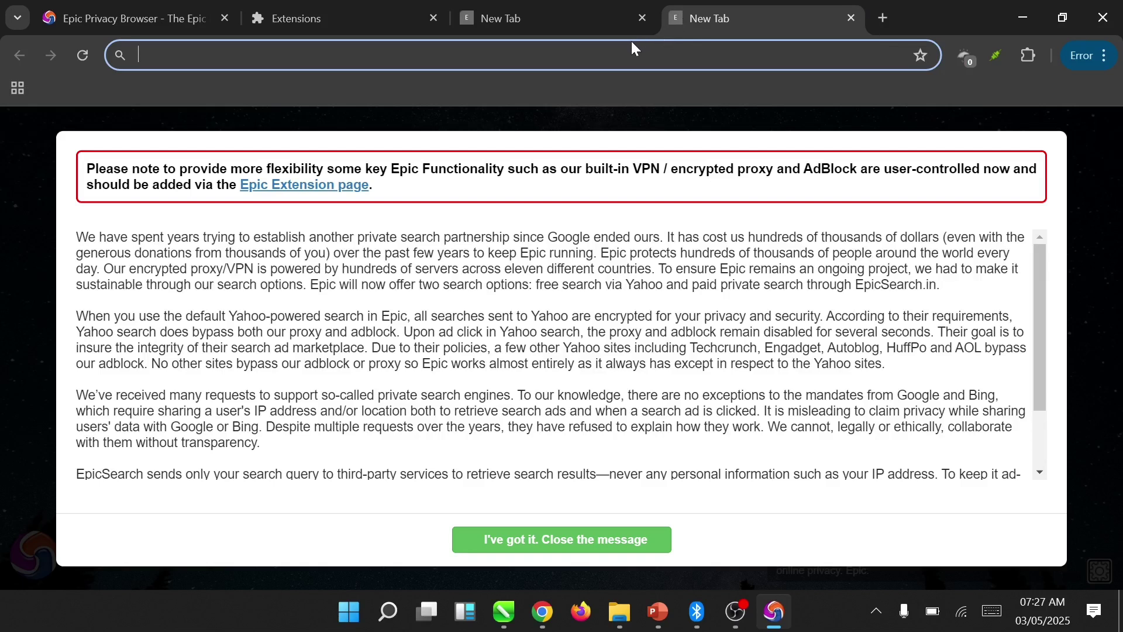
- Go to the suggested Google site from the address bar
{"action": "type", "text": "gp"}
{"action": "key", "text": "BackSpace"}
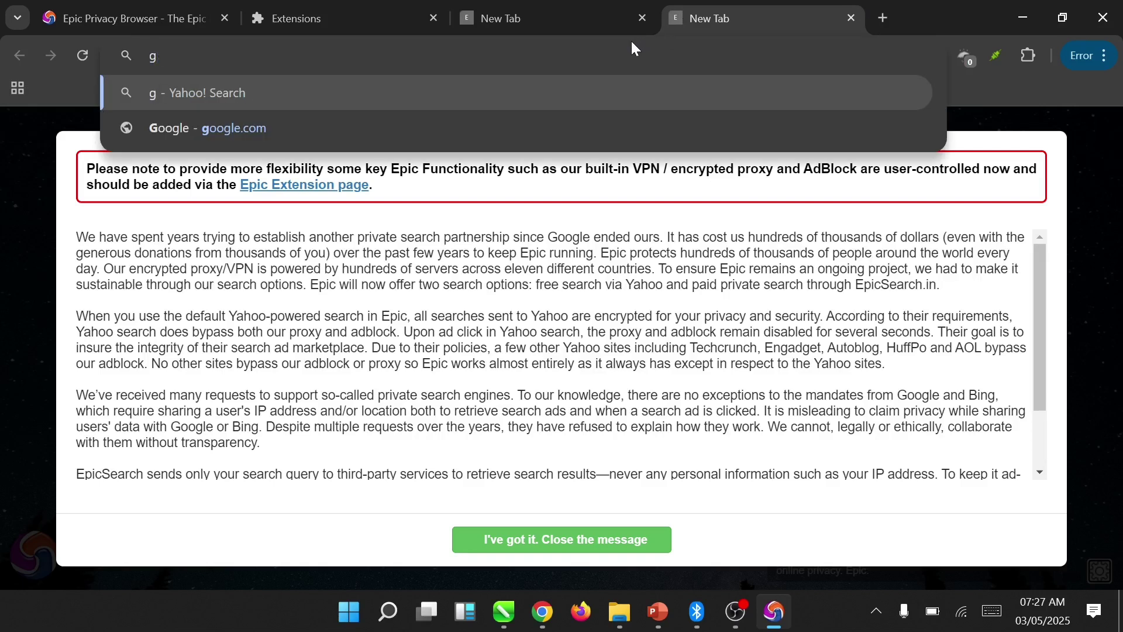
{"action": "type", "text": "o"}
{"action": "key", "text": "Return"}
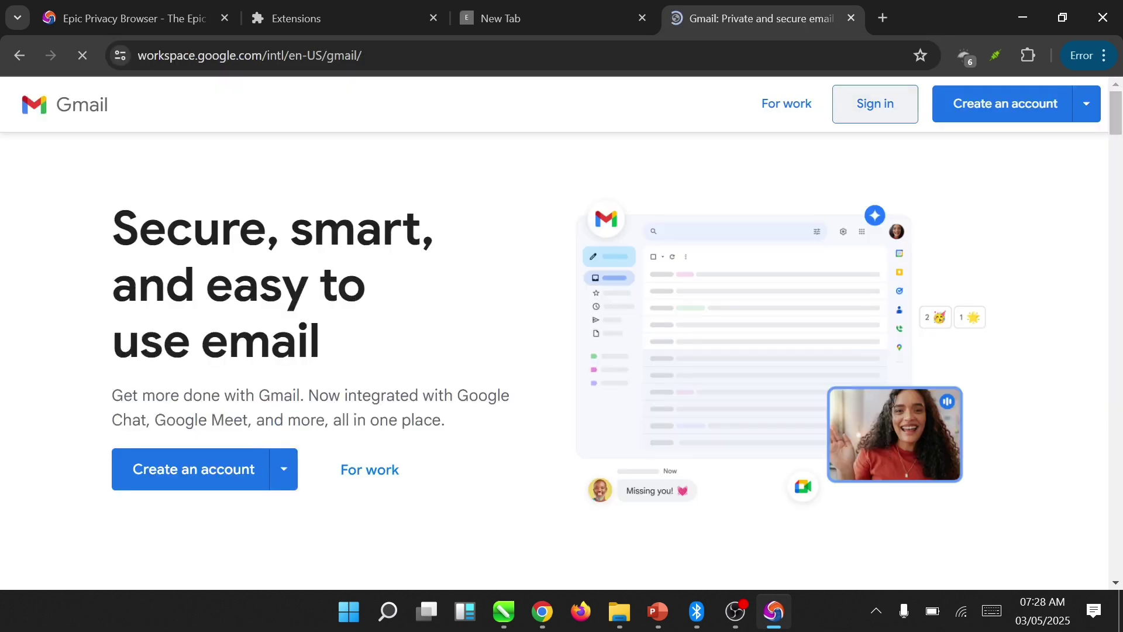
- Sign in to Gmail with the account email and password
{"action": "left_click", "coordinate": [875, 104]}
{"action": "left_click", "coordinate": [765, 276]}
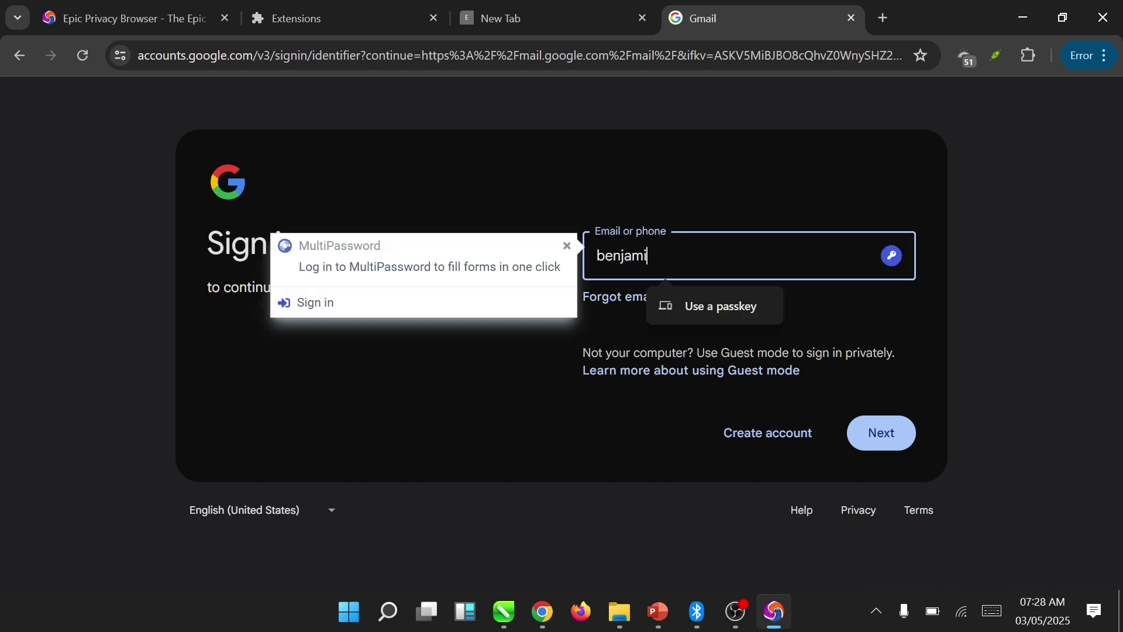
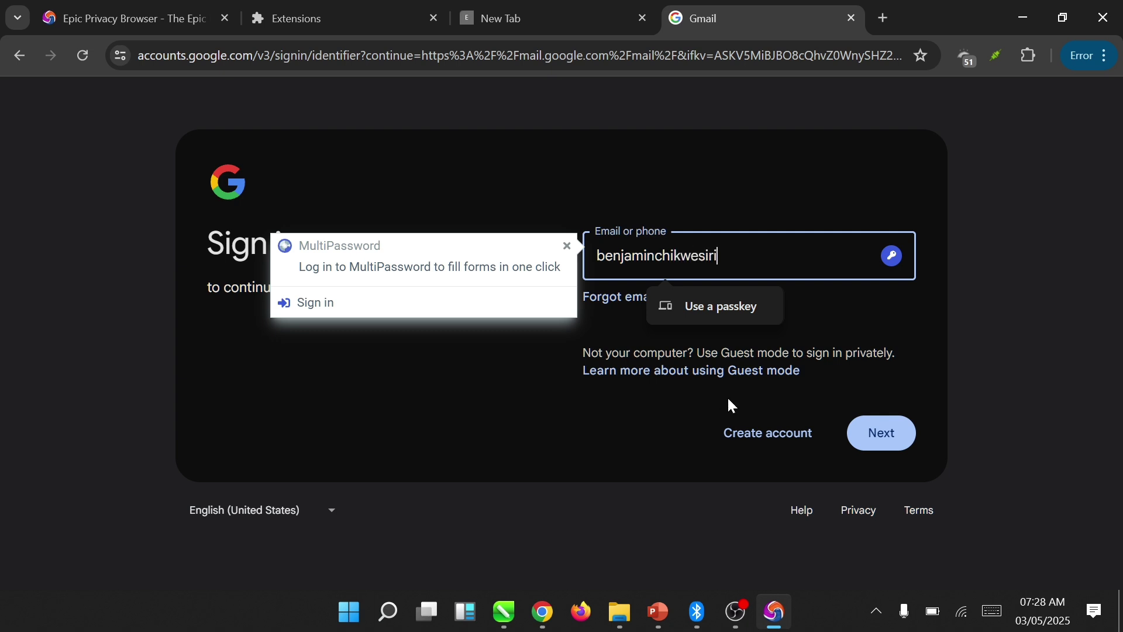
{"action": "left_click", "coordinate": [881, 432]}
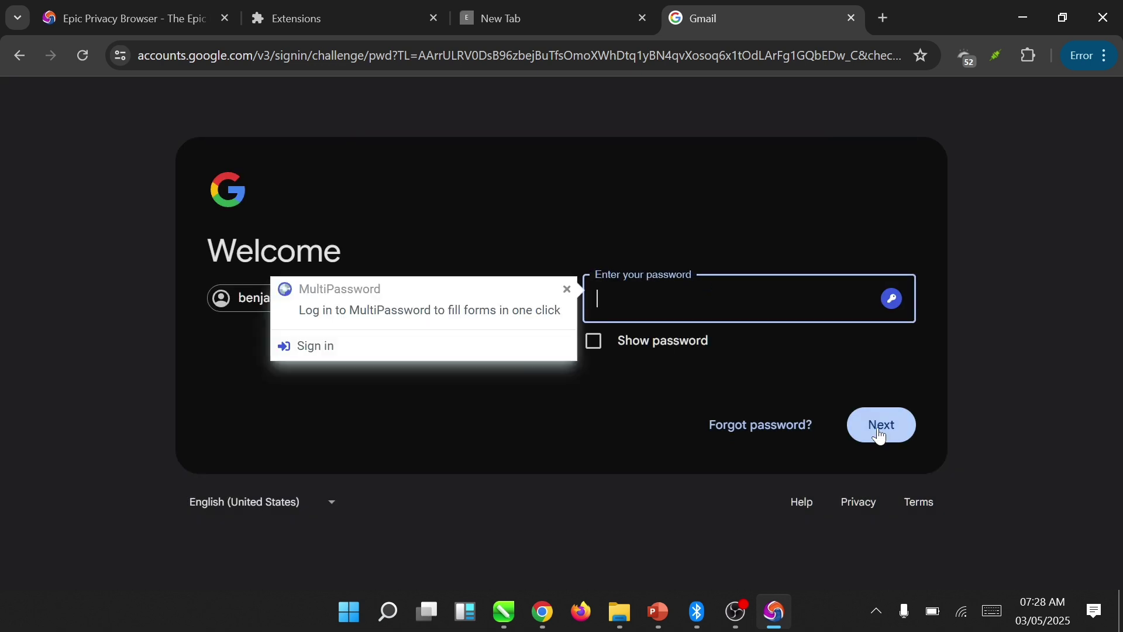
{"action": "type", "text": "••••••••••••"}
{"action": "left_click", "coordinate": [880, 433]}
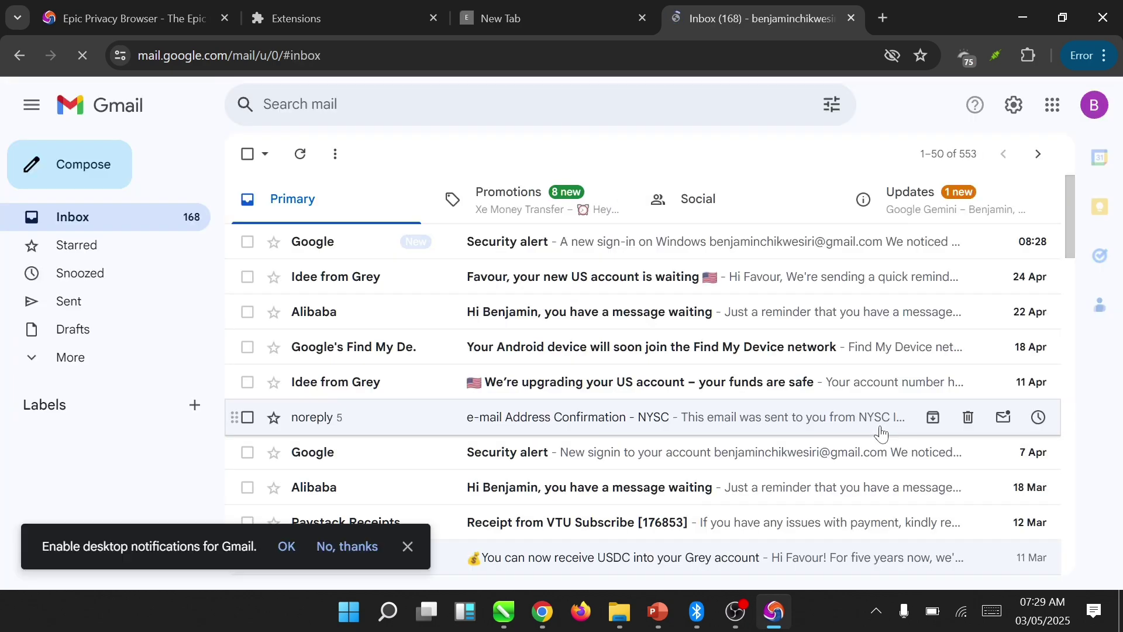
- Search Google for 'digistore' and open the Digistore24 Affiliates sign-up form
{"action": "key", "text": "ctrl+shift+Tab"}
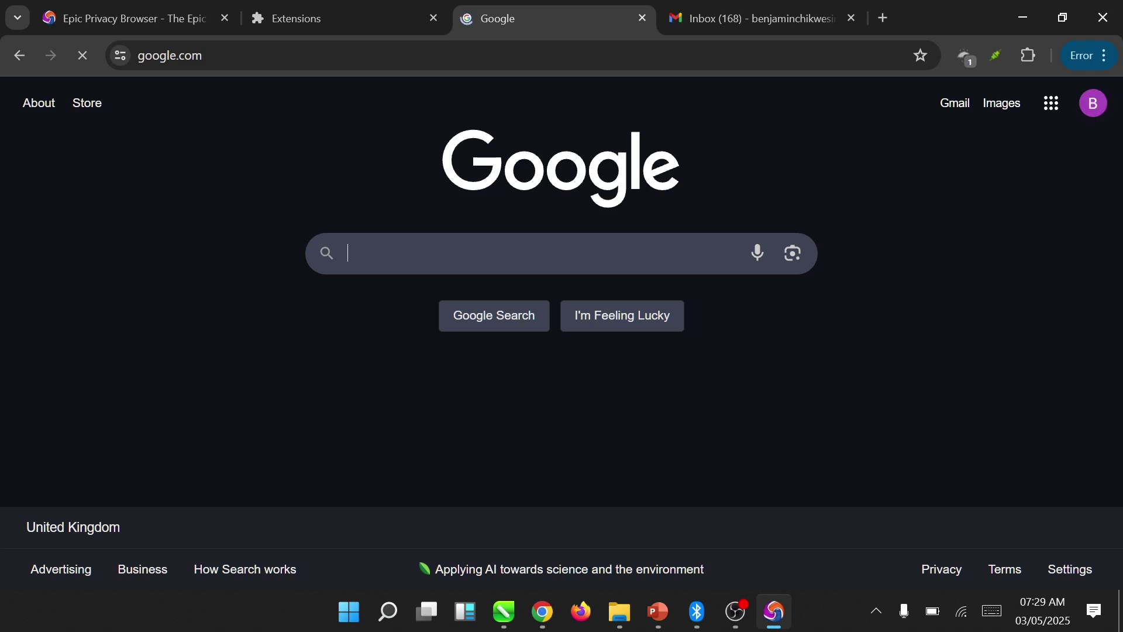
{"action": "type", "text": "di"}
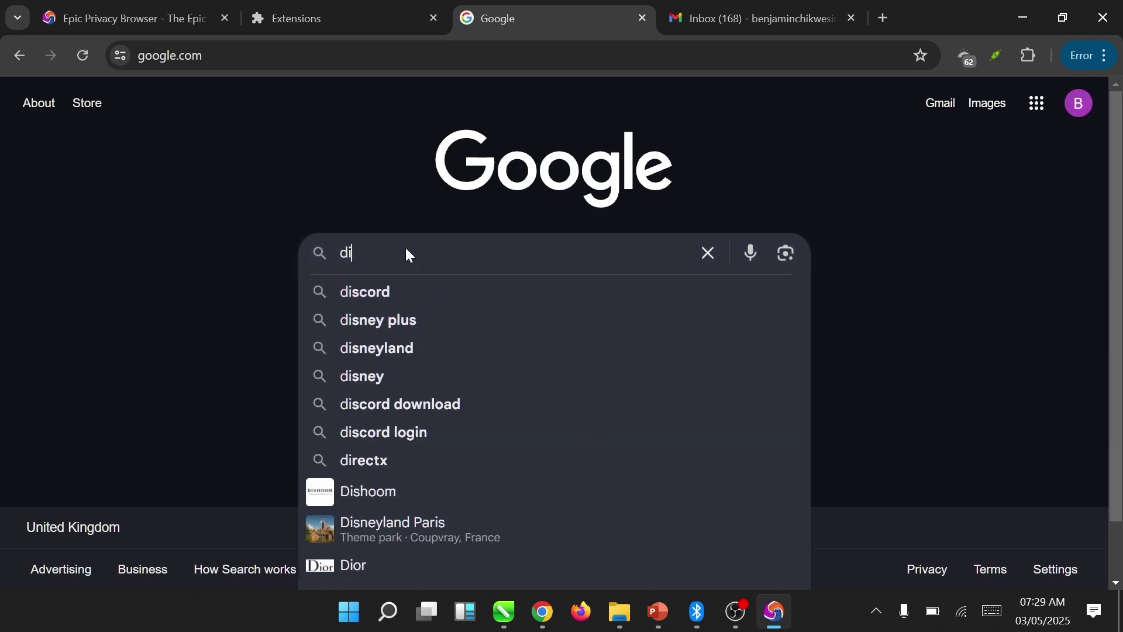
{"action": "type", "text": "gistore"}
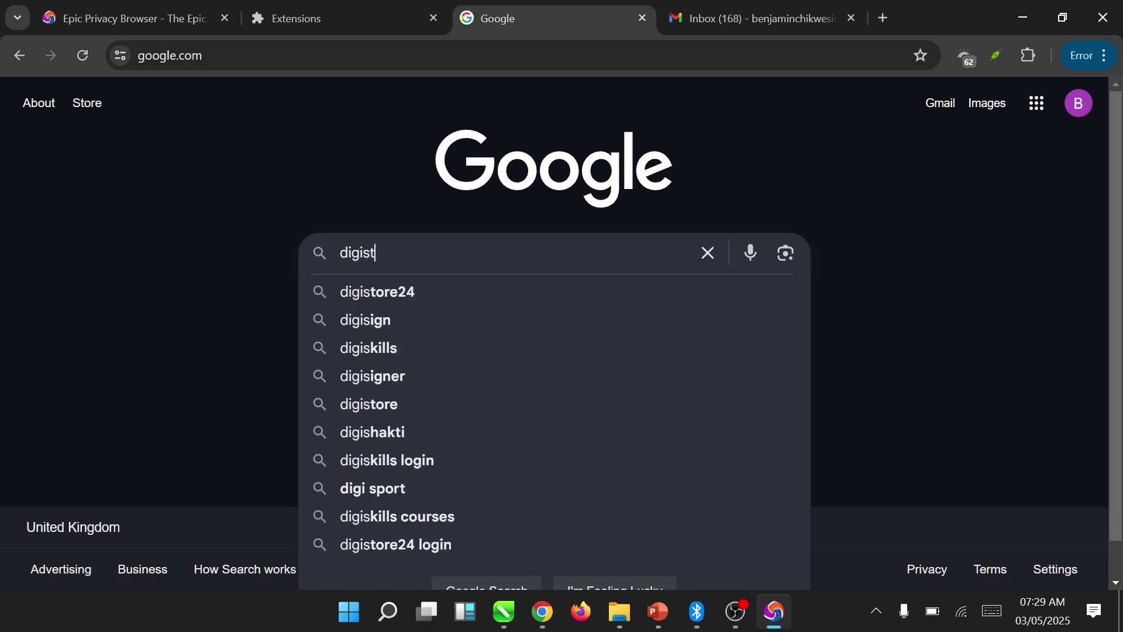
{"action": "key", "text": "Return"}
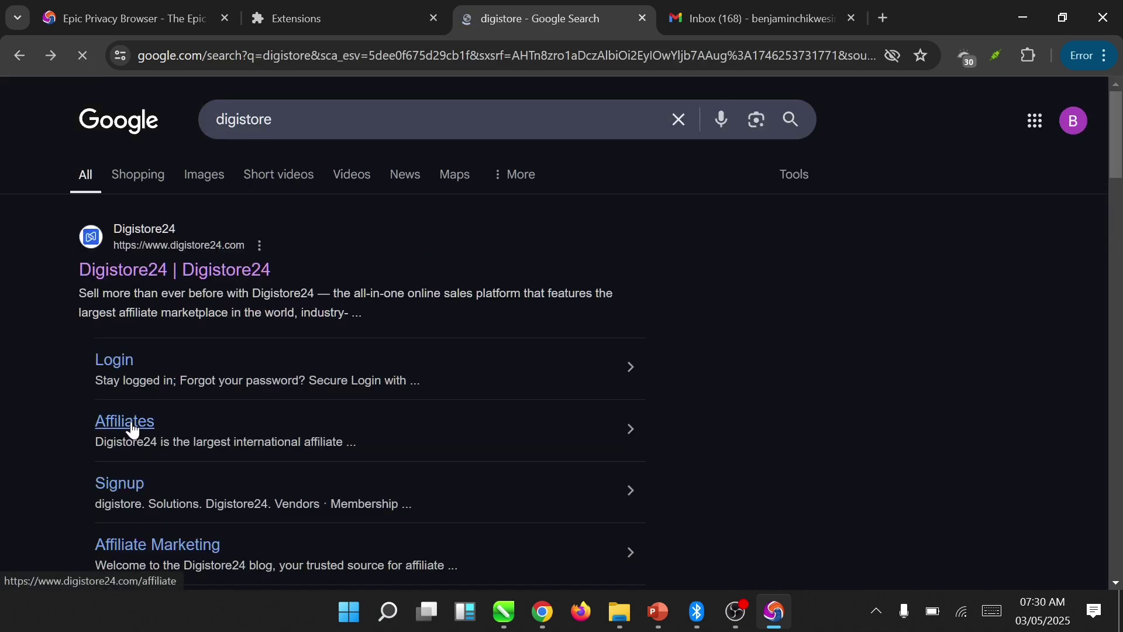
{"action": "left_click", "coordinate": [132, 426]}
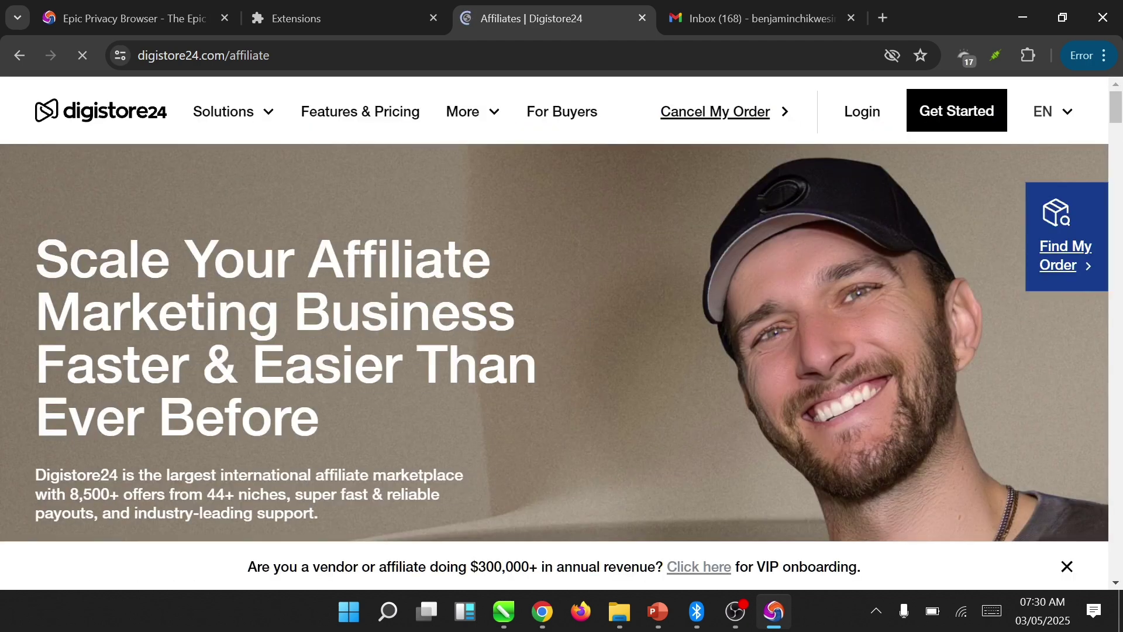
{"action": "left_click", "coordinate": [925, 116]}
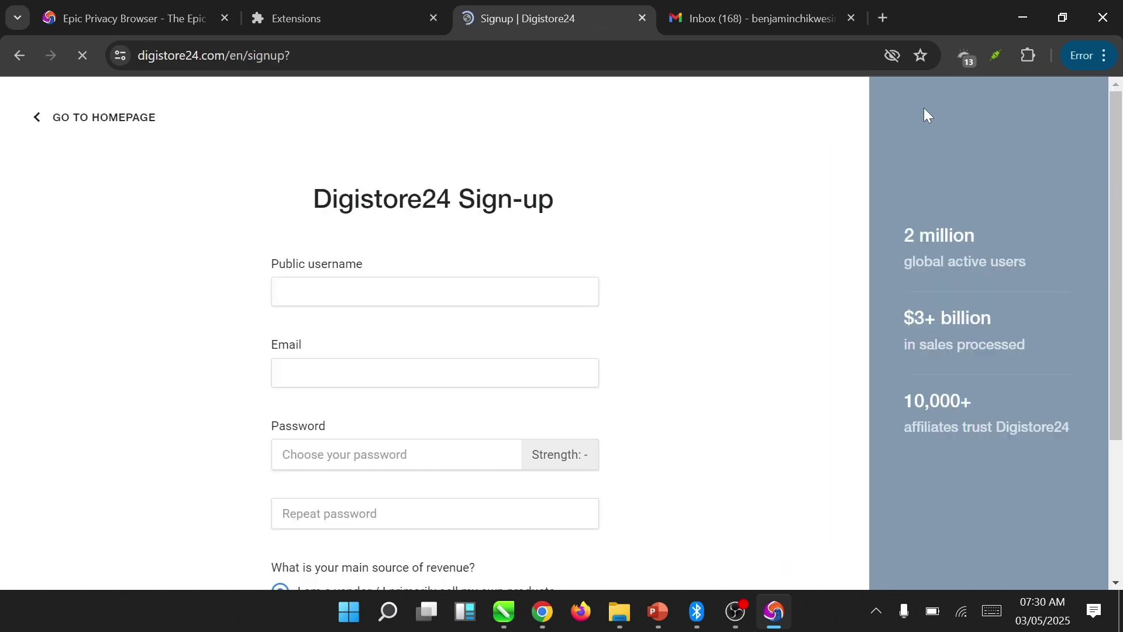
- Enter the public username, the account email, and the same password in both password fields
{"action": "left_click", "coordinate": [283, 291]}
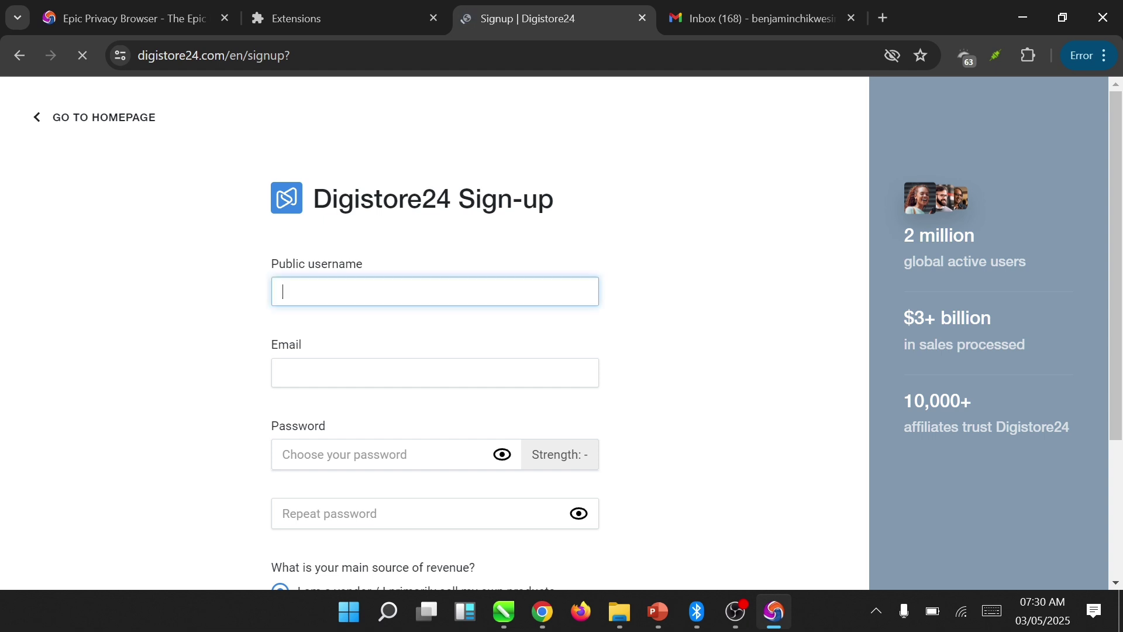
{"action": "type", "text": "benjamite"}
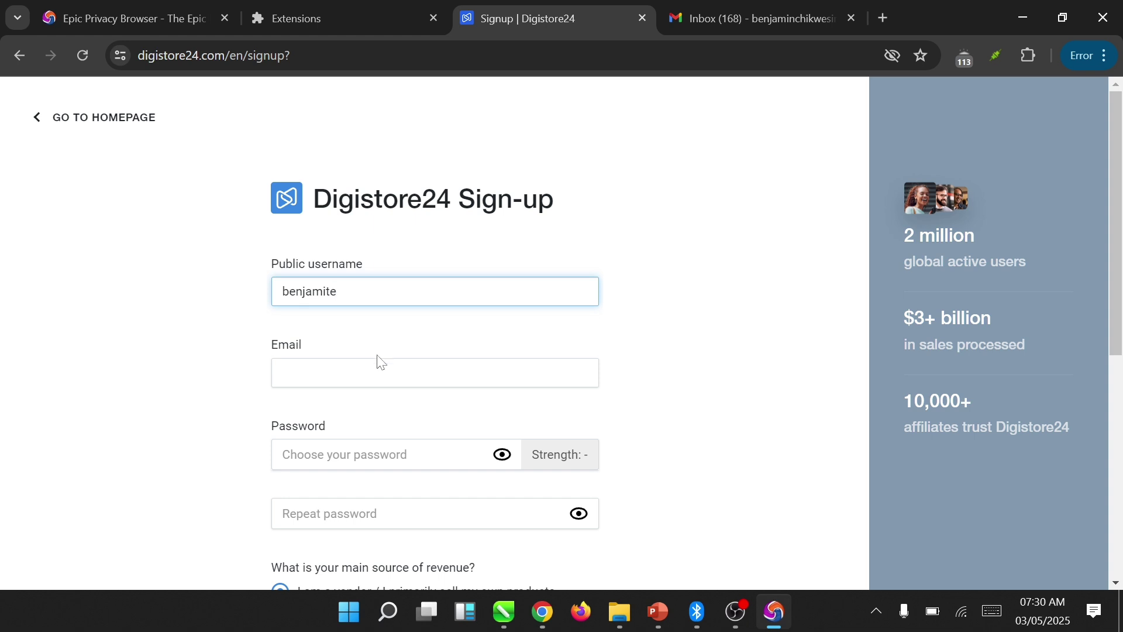
{"action": "left_click", "coordinate": [375, 368]}
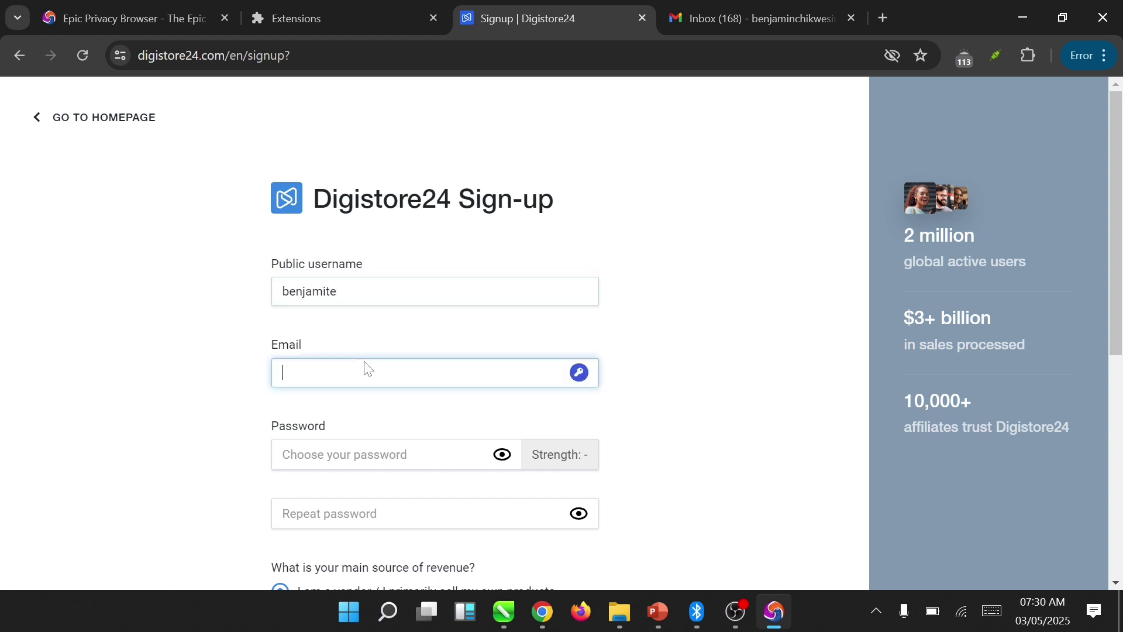
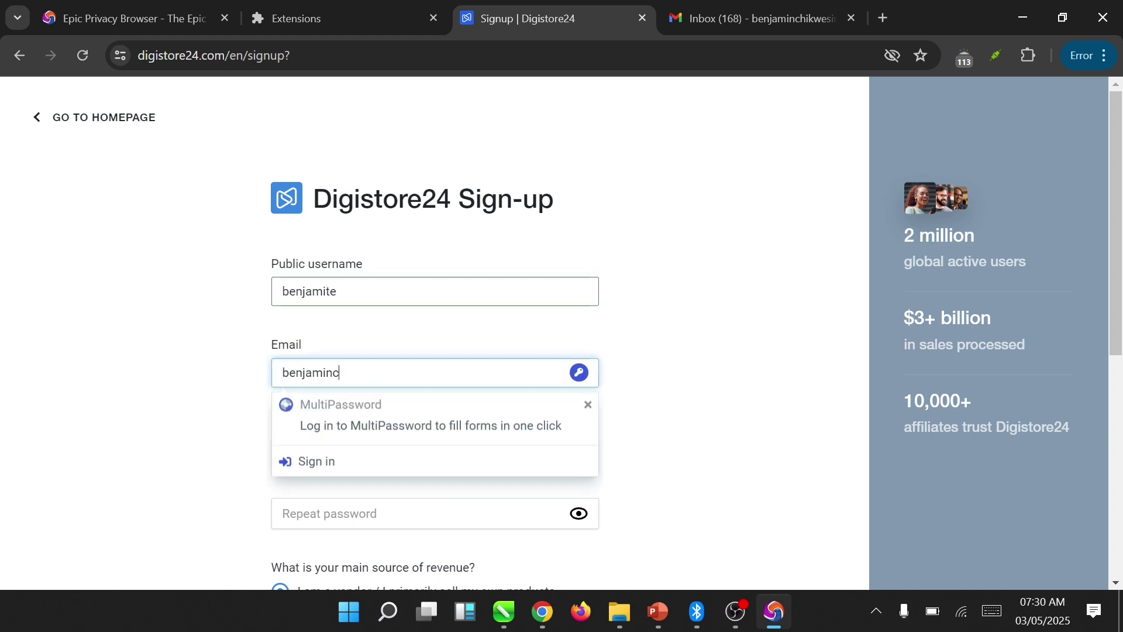
{"action": "key", "text": "Tab"}
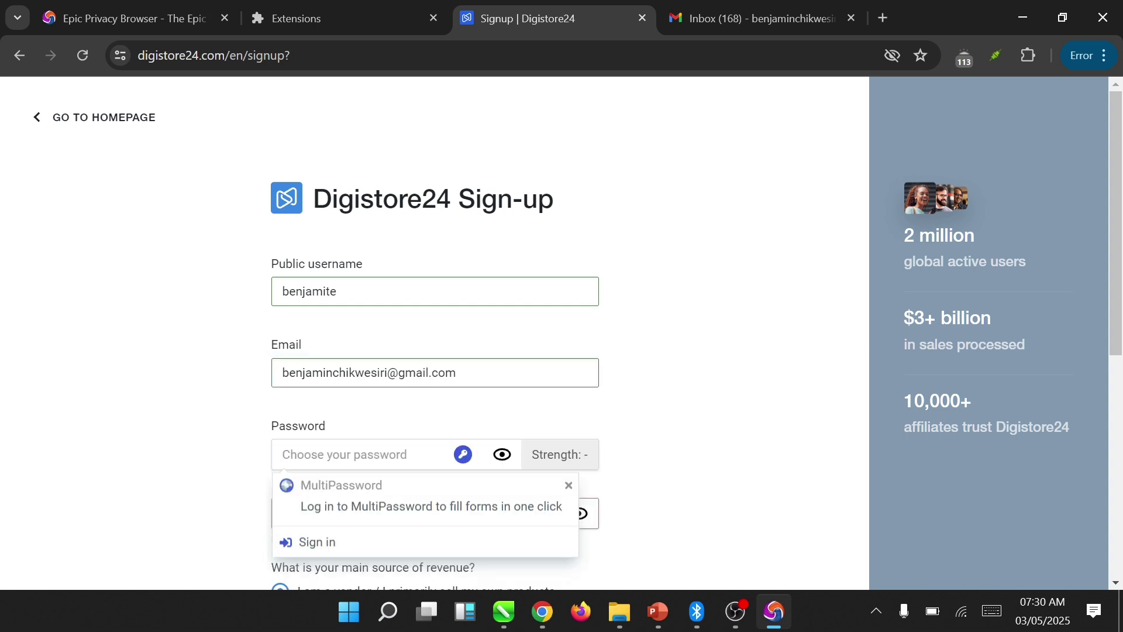
{"action": "type", "text": "••••••"}
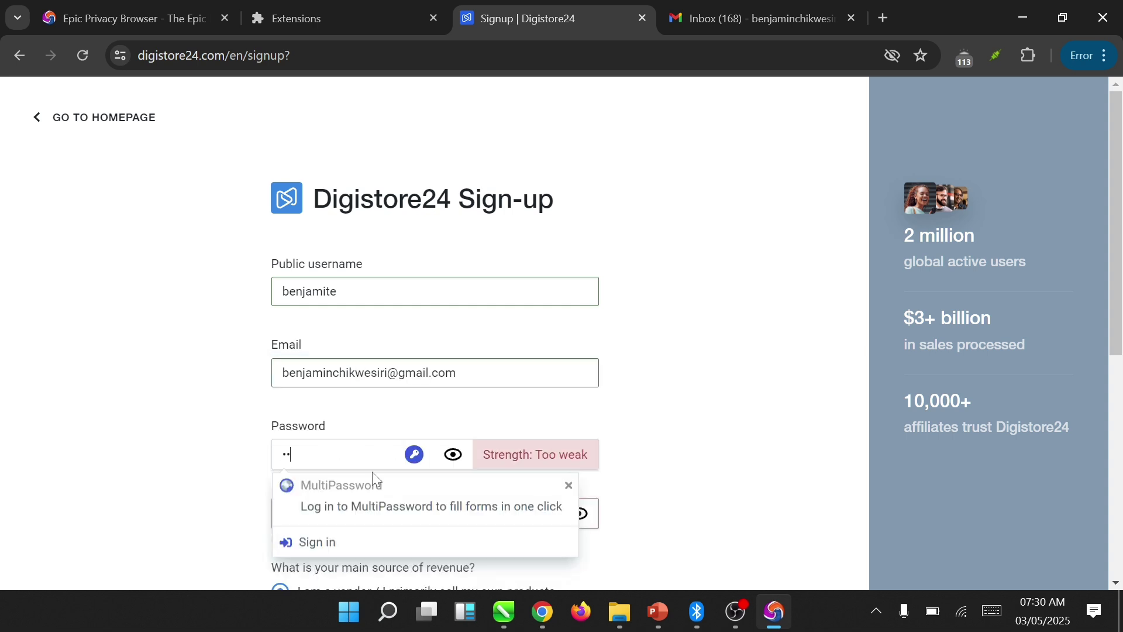
{"action": "key", "text": "ctrl+v"}
{"action": "key", "text": "Tab"}
{"action": "key", "text": "ctrl+v"}
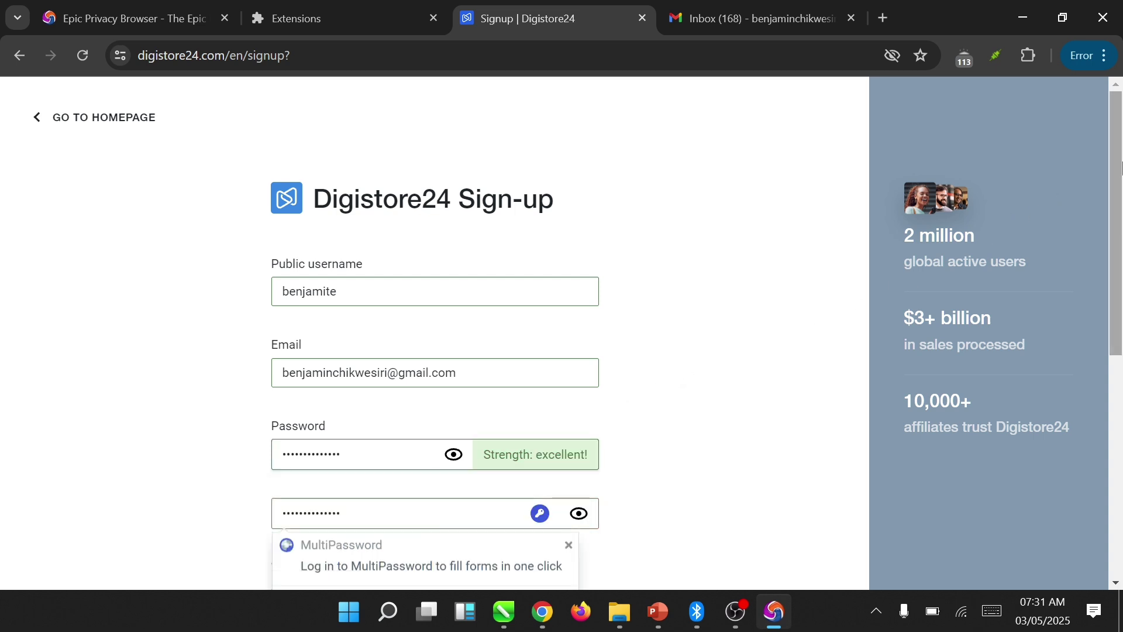
- Dismiss the password-manager popup, choose affiliate revenue, accept the B2B contract, and continue
{"action": "scroll", "coordinate": [1121, 168], "scroll_direction": "down", "scroll_amount": 3}
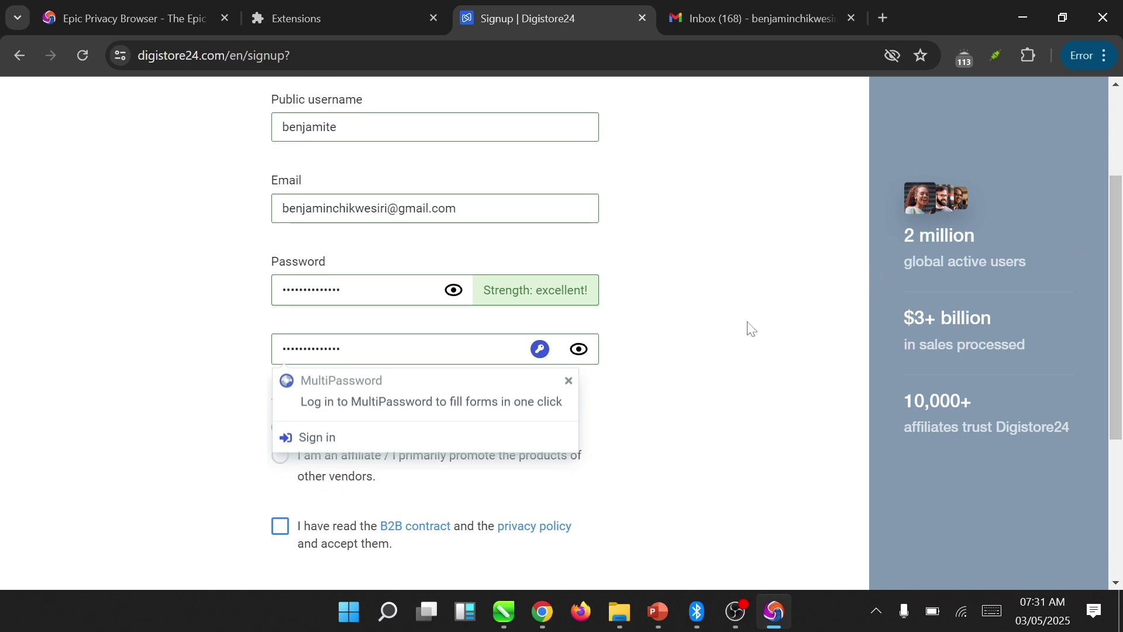
{"action": "left_click", "coordinate": [569, 381]}
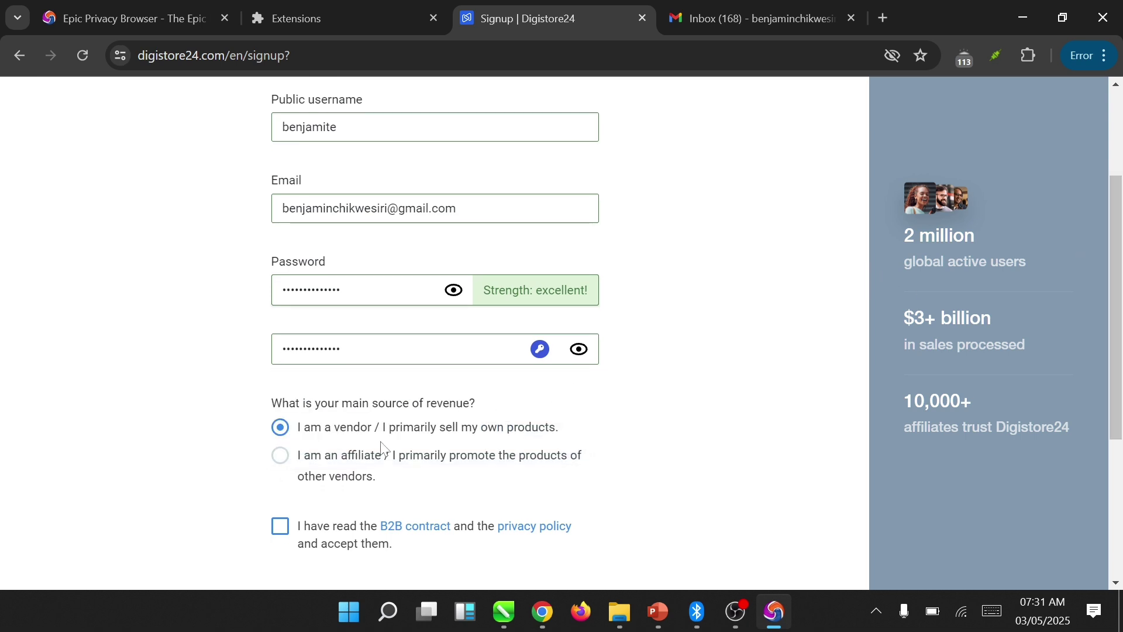
{"action": "left_click", "coordinate": [316, 467]}
{"action": "left_click", "coordinate": [280, 529]}
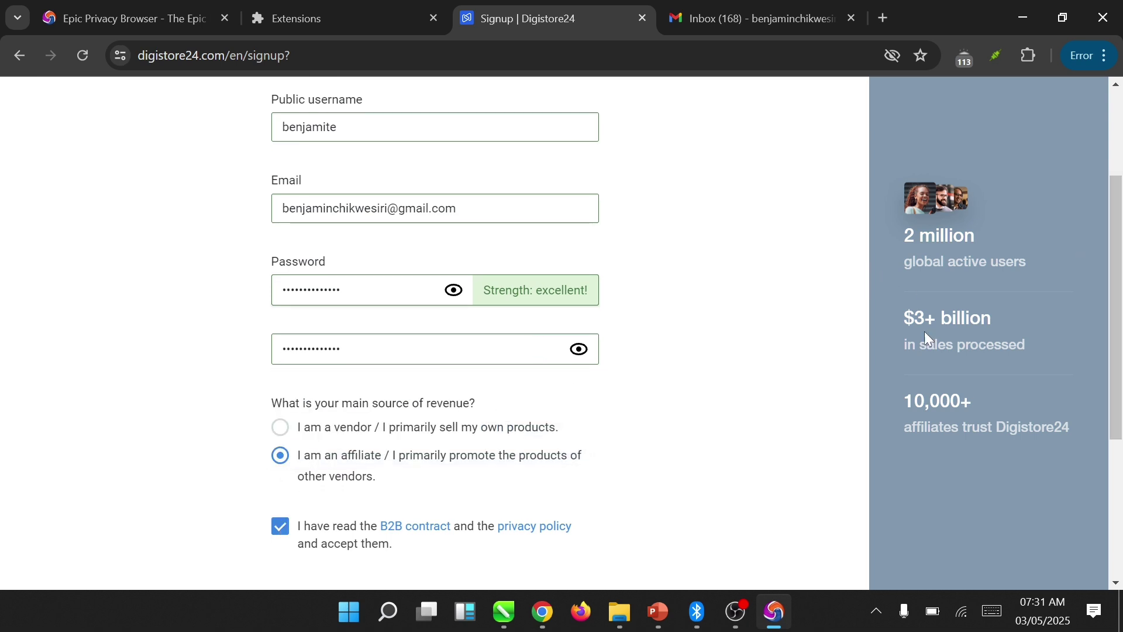
{"action": "scroll", "coordinate": [725, 364], "scroll_direction": "down", "scroll_amount": 3}
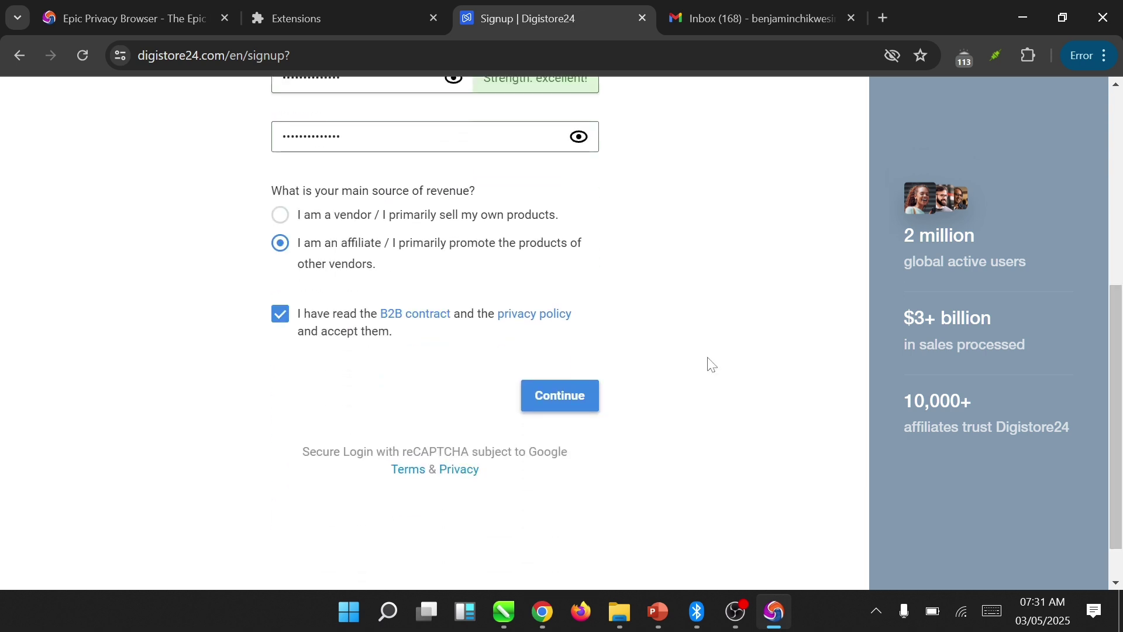
{"action": "left_click", "coordinate": [571, 397]}
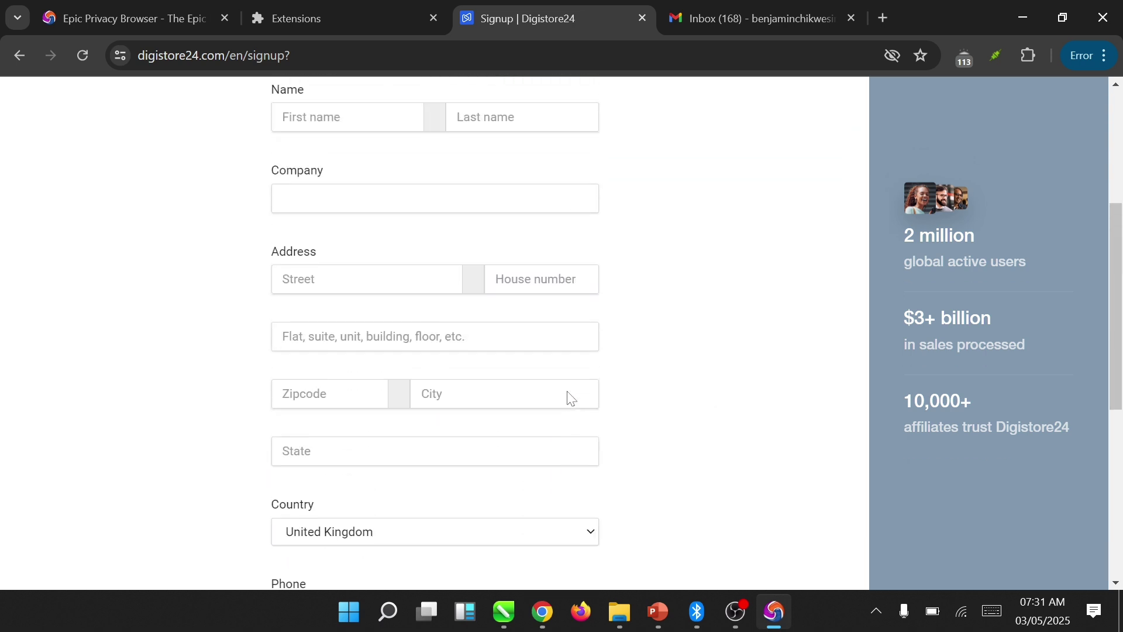
- Enter the first name, last name and company 'Big B Tech' in the sign-up form
{"action": "left_click", "coordinate": [348, 395]}
{"action": "key", "text": "Tab"}
{"action": "key", "text": "Tab"}
{"action": "type", "text": "Big B Tech"}
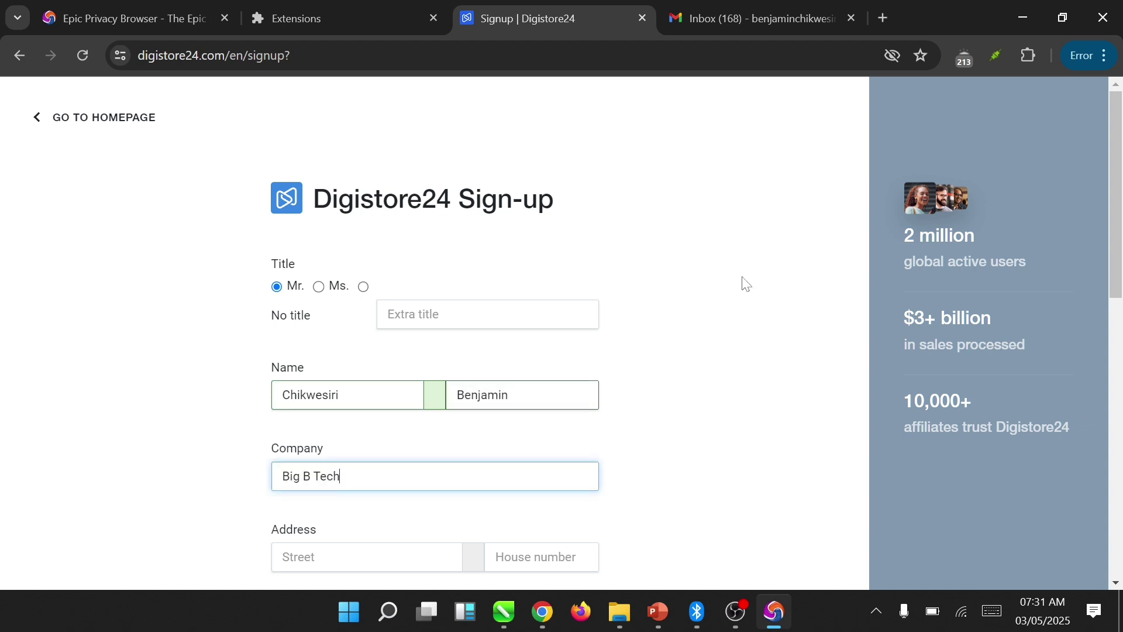
{"action": "left_click_drag", "start_coordinate": [1118, 219], "coordinate": [1119, 281]}
- Confirm the Epic VPN location is still UK, then open a new tab
{"action": "left_click", "coordinate": [409, 406]}
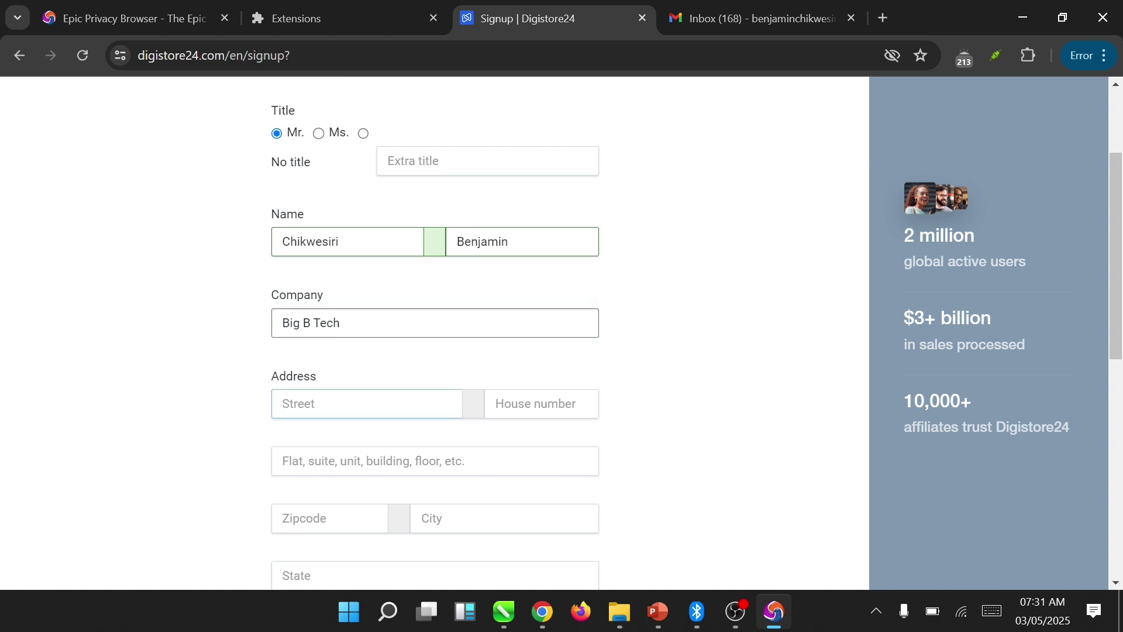
{"action": "left_click", "coordinate": [992, 58]}
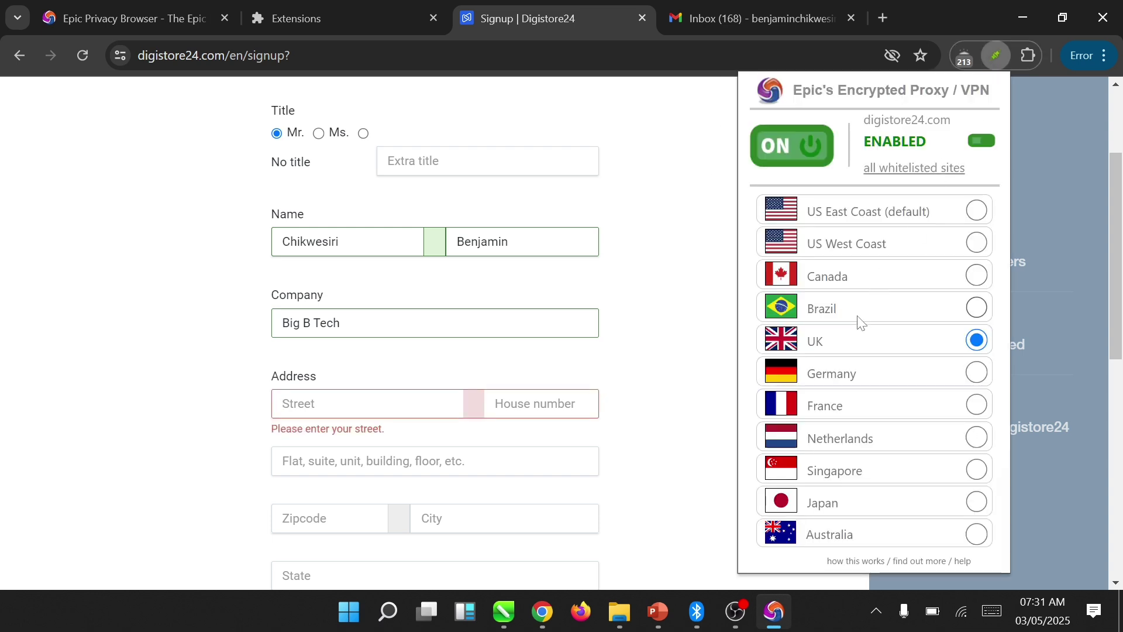
{"action": "left_click", "coordinate": [715, 254]}
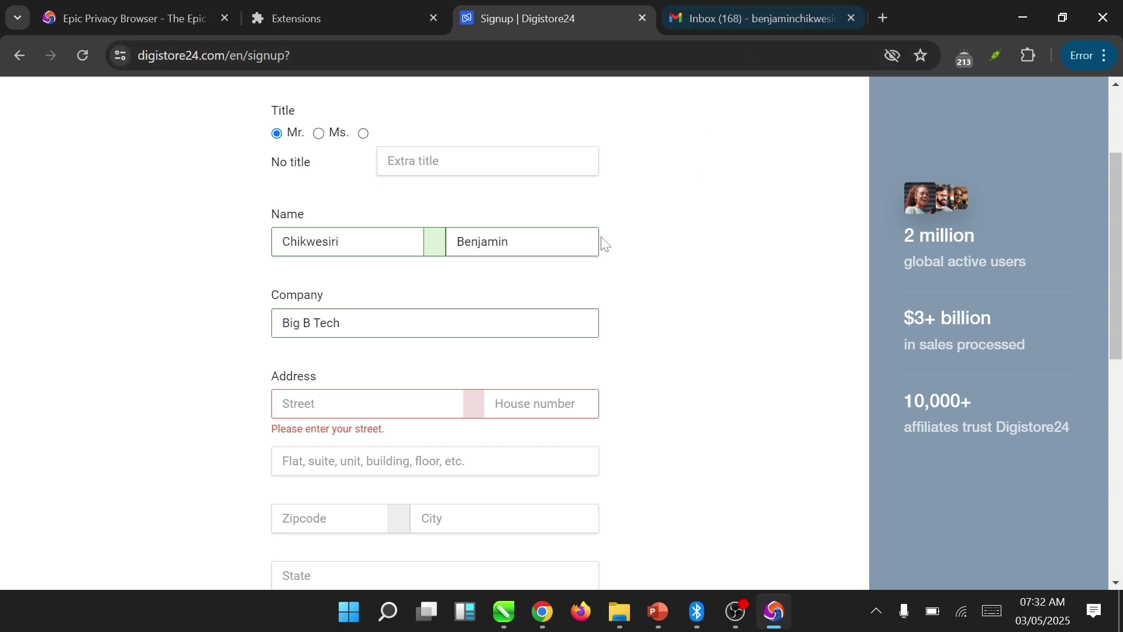
{"action": "left_click_drag", "start_coordinate": [1120, 186], "coordinate": [1119, 206]}
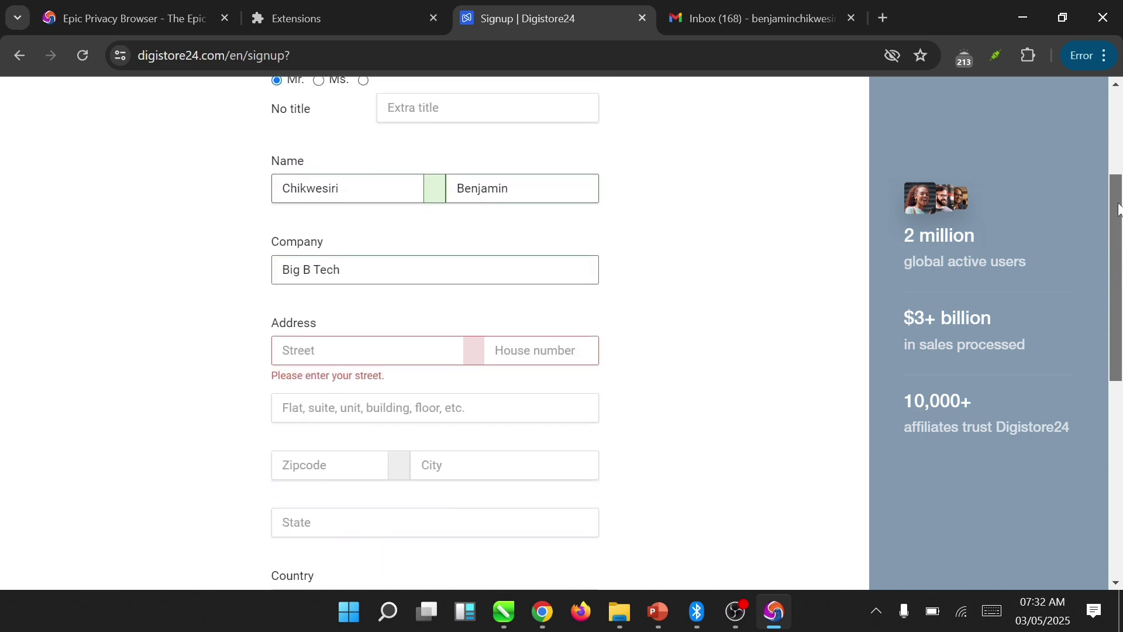
{"action": "left_click", "coordinate": [884, 18]}
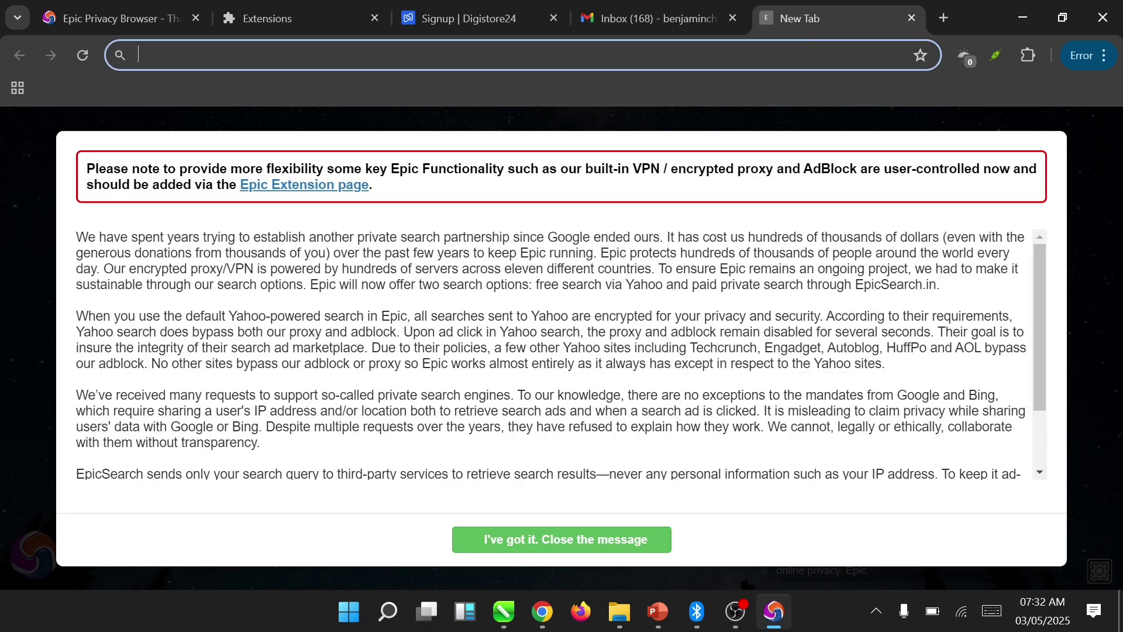
- Search Google for 'random uk address' and open the Best Random Tools UK address page
{"action": "type", "text": "google.com"}
{"action": "key", "text": "Return"}
{"action": "type", "text": "randon"}
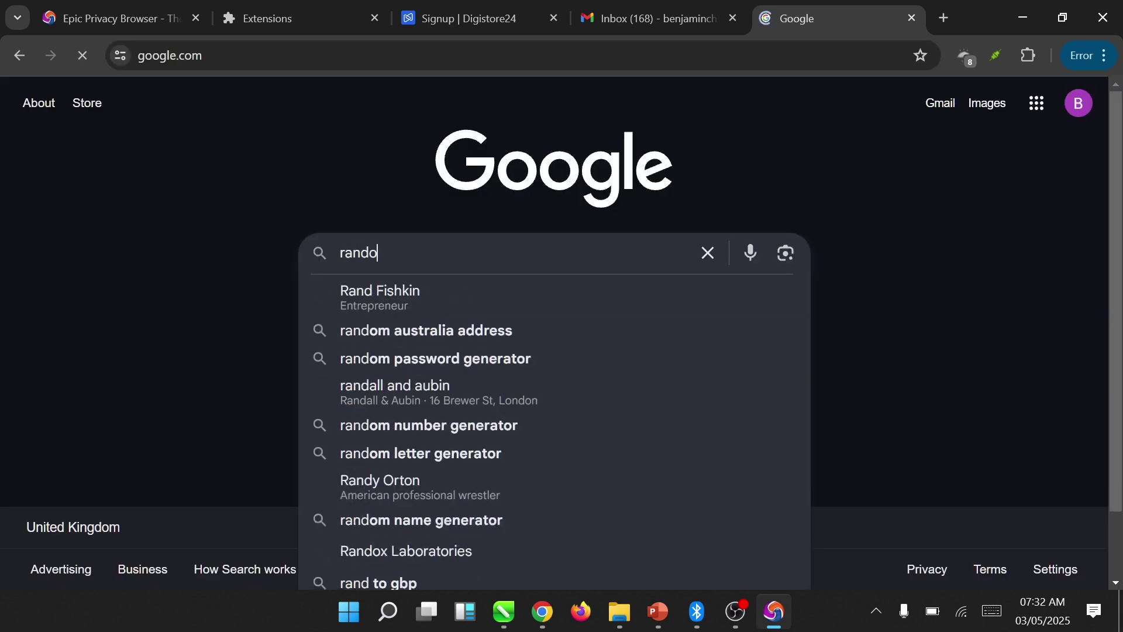
{"action": "key", "text": "BackSpace"}
{"action": "key", "text": "BackSpace"}
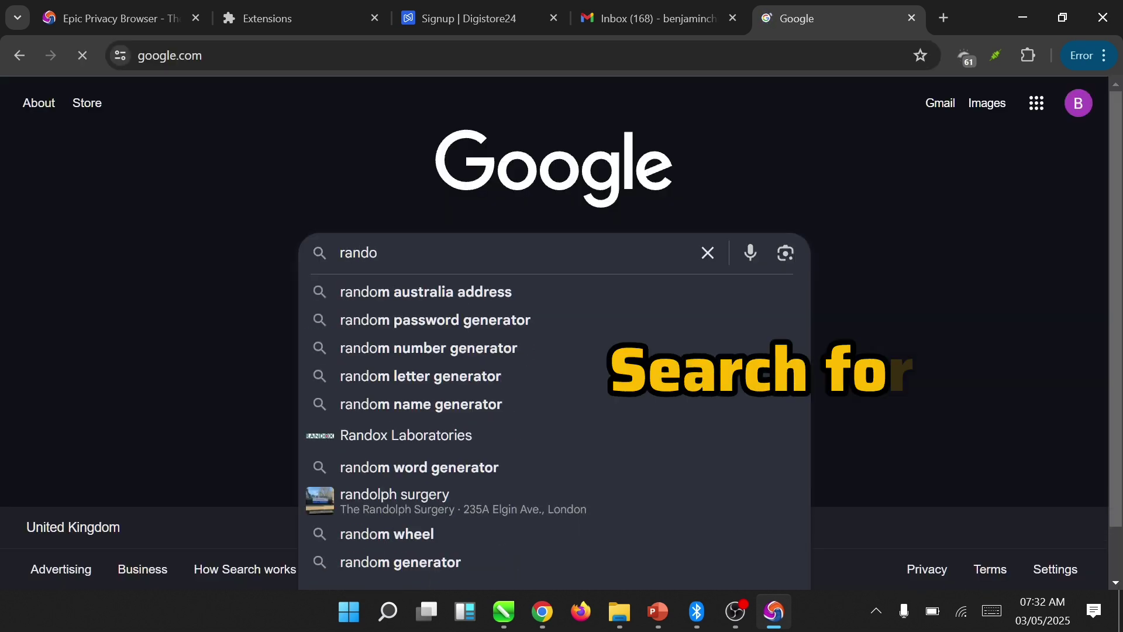
{"action": "type", "text": "m ul"}
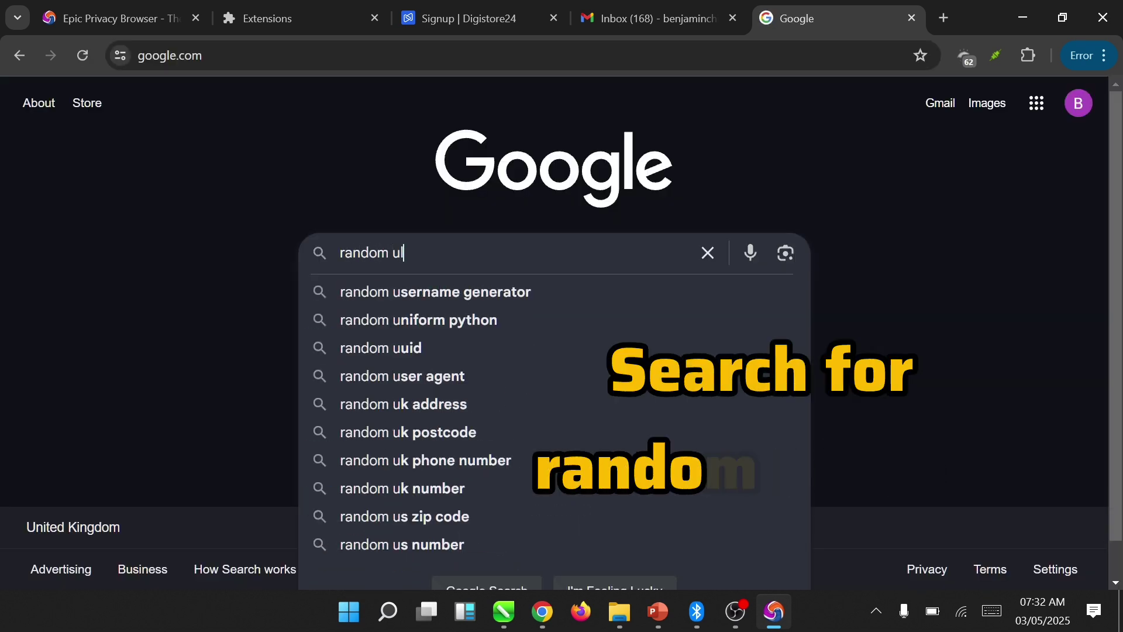
{"action": "key", "text": "BackSpace"}
{"action": "key", "text": "BackSpace"}
{"action": "type", "text": "k addre"}
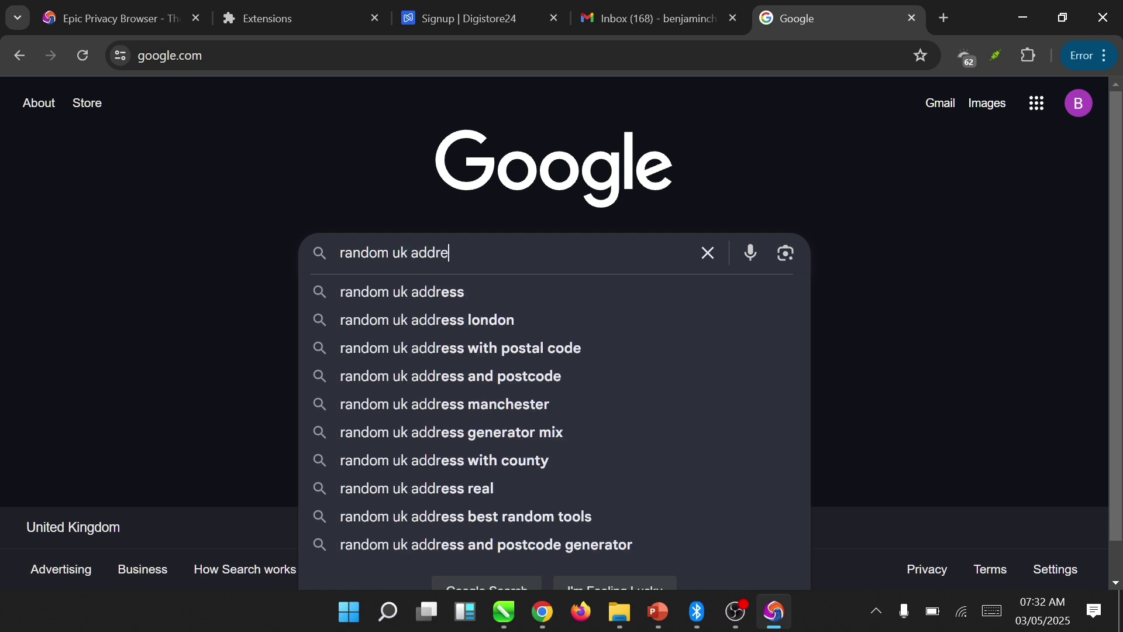
{"action": "left_click", "coordinate": [452, 288]}
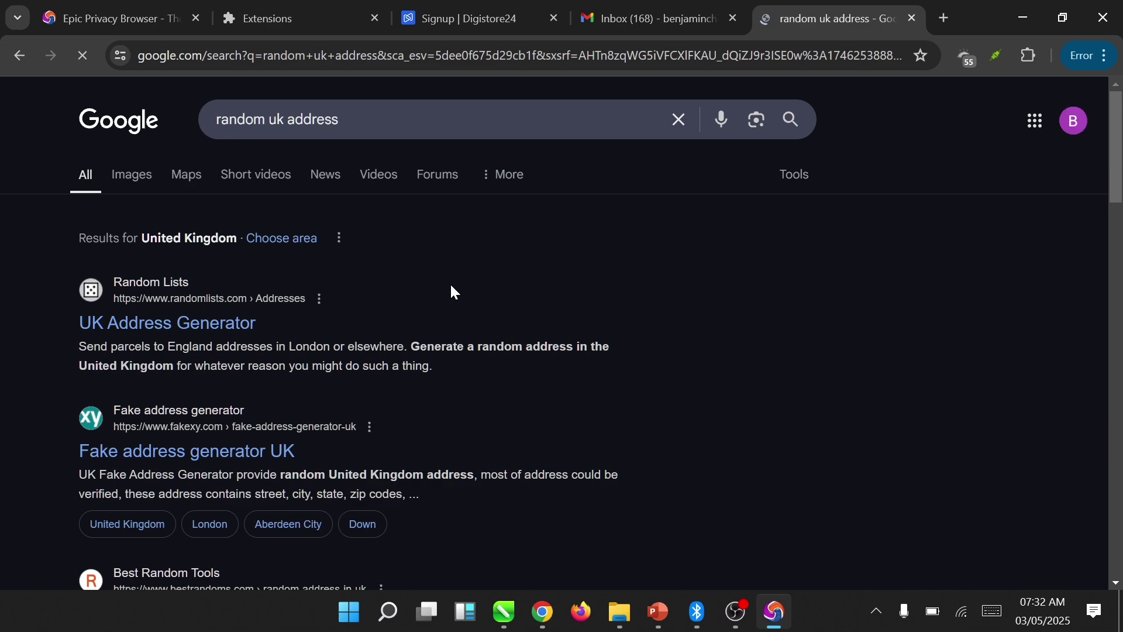
{"action": "scroll", "coordinate": [451, 286], "scroll_direction": "down", "scroll_amount": 2}
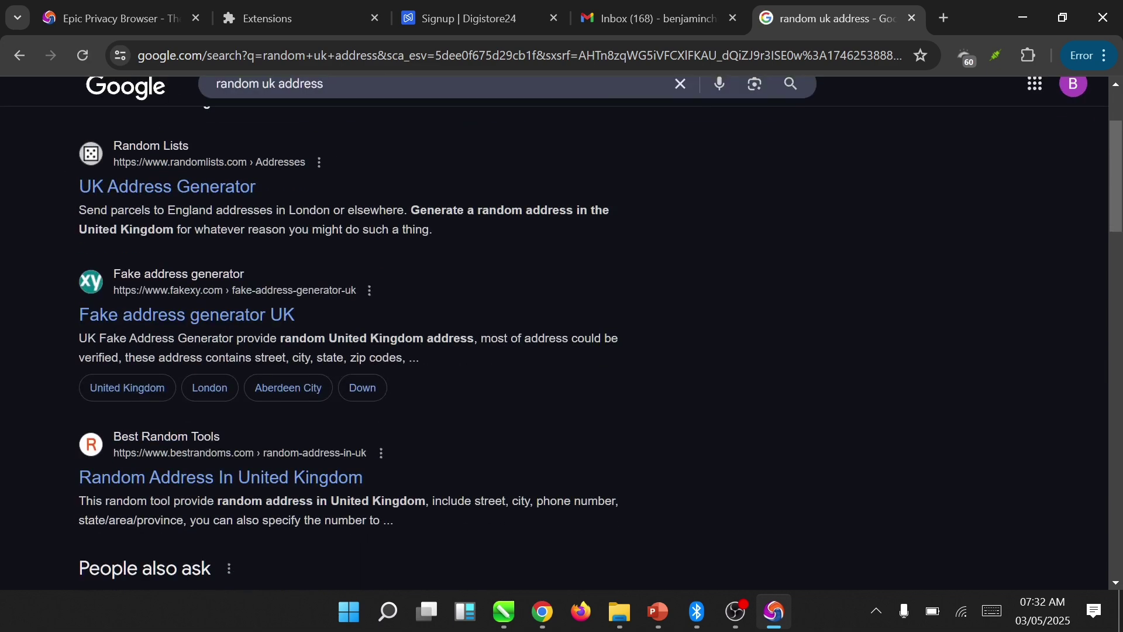
{"action": "left_click", "coordinate": [130, 445]}
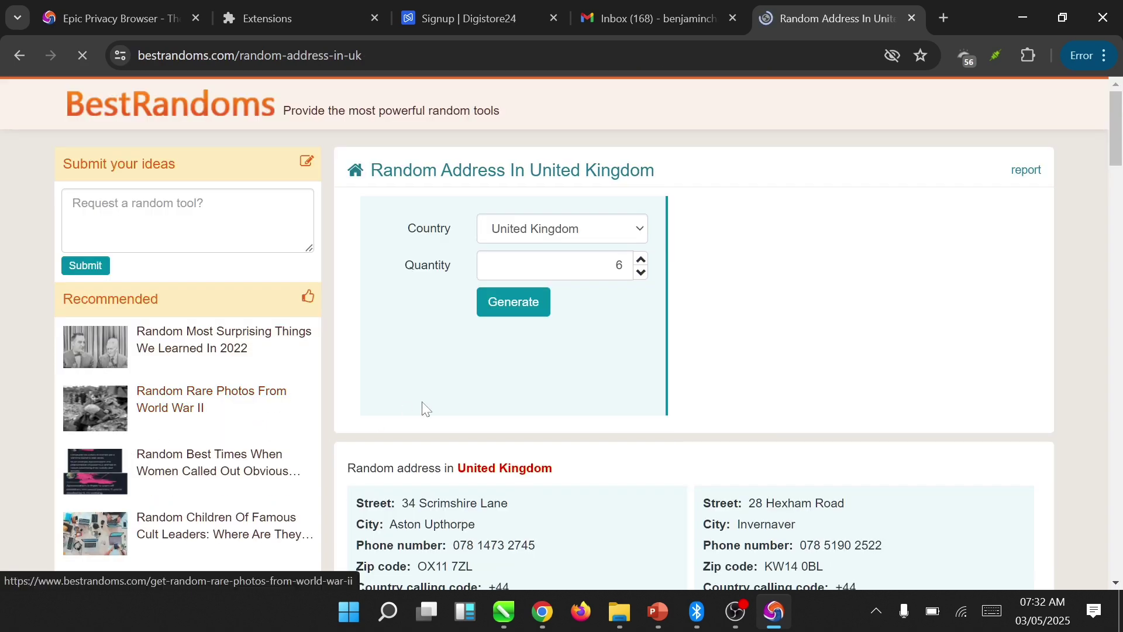
- Generate new random UK addresses, copy one street, and return to the Digistore24 form
{"action": "scroll", "coordinate": [654, 402], "scroll_direction": "down", "scroll_amount": 8}
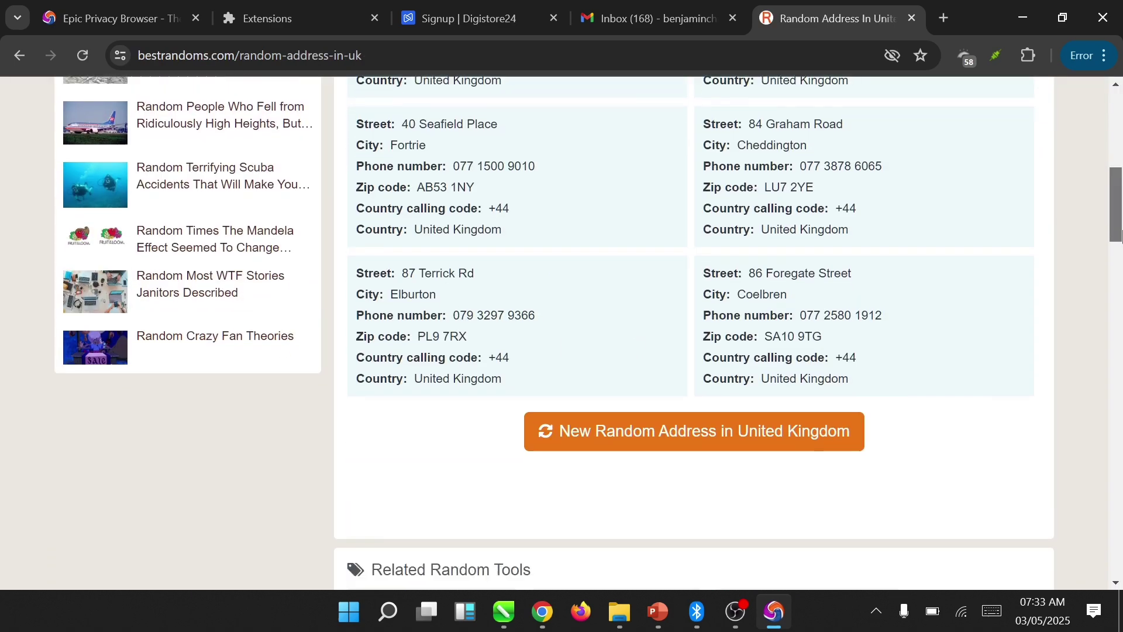
{"action": "left_click", "coordinate": [790, 414]}
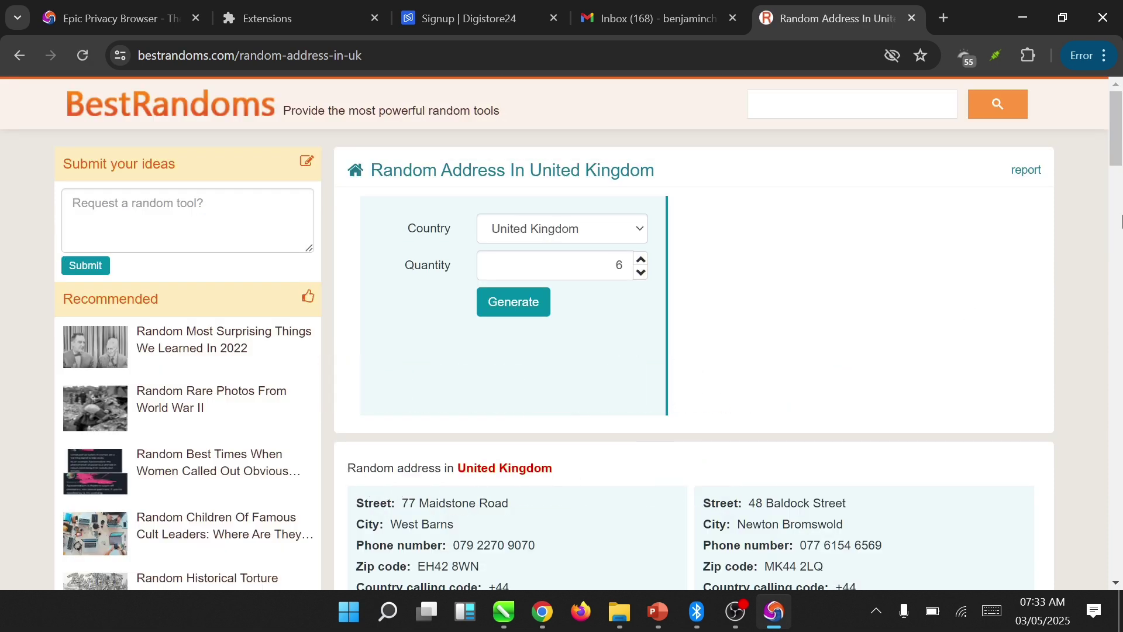
{"action": "left_click_drag", "start_coordinate": [1114, 153], "coordinate": [1118, 213]}
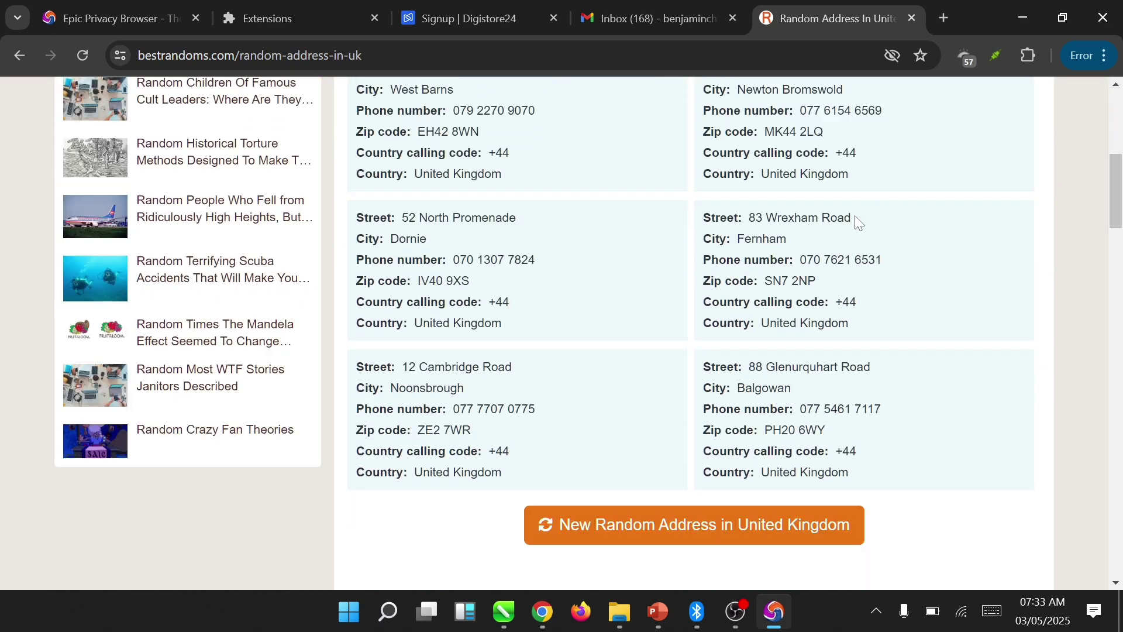
{"action": "left_click_drag", "start_coordinate": [851, 218], "coordinate": [749, 217]}
{"action": "key", "text": "ctrl+c"}
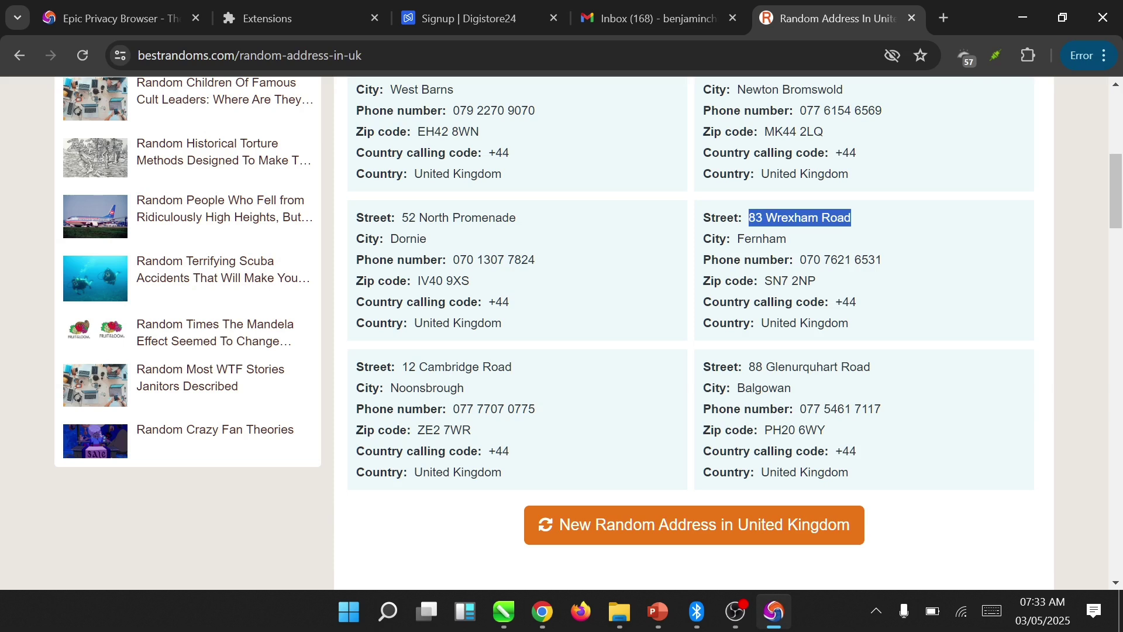
{"action": "left_click", "coordinate": [472, 12]}
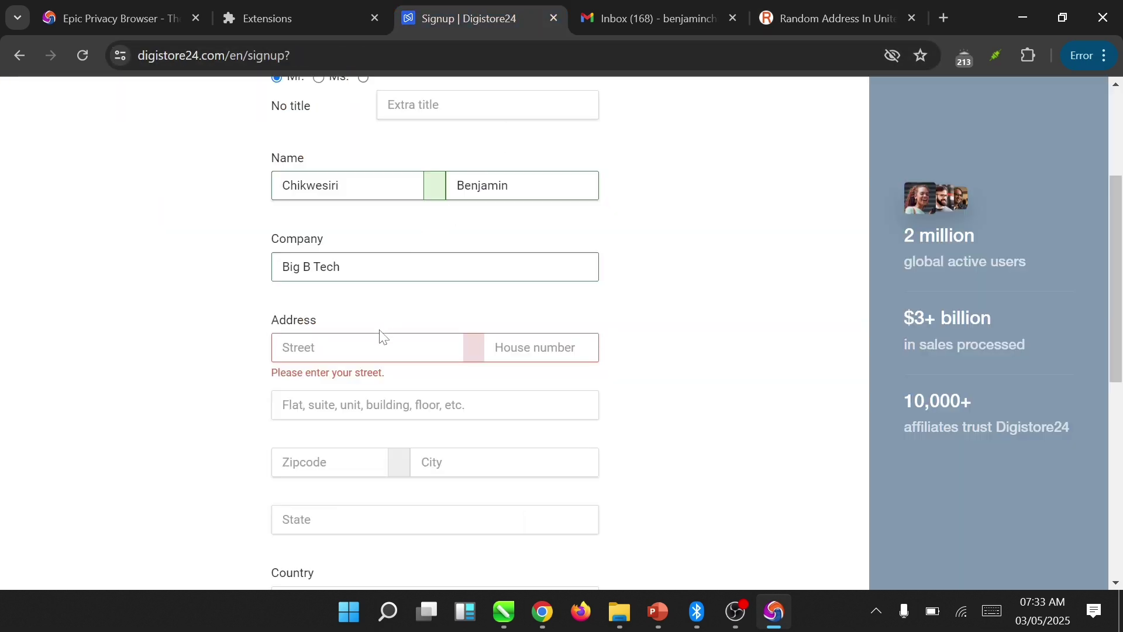
- Paste the copied street into Street and enter its house number
{"action": "key", "text": "ctrl+v"}
{"action": "key", "text": "BackSpace"}
{"action": "key", "text": "BackSpace"}
{"action": "key", "text": "BackSpace"}
{"action": "left_click", "coordinate": [535, 347]}
{"action": "type", "text": "83"}
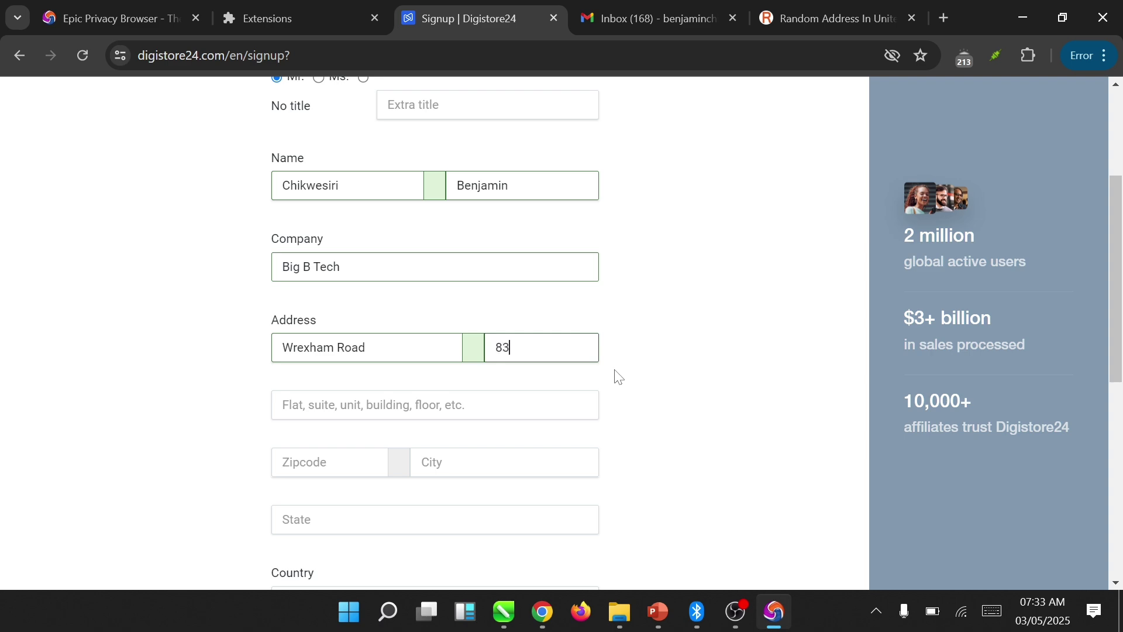
- Copy the generated address's city into the City field
{"action": "key", "text": "ctrl+5"}
{"action": "left_click_drag", "start_coordinate": [787, 239], "coordinate": [736, 239]}
{"action": "key", "text": "ctrl+c"}
{"action": "key", "text": "ctrl+3"}
{"action": "left_click", "coordinate": [503, 462]}
{"action": "key", "text": "ctrl+v"}
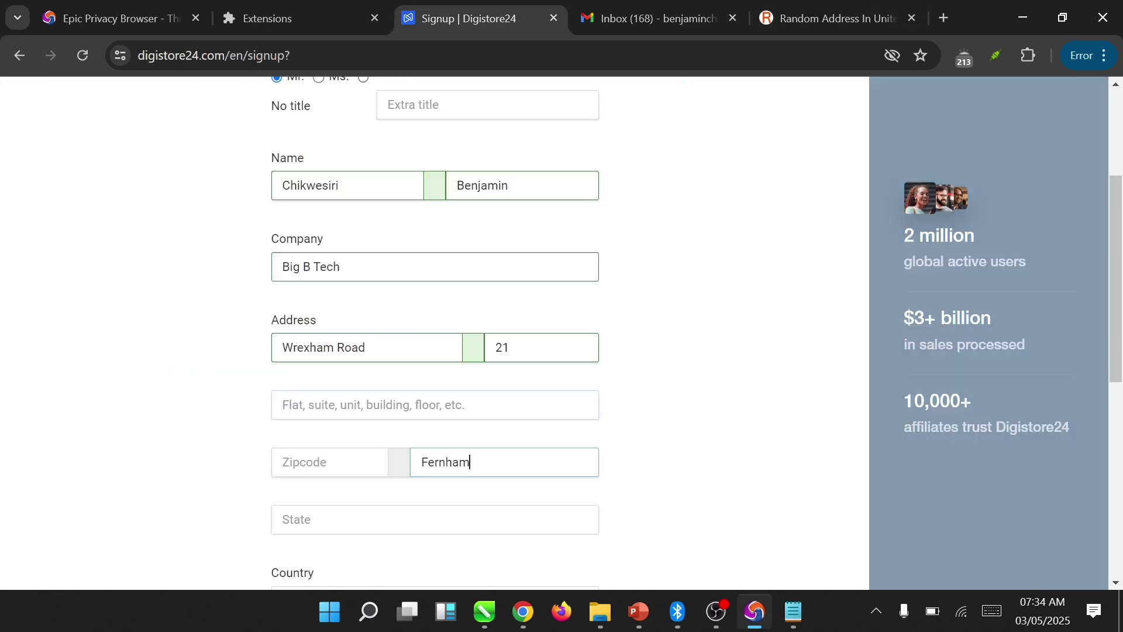
- Copy the generated address's postcode into the Zipcode field
{"action": "left_click", "coordinate": [327, 462]}
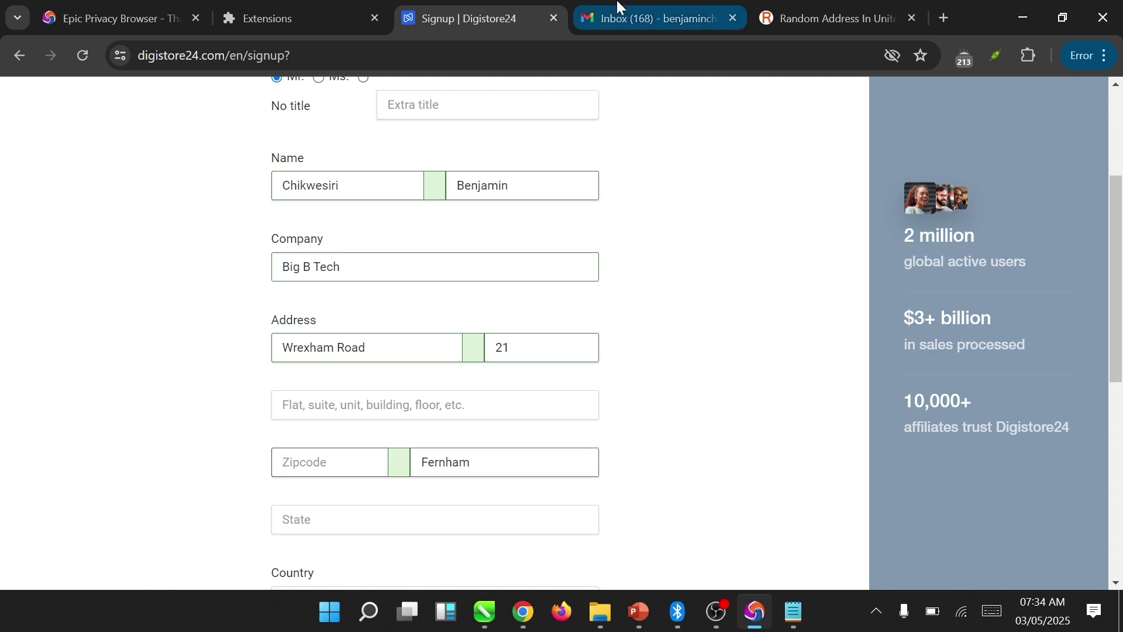
{"action": "left_click", "coordinate": [784, 3]}
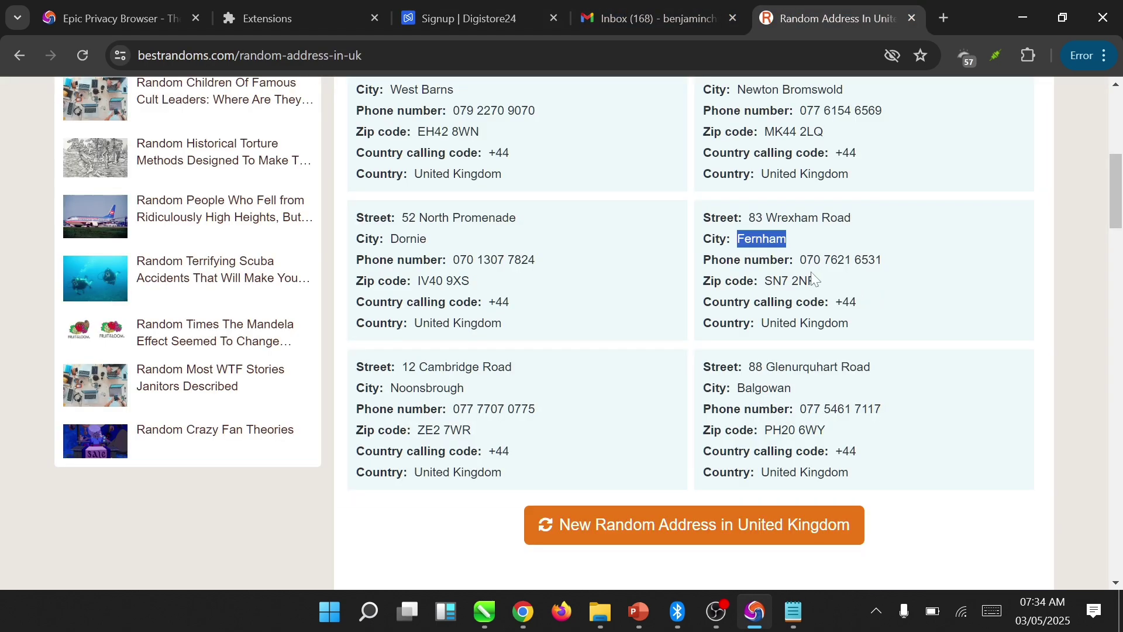
{"action": "left_click_drag", "start_coordinate": [819, 281], "coordinate": [765, 282]}
{"action": "key", "text": "ctrl+c"}
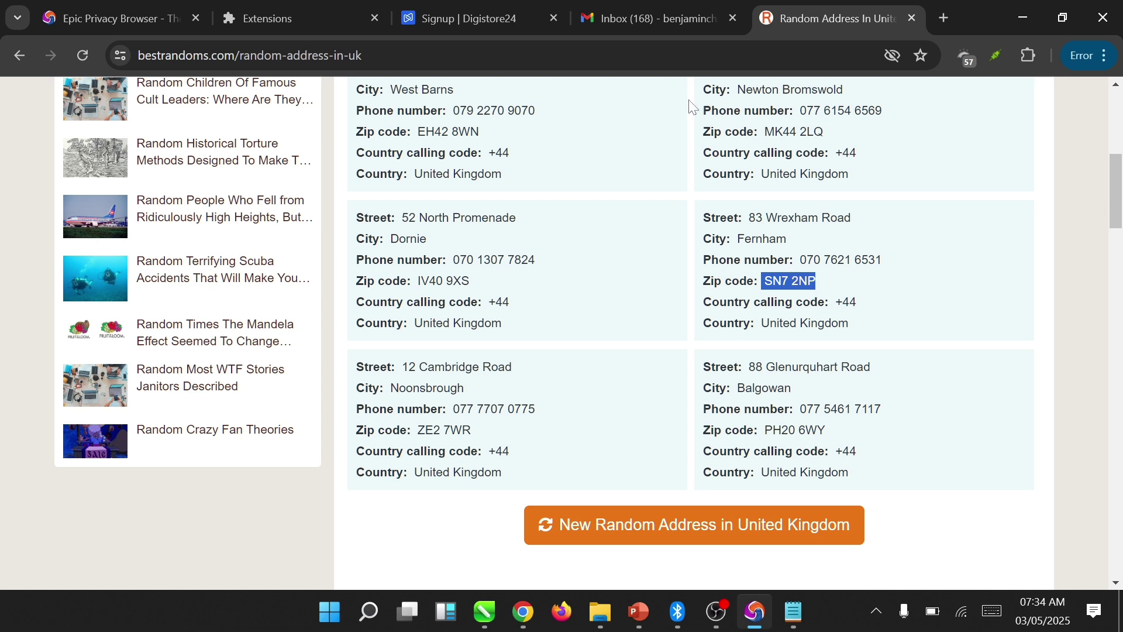
{"action": "left_click", "coordinate": [512, 19]}
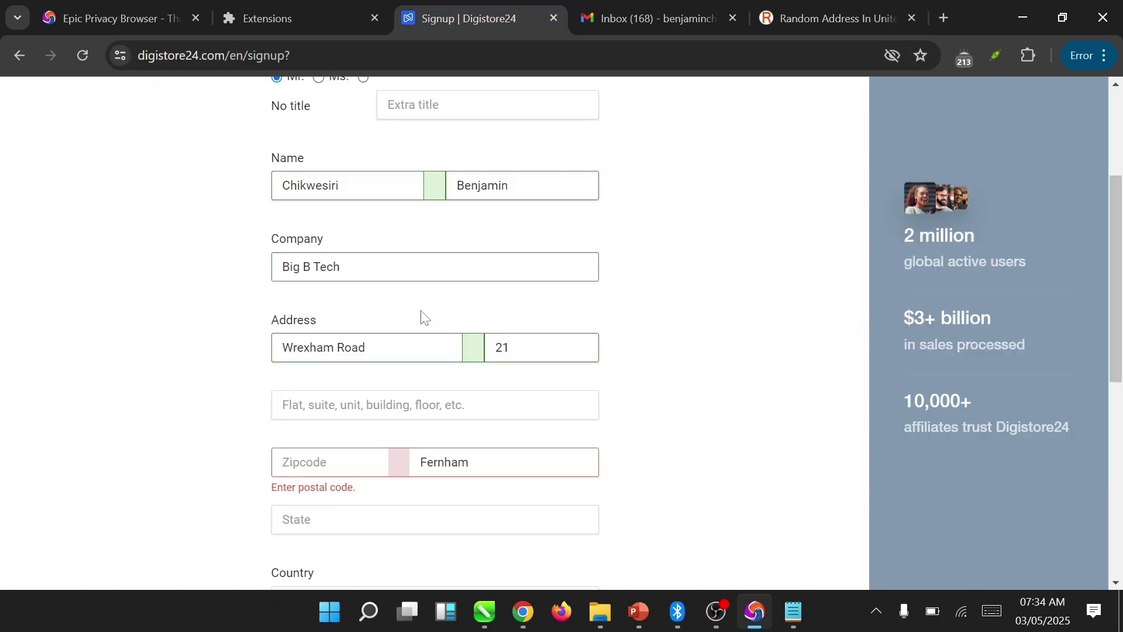
{"action": "left_click", "coordinate": [359, 460]}
{"action": "key", "text": "ctrl+v"}
- Fill the second address line and State with the city, then select the empty Phone field
{"action": "left_click", "coordinate": [436, 405]}
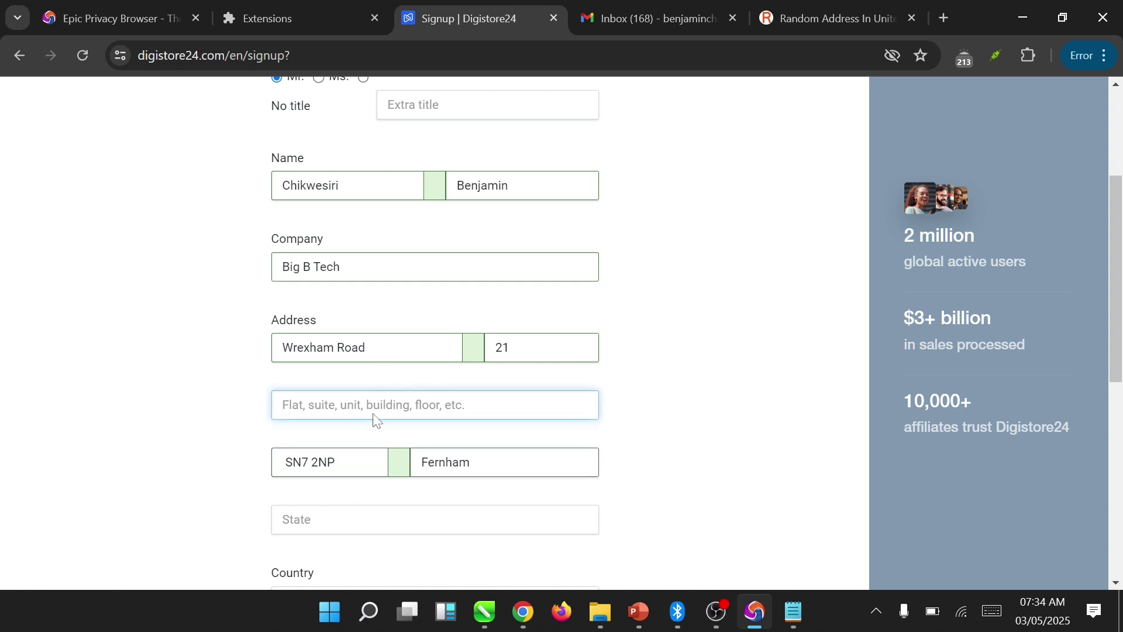
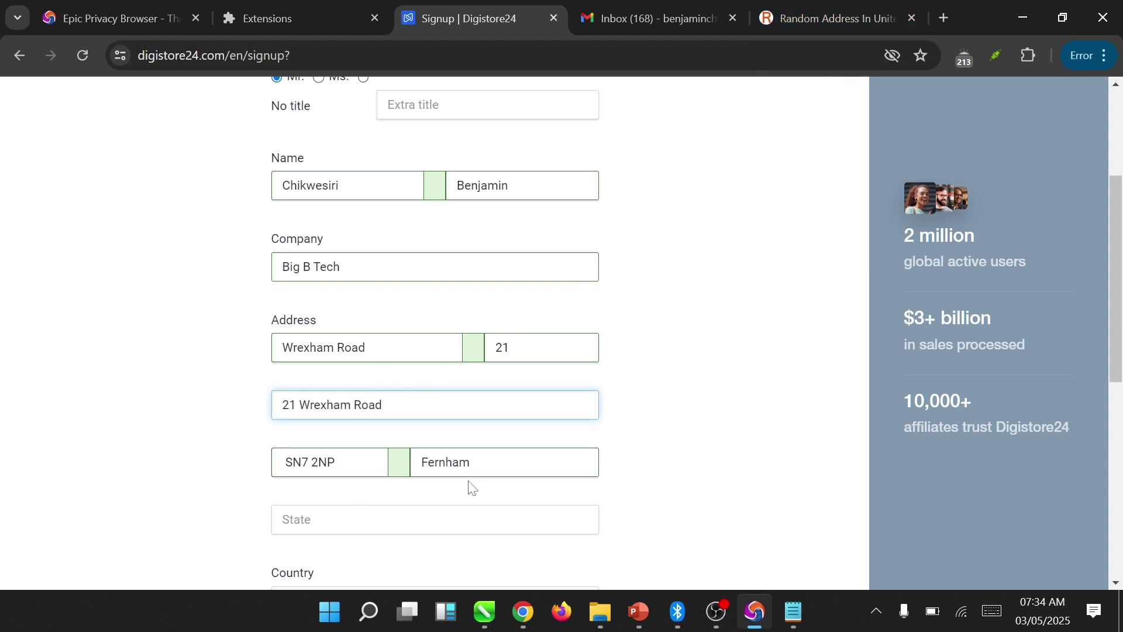
{"action": "left_click_drag", "start_coordinate": [494, 462], "coordinate": [408, 475]}
{"action": "key", "text": "ctrl+c"}
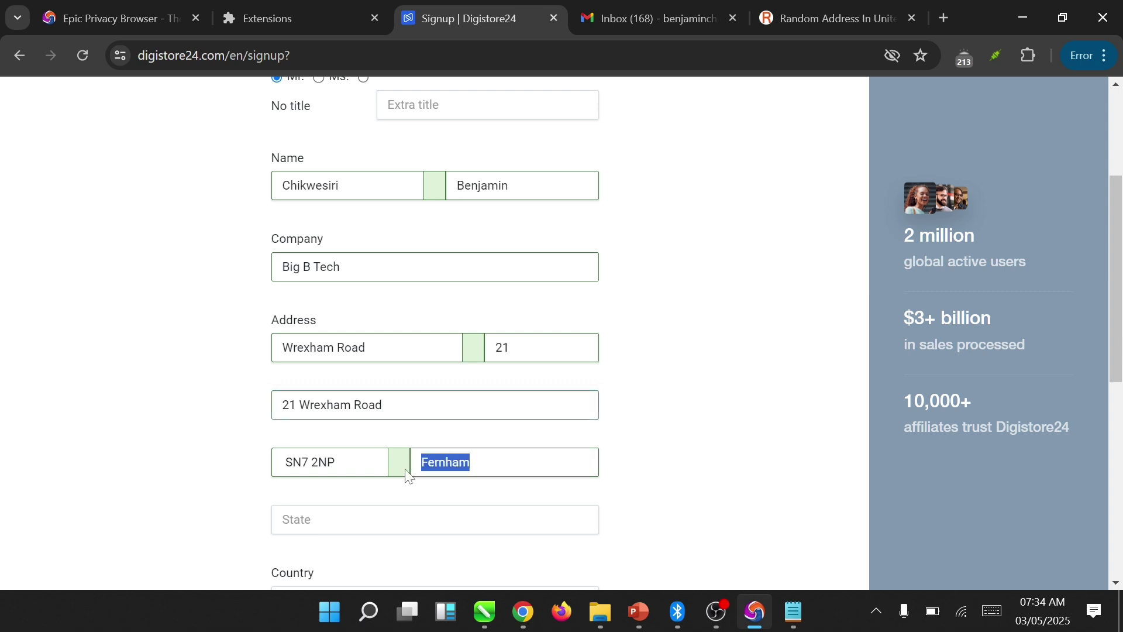
{"action": "key", "text": "Tab"}
{"action": "key", "text": "ctrl+v"}
{"action": "scroll", "coordinate": [898, 378], "scroll_direction": "down", "scroll_amount": 4}
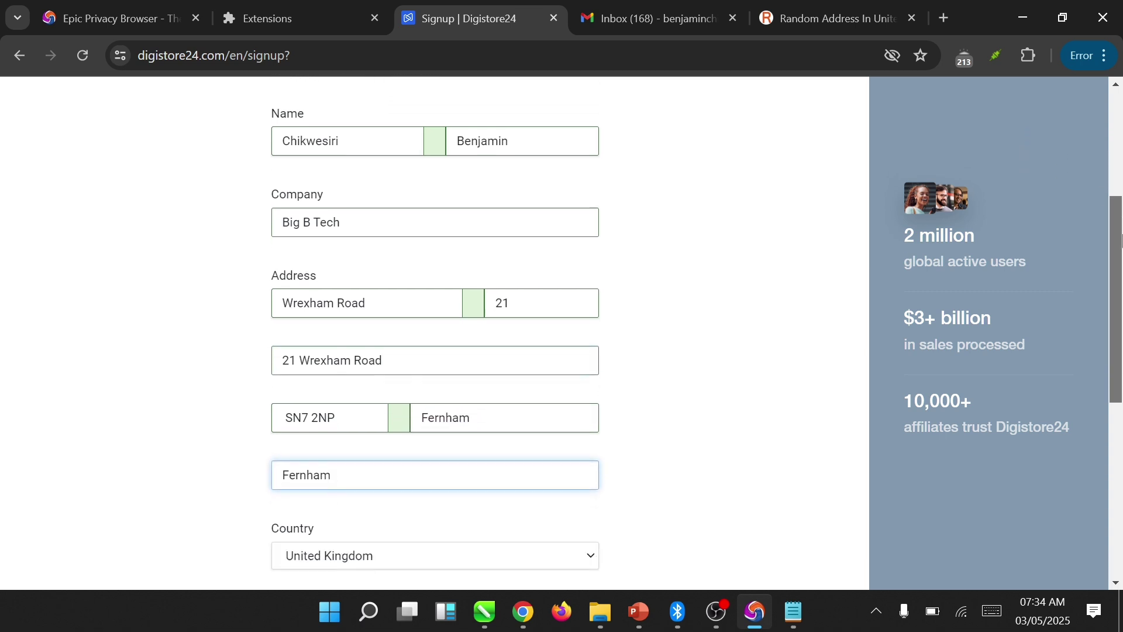
{"action": "left_click", "coordinate": [435, 435]}
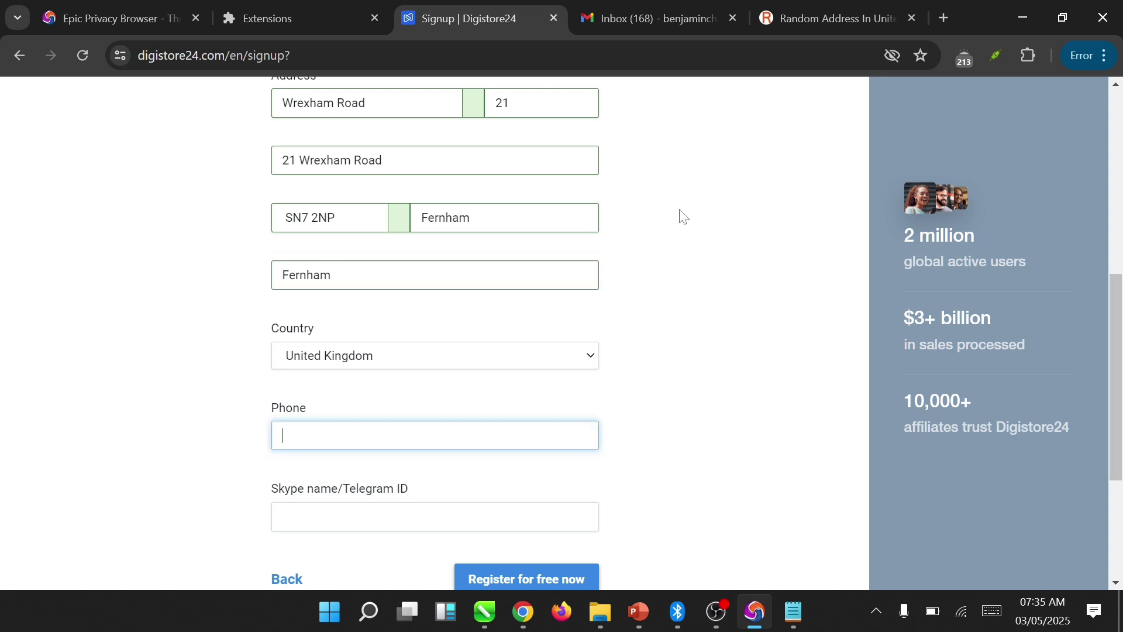
{"action": "left_click", "coordinate": [786, 11]}
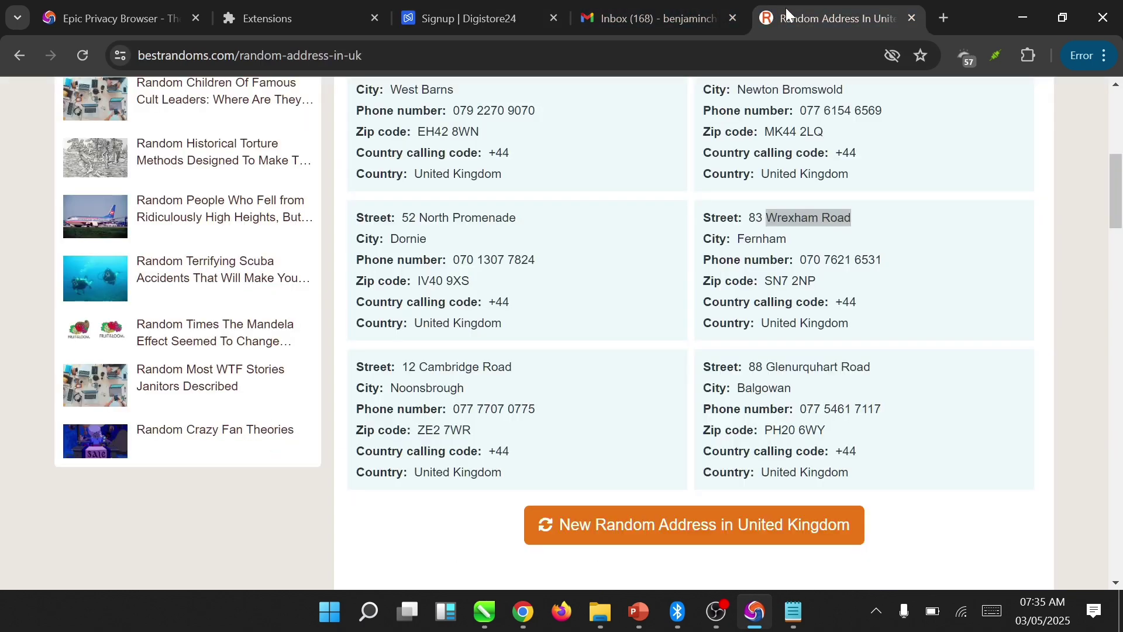
- Go back to the Google results and search for 'receive sms'
{"action": "left_click", "coordinate": [14, 60]}
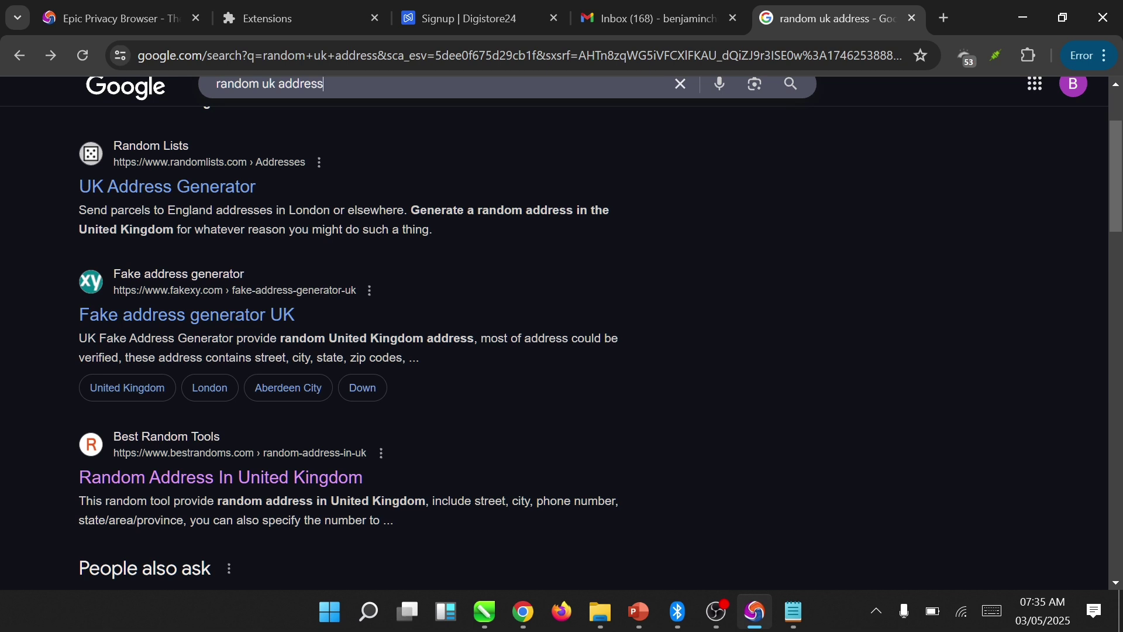
{"action": "key", "text": "ctrl+a"}
{"action": "type", "text": "rece"}
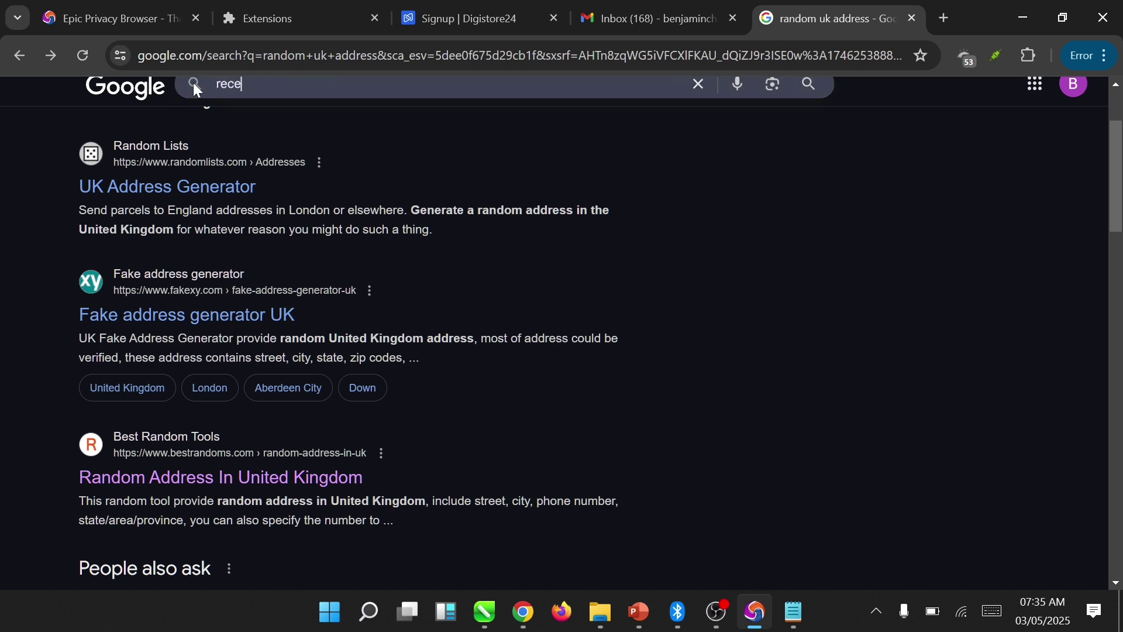
{"action": "type", "text": "ive"}
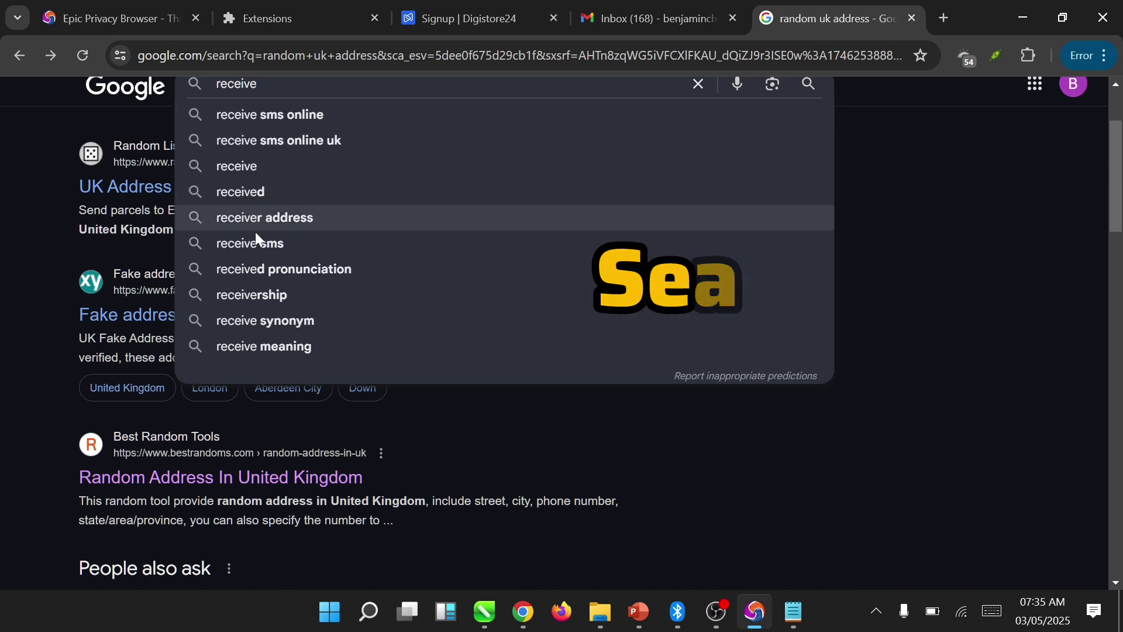
{"action": "left_click", "coordinate": [251, 248]}
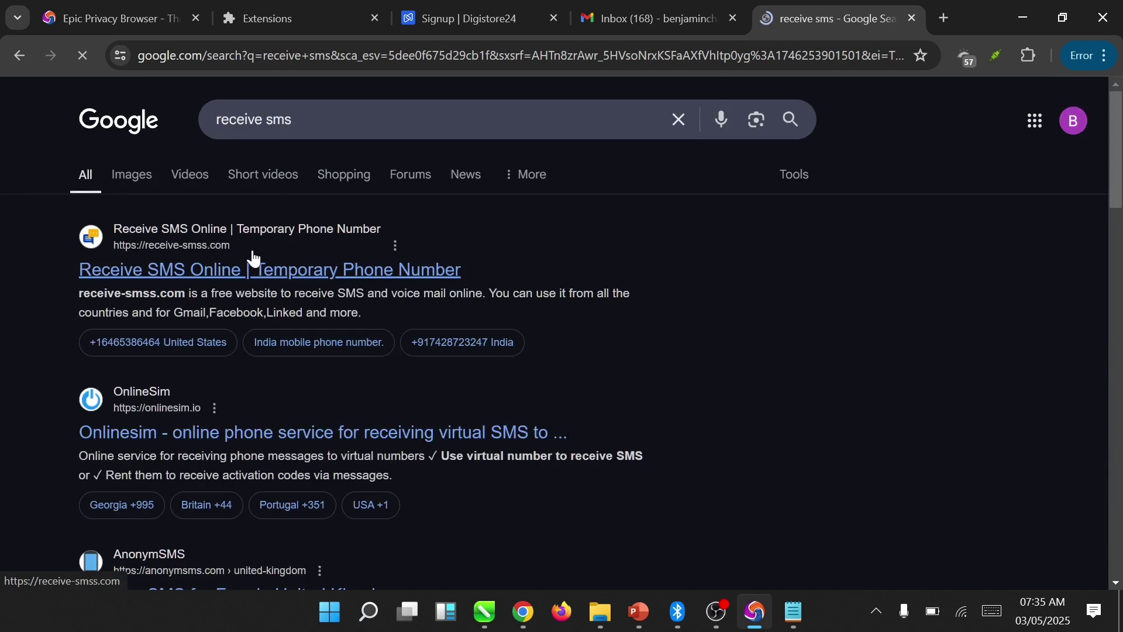
- On receive-smss.com, open a United Kingdom number's page and copy that number
{"action": "left_click", "coordinate": [165, 252]}
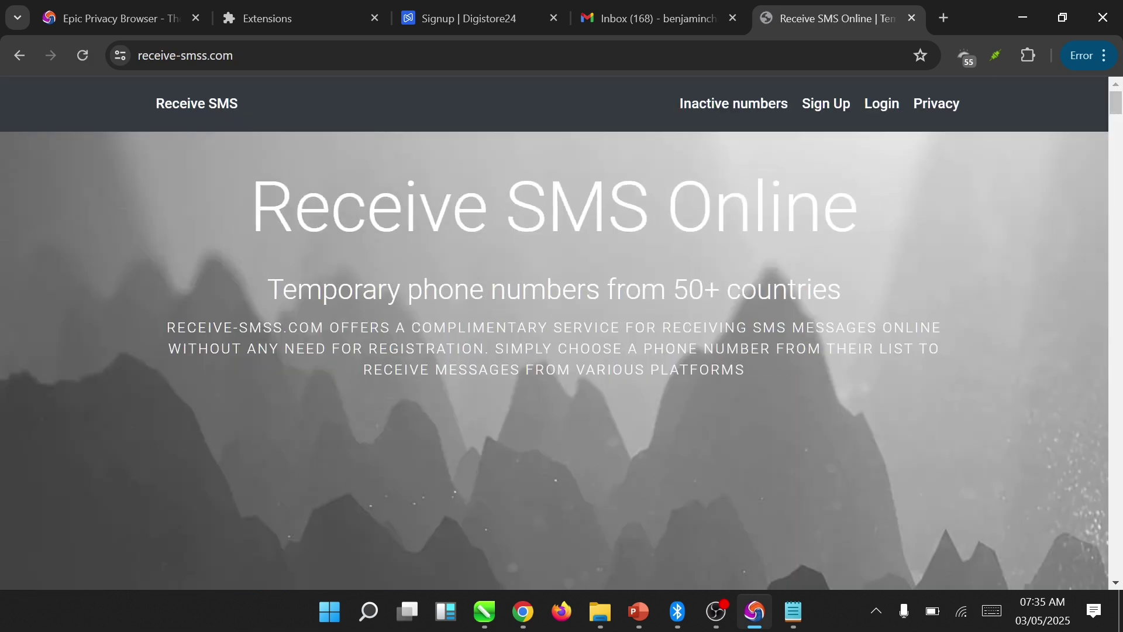
{"action": "scroll", "coordinate": [1115, 175], "scroll_direction": "down", "scroll_amount": 10}
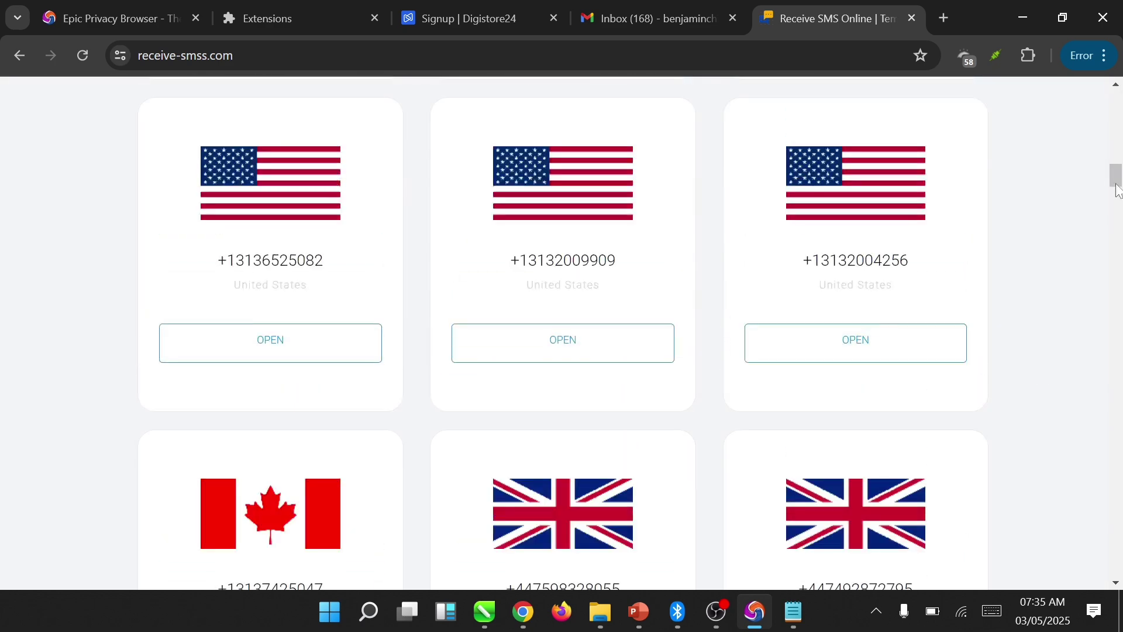
{"action": "left_click_drag", "start_coordinate": [1114, 178], "coordinate": [1092, 152]}
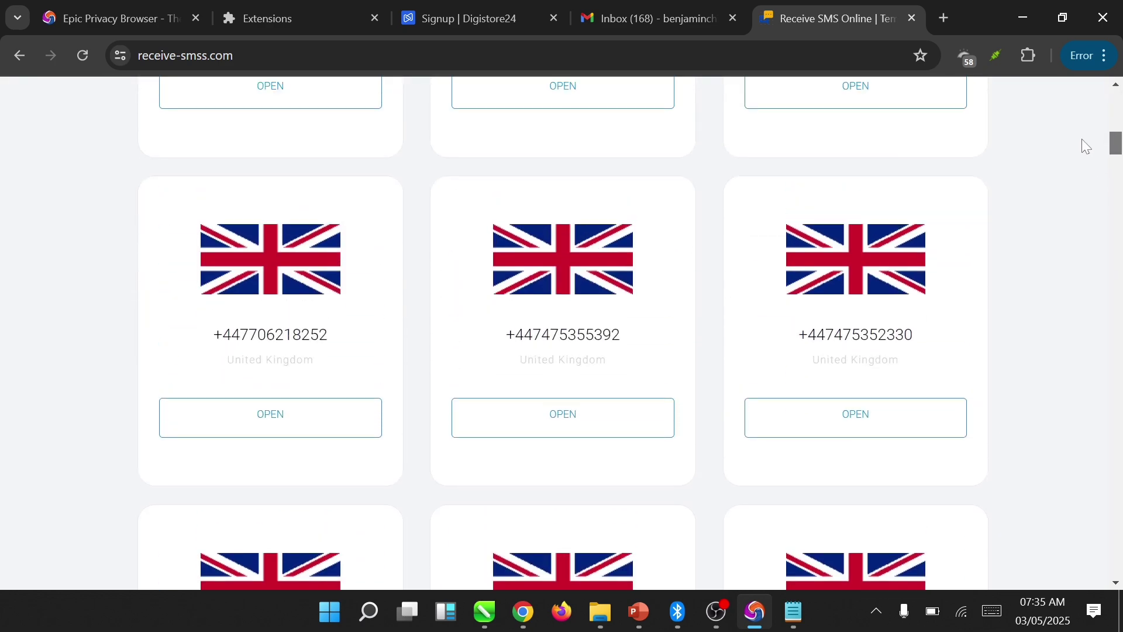
{"action": "scroll", "coordinate": [1082, 139], "scroll_direction": "up", "scroll_amount": 5}
{"action": "scroll", "coordinate": [1073, 135], "scroll_direction": "down", "scroll_amount": 3}
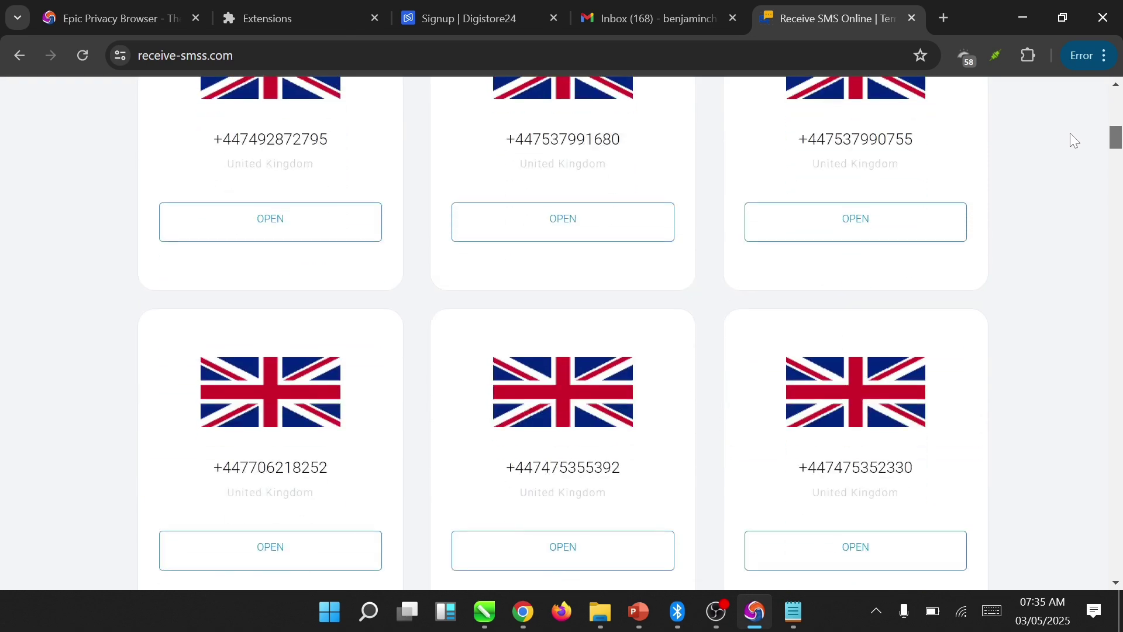
{"action": "left_click", "coordinate": [864, 397]}
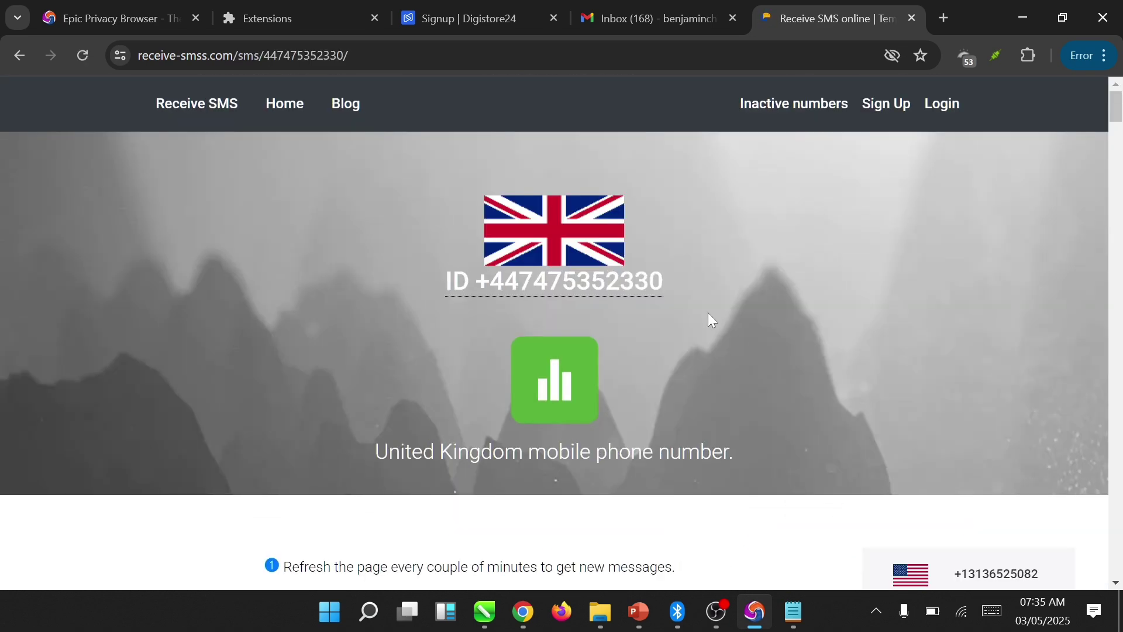
{"action": "left_click", "coordinate": [623, 291]}
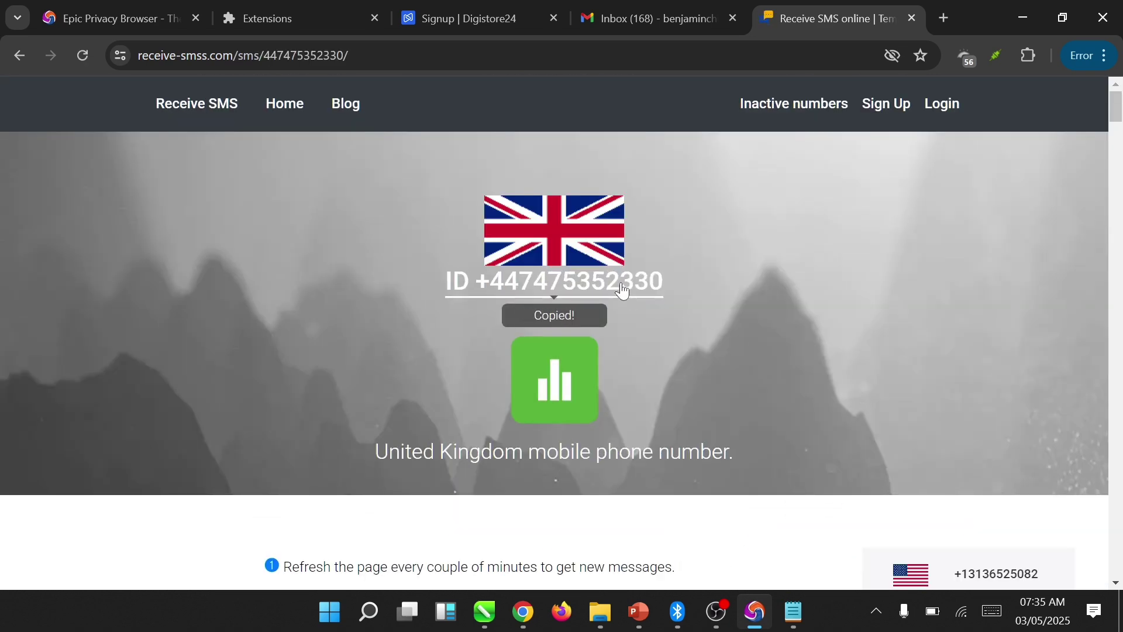
- Fill the signup Phone field with the copied UK number prefixed by '+' and click 'Register for free now'
{"action": "left_click", "coordinate": [471, 26]}
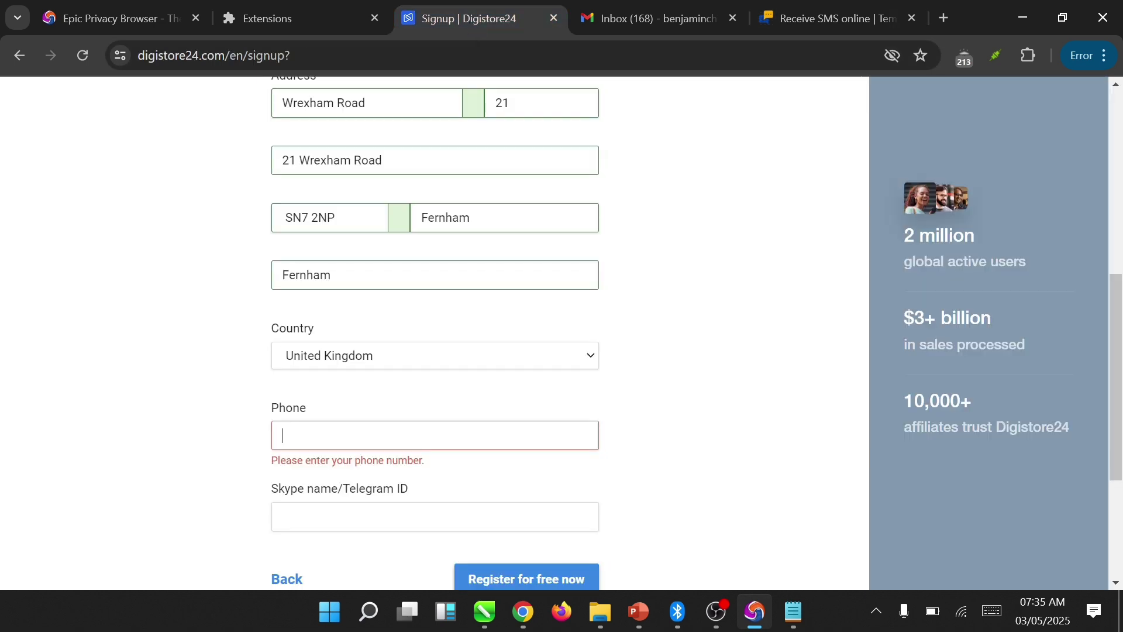
{"action": "key", "text": "ctrl+v"}
{"action": "type", "text": "+"}
{"action": "left_click", "coordinate": [654, 447]}
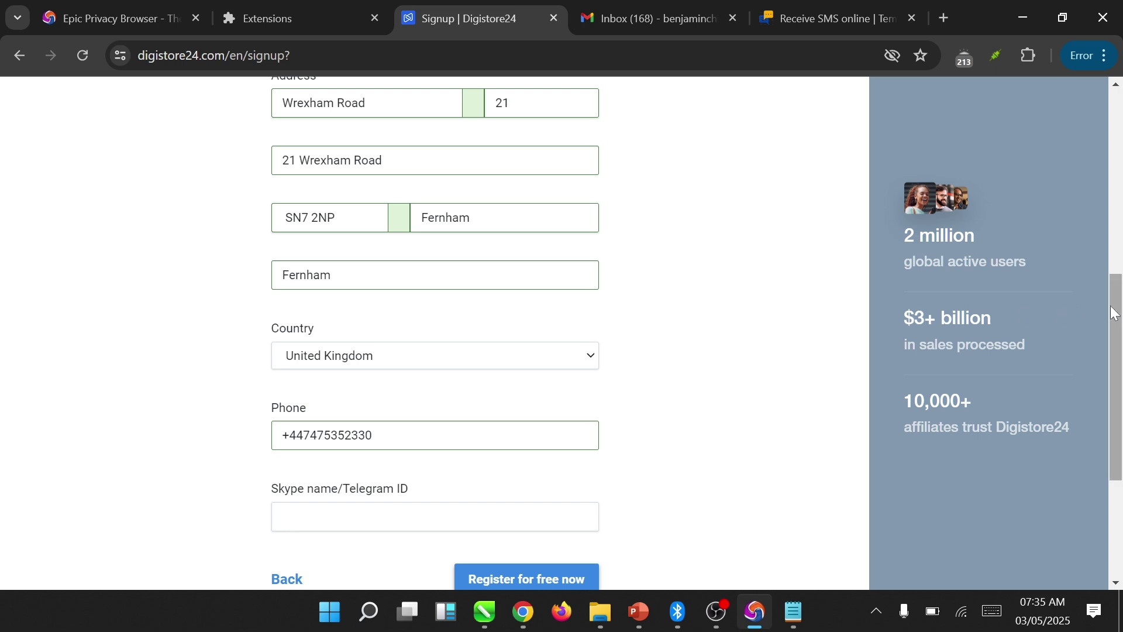
{"action": "left_click_drag", "start_coordinate": [1114, 313], "coordinate": [1111, 351]}
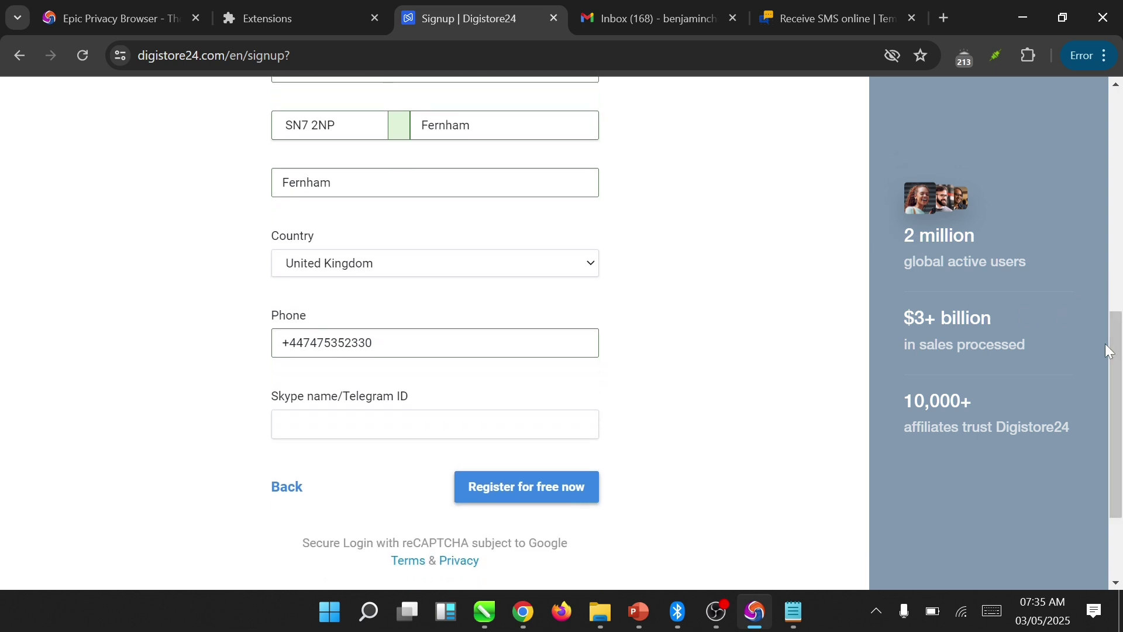
{"action": "left_click", "coordinate": [546, 489]}
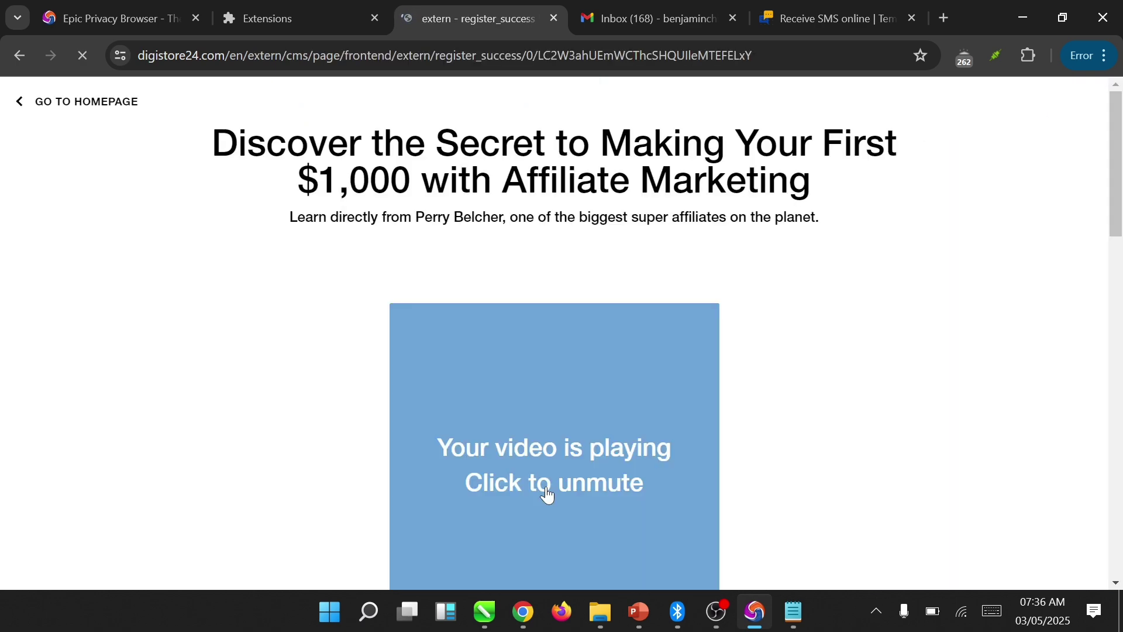
- Log in to Digistore24 with the account password, reaching the 'email not confirmed' notice
{"action": "key", "text": "End"}
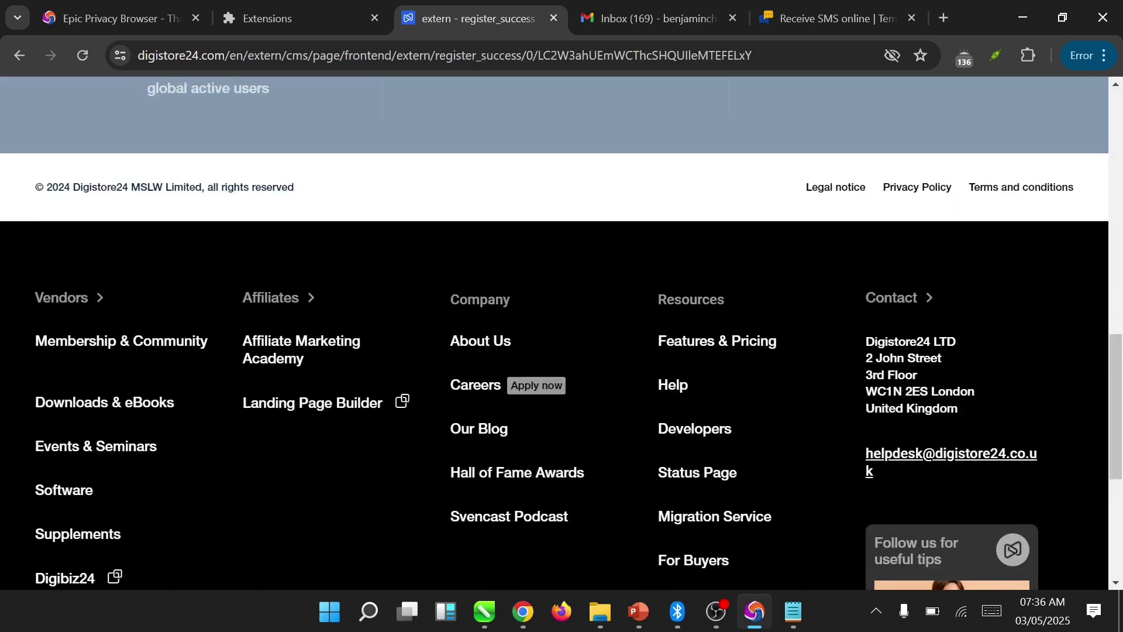
{"action": "scroll", "coordinate": [562, 333], "scroll_direction": "up", "scroll_amount": 8}
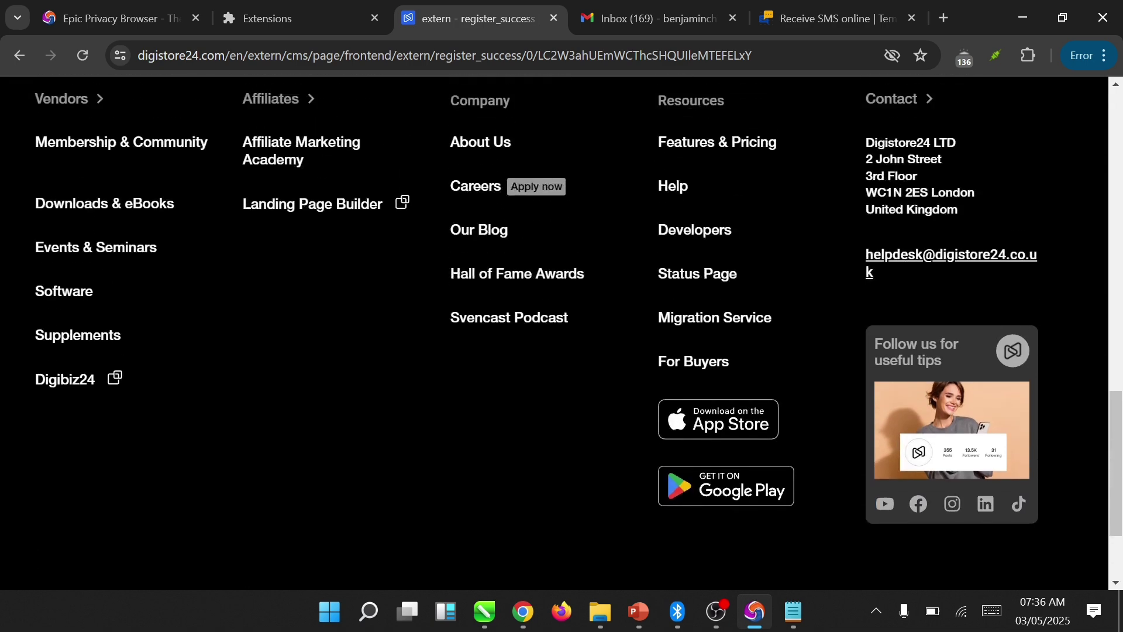
{"action": "scroll", "coordinate": [561, 333], "scroll_direction": "up", "scroll_amount": 1}
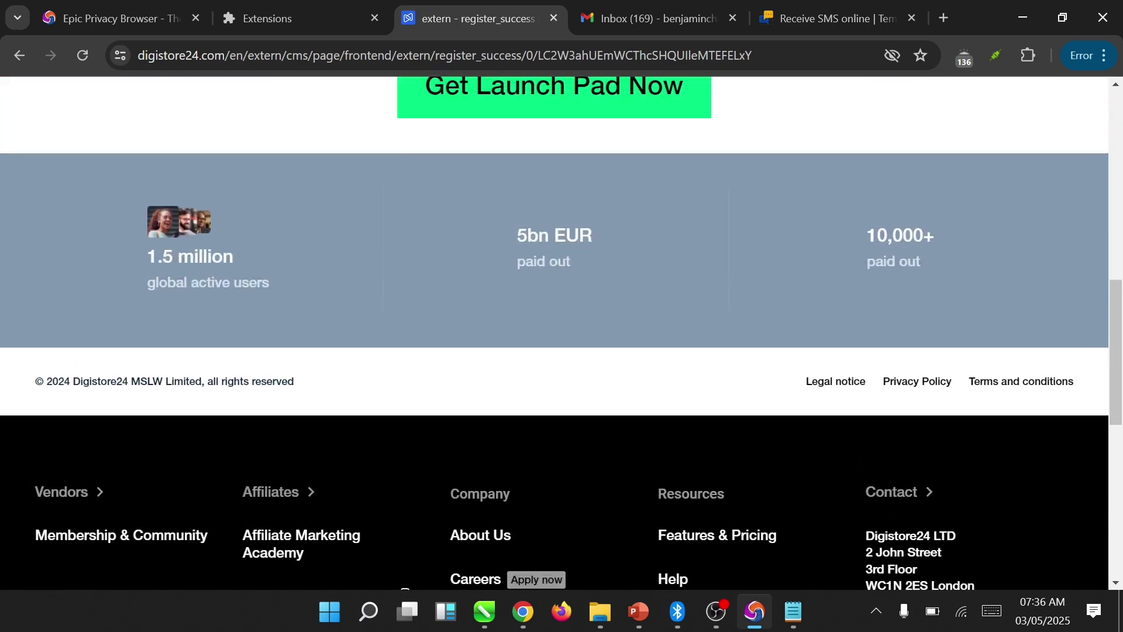
{"action": "scroll", "coordinate": [561, 333], "scroll_direction": "up", "scroll_amount": 4}
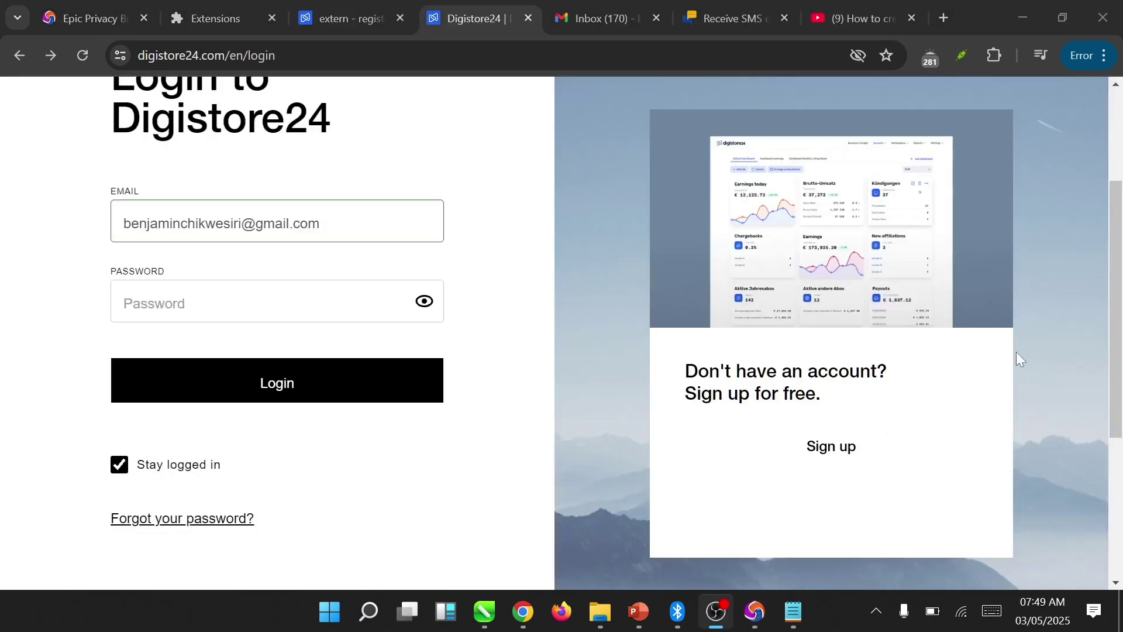
{"action": "left_click", "coordinate": [1016, 352]}
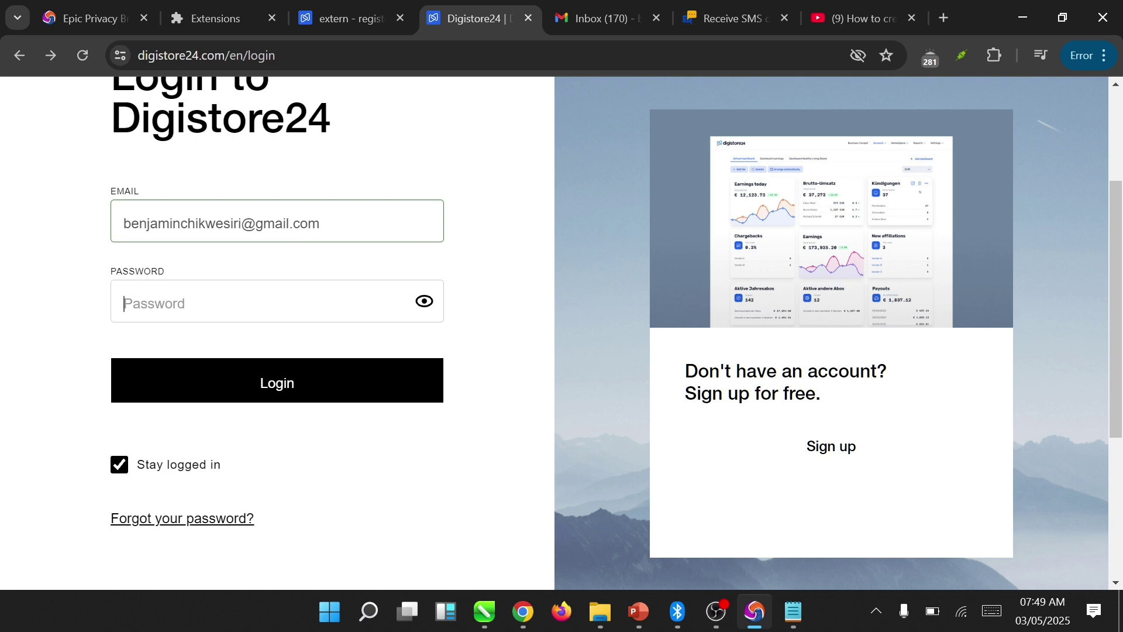
{"action": "type", "text": "••••••••••••••"}
{"action": "left_click", "coordinate": [358, 376]}
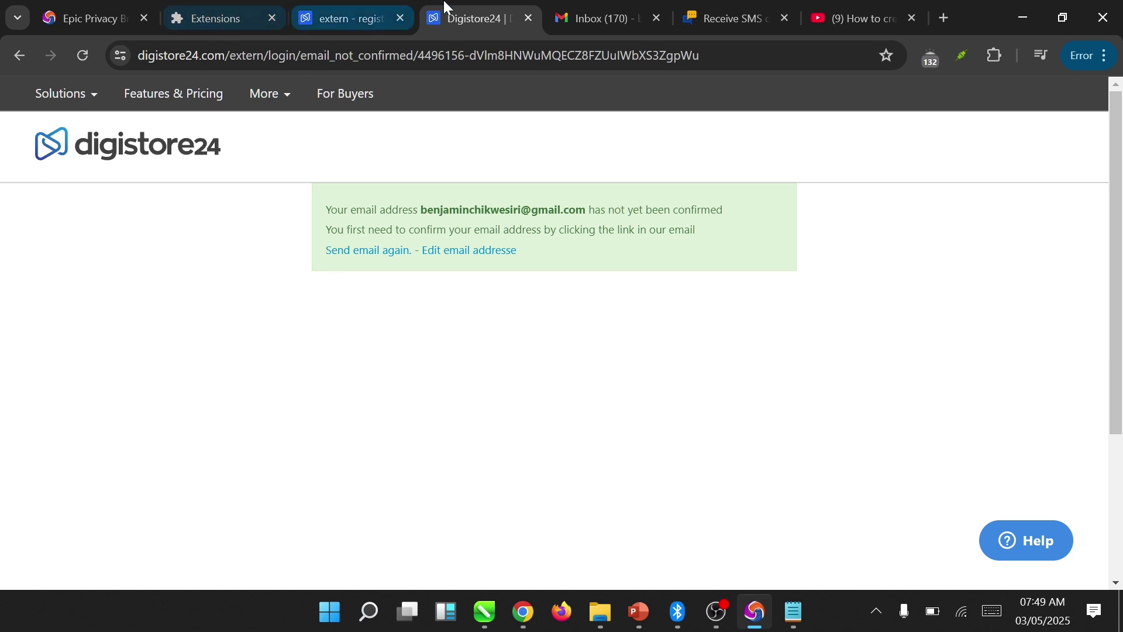
- In Gmail, open 'Digistore24 - Please confirm your email address' and follow its activation link
{"action": "left_click", "coordinate": [587, 10]}
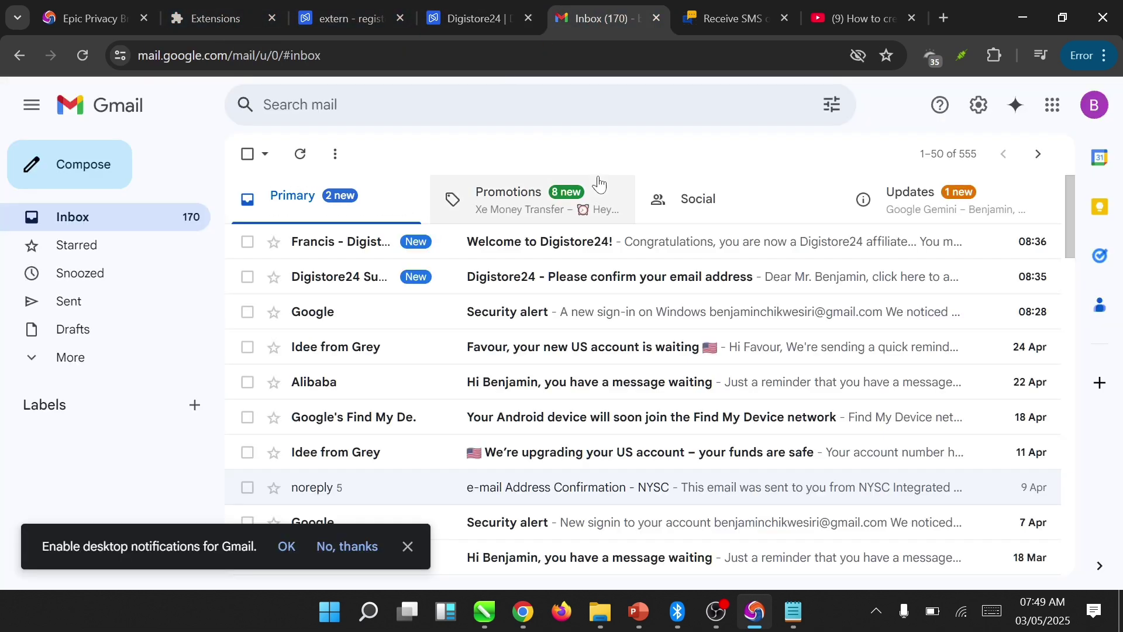
{"action": "left_click", "coordinate": [609, 277]}
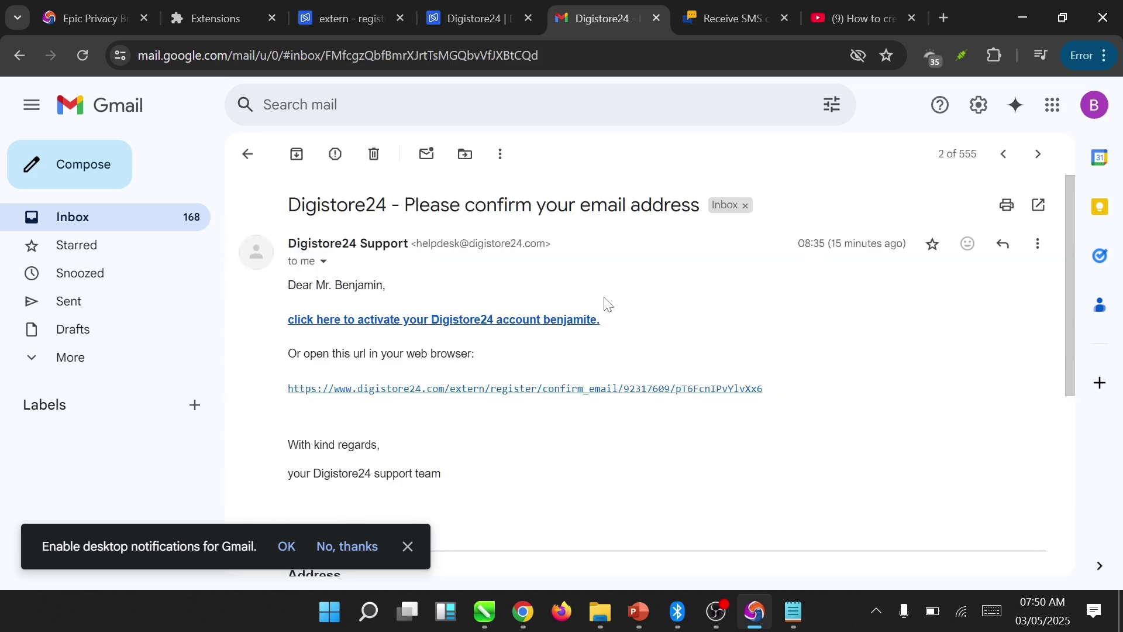
{"action": "left_click", "coordinate": [560, 330]}
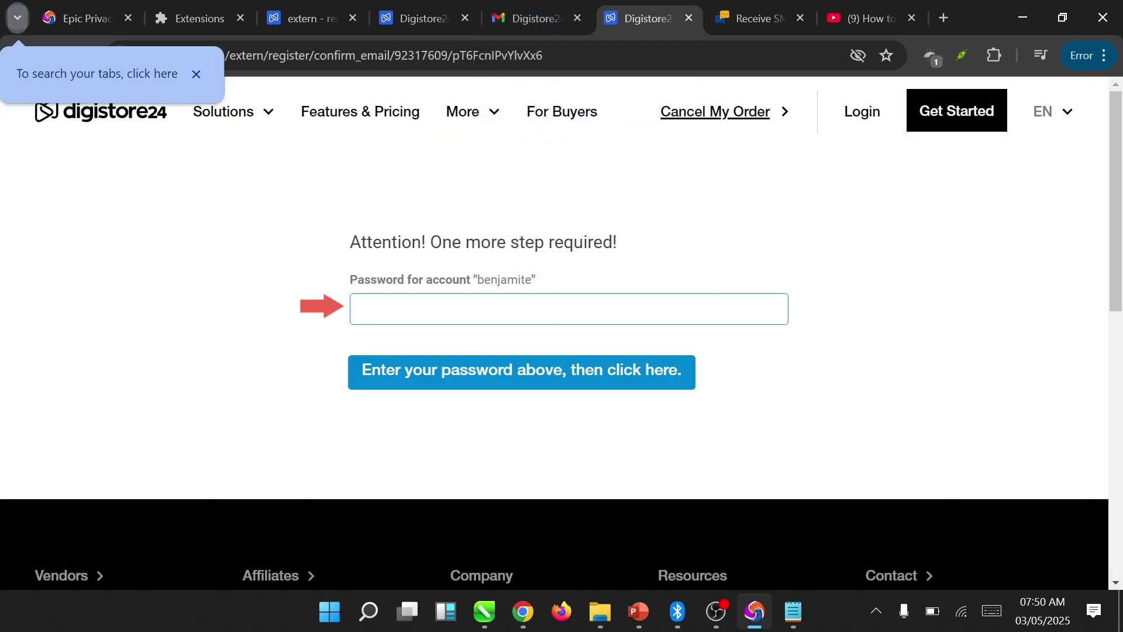
- Enter the account password to finish confirmation and reach the vendor dashboard
{"action": "left_click", "coordinate": [539, 323]}
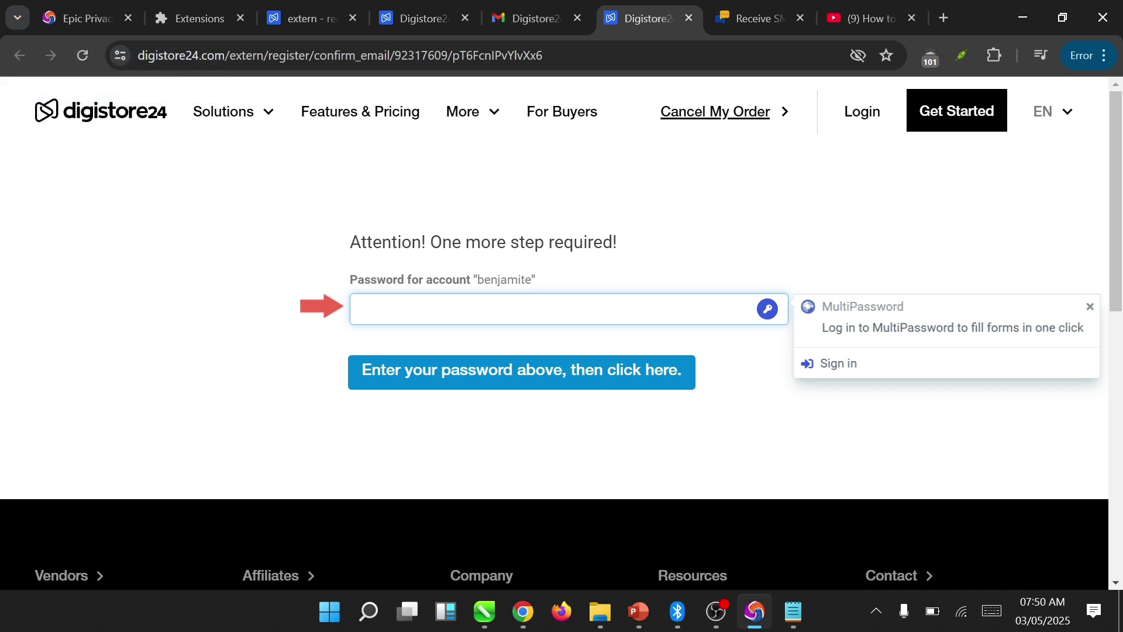
{"action": "type", "text": "••••••••••••"}
{"action": "left_click", "coordinate": [488, 378]}
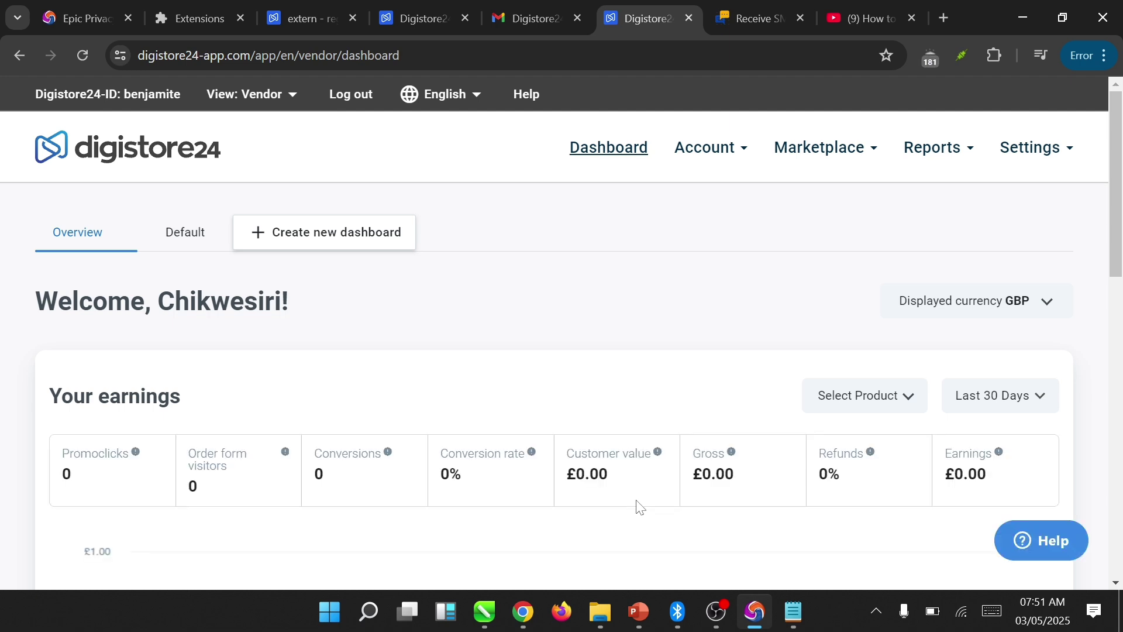
{"action": "scroll", "coordinate": [640, 507], "scroll_direction": "down", "scroll_amount": 5}
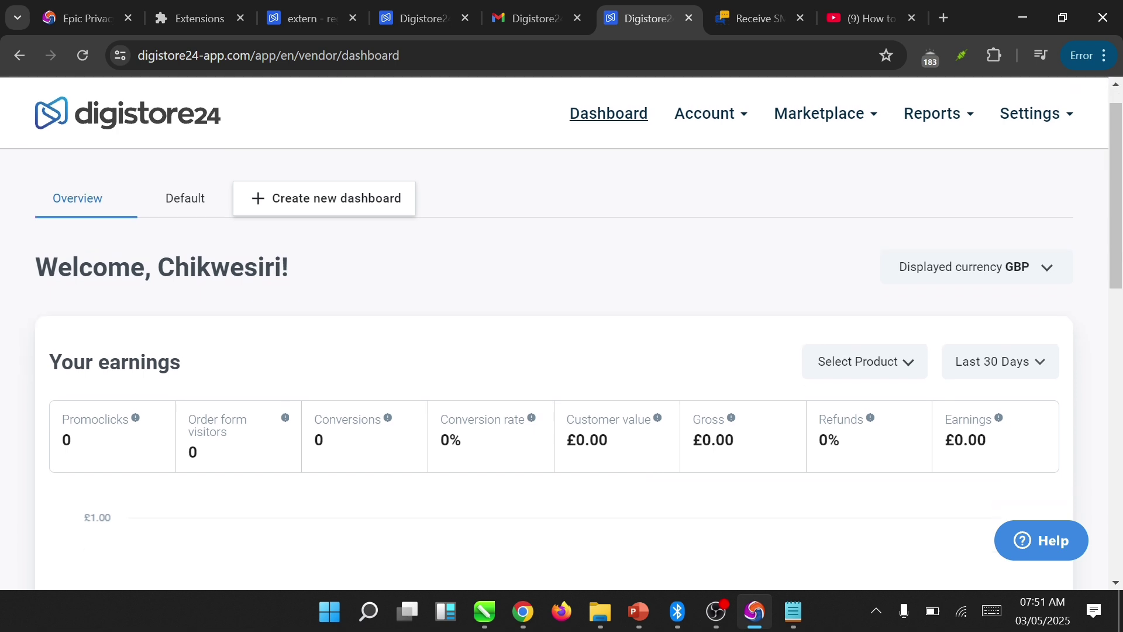
{"action": "scroll", "coordinate": [561, 328], "scroll_direction": "down", "scroll_amount": 2}
{"action": "scroll", "coordinate": [561, 328], "scroll_direction": "up", "scroll_amount": 2}
{"action": "scroll", "coordinate": [562, 328], "scroll_direction": "down", "scroll_amount": 7}
{"action": "scroll", "coordinate": [561, 327], "scroll_direction": "down", "scroll_amount": 2}
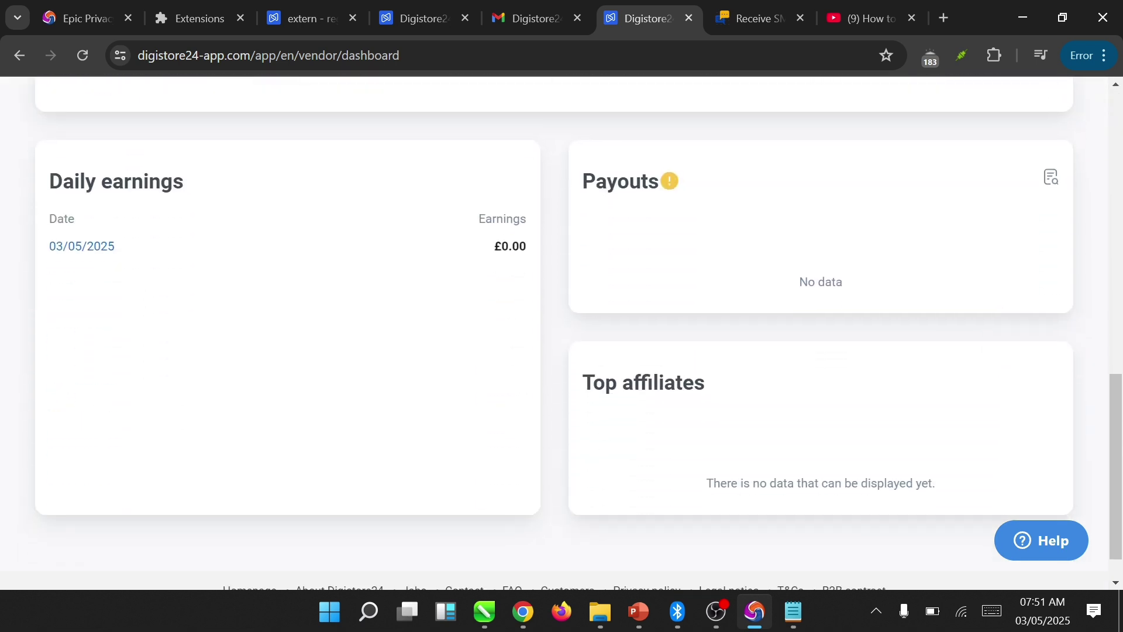
{"action": "scroll", "coordinate": [561, 328], "scroll_direction": "up", "scroll_amount": 3}
{"action": "scroll", "coordinate": [561, 328], "scroll_direction": "up", "scroll_amount": 5}
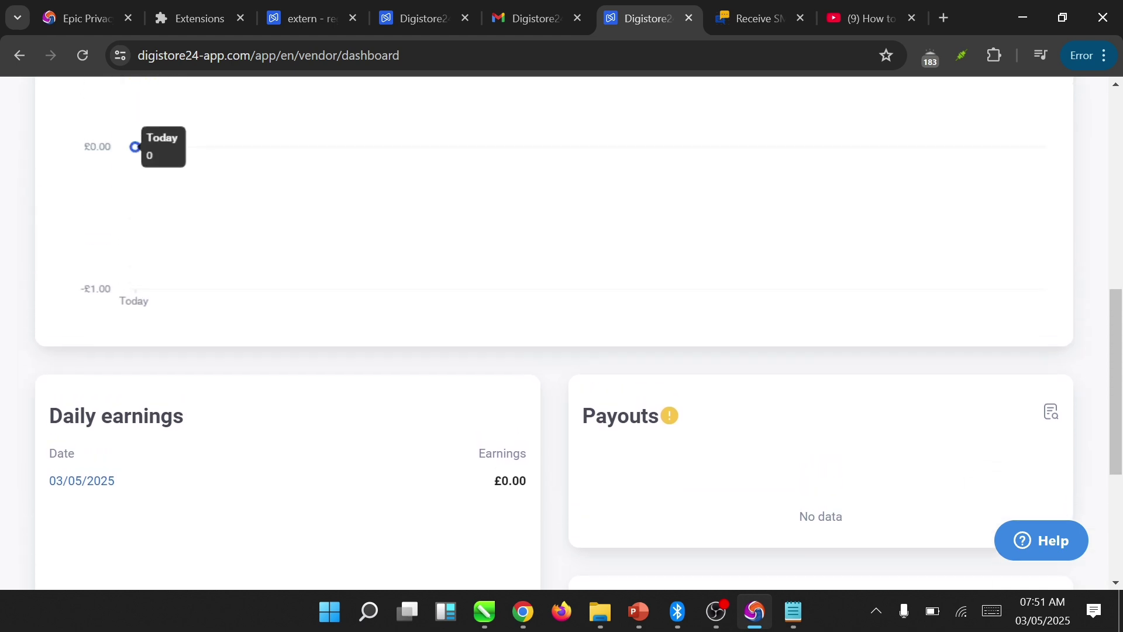
{"action": "scroll", "coordinate": [562, 328], "scroll_direction": "down", "scroll_amount": 2}
{"action": "scroll", "coordinate": [562, 328], "scroll_direction": "down", "scroll_amount": 2}
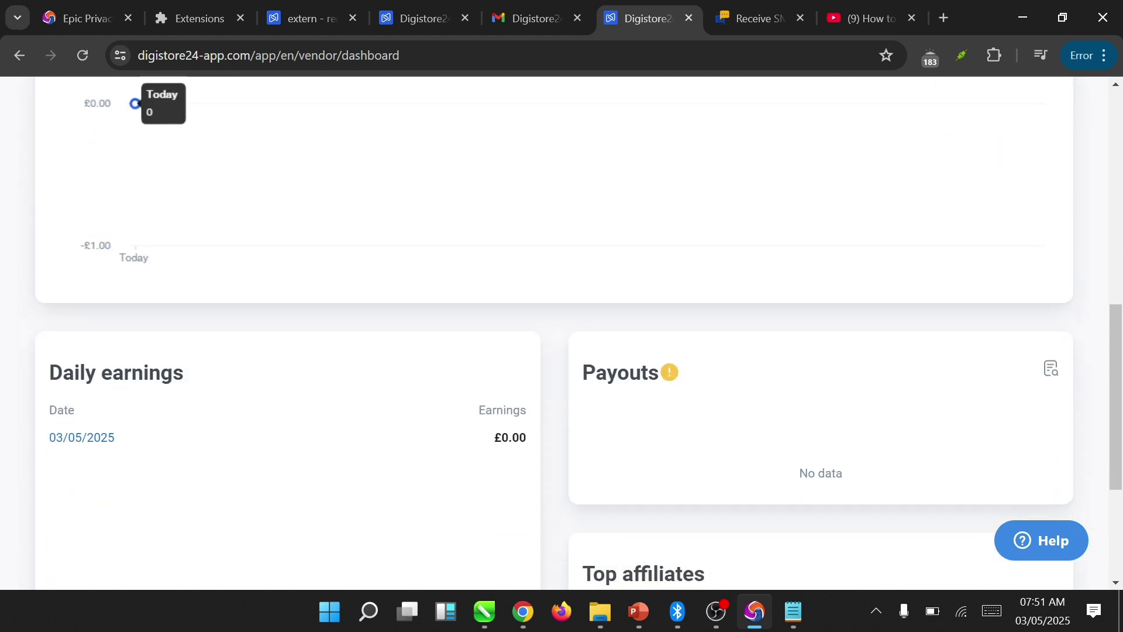
{"action": "scroll", "coordinate": [562, 328], "scroll_direction": "up", "scroll_amount": 1}
{"action": "scroll", "coordinate": [561, 328], "scroll_direction": "down", "scroll_amount": 4}
{"action": "scroll", "coordinate": [562, 327], "scroll_direction": "up", "scroll_amount": 10}
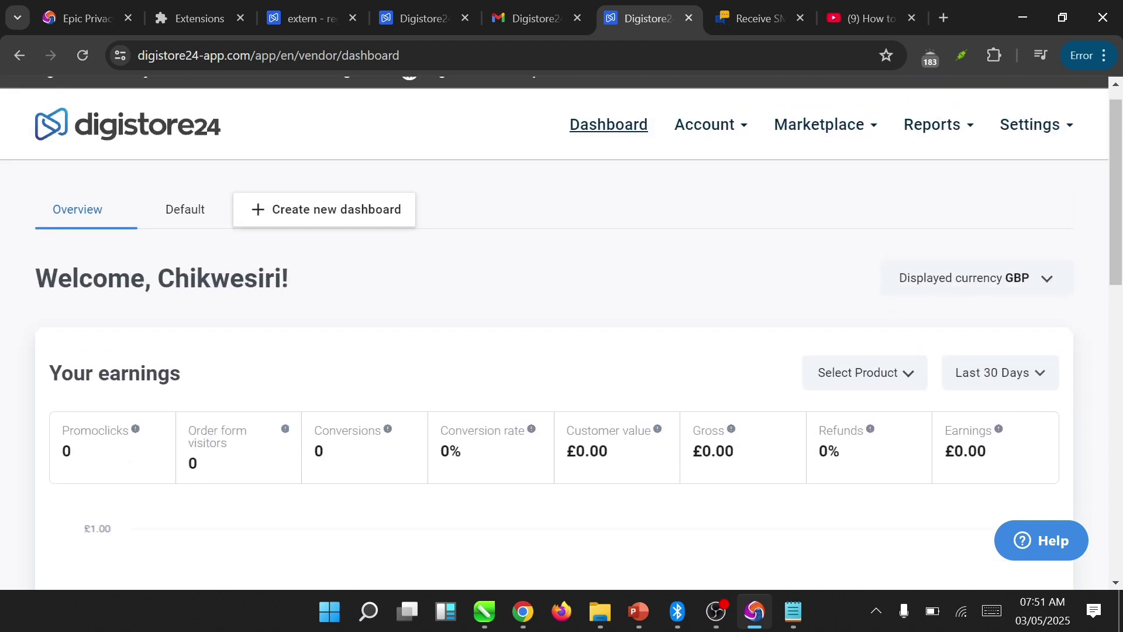
{"action": "scroll", "coordinate": [562, 316], "scroll_direction": "up", "scroll_amount": 1}
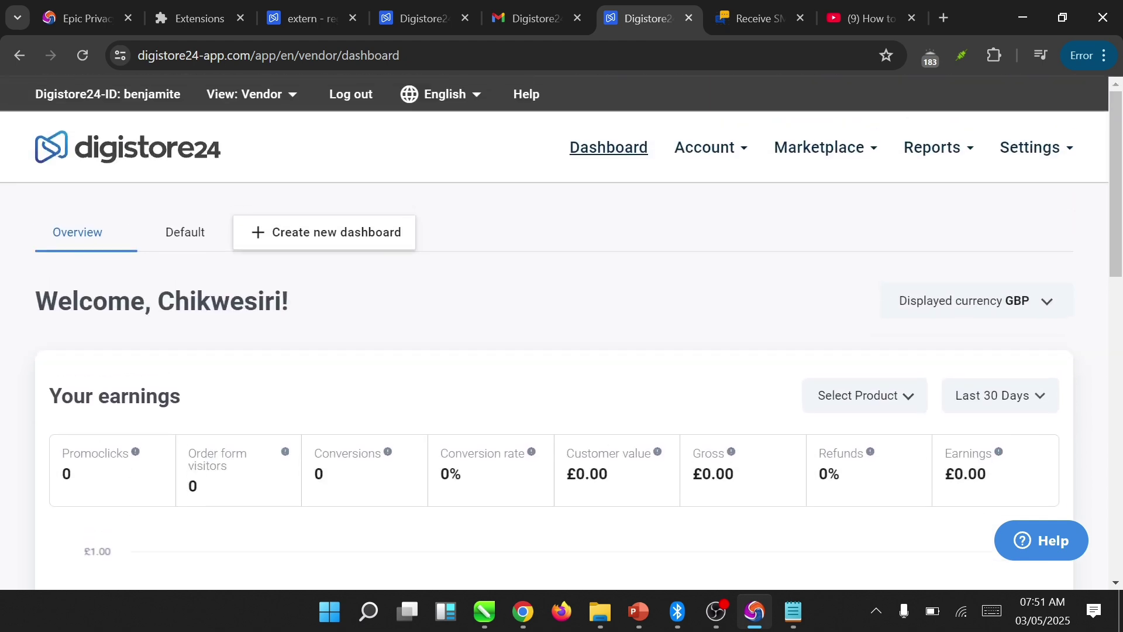
{"action": "scroll", "coordinate": [562, 327], "scroll_direction": "down", "scroll_amount": 2}
{"action": "scroll", "coordinate": [561, 327], "scroll_direction": "up", "scroll_amount": 2}
{"action": "mouse_move", "coordinate": [705, 148]}
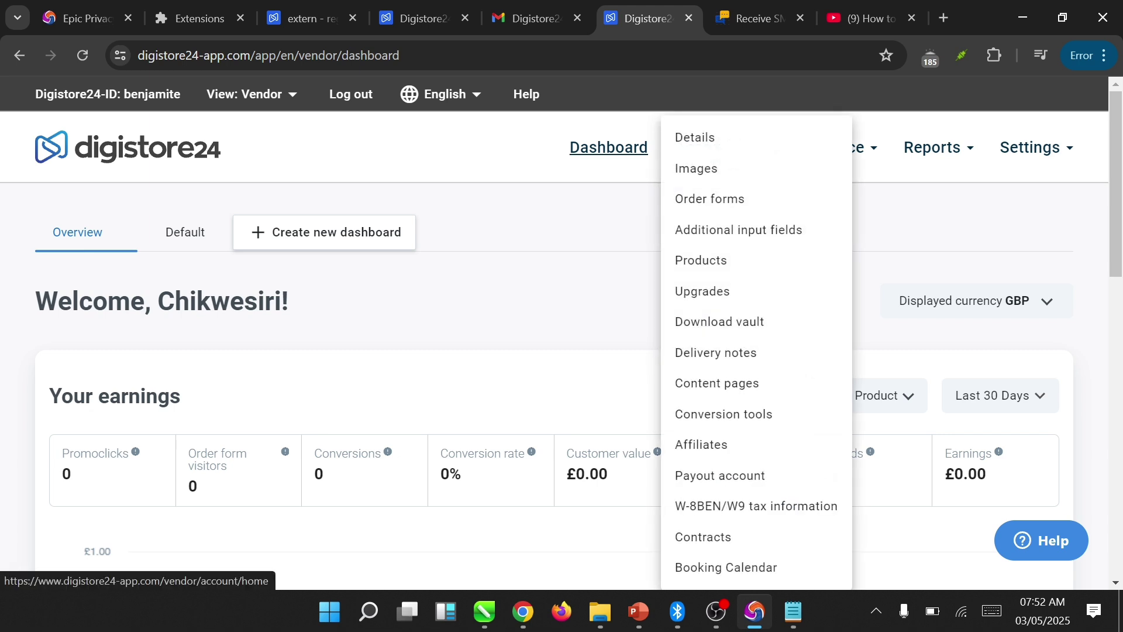
- Open Account and scroll through the Account details, Address and Tax number sections
{"action": "left_click", "coordinate": [705, 147]}
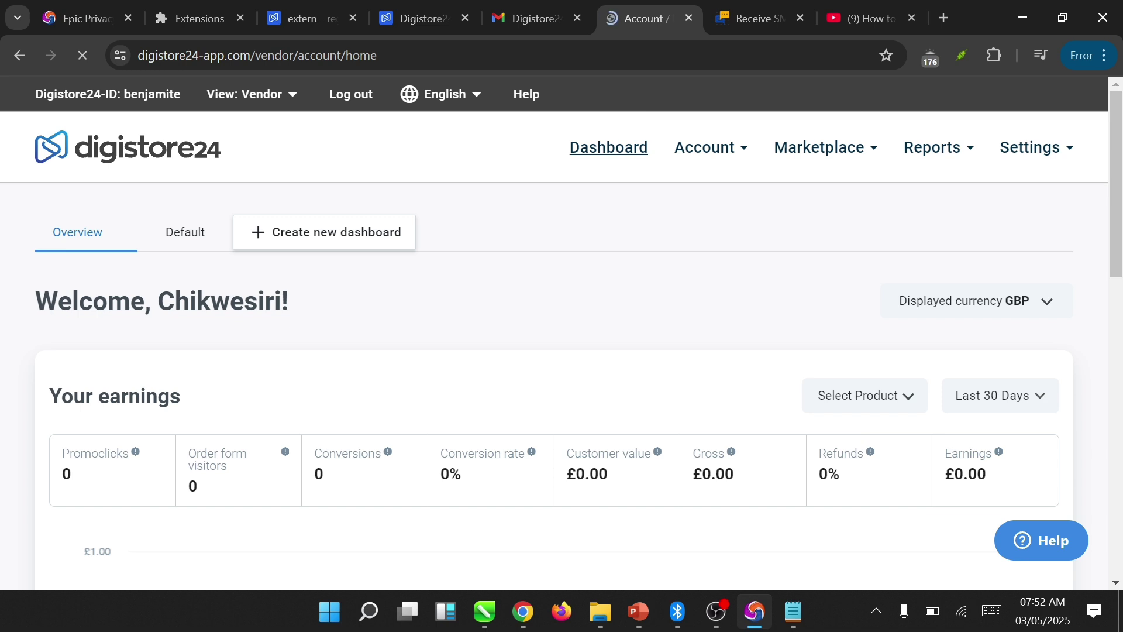
{"action": "scroll", "coordinate": [562, 327], "scroll_direction": "down", "scroll_amount": 5}
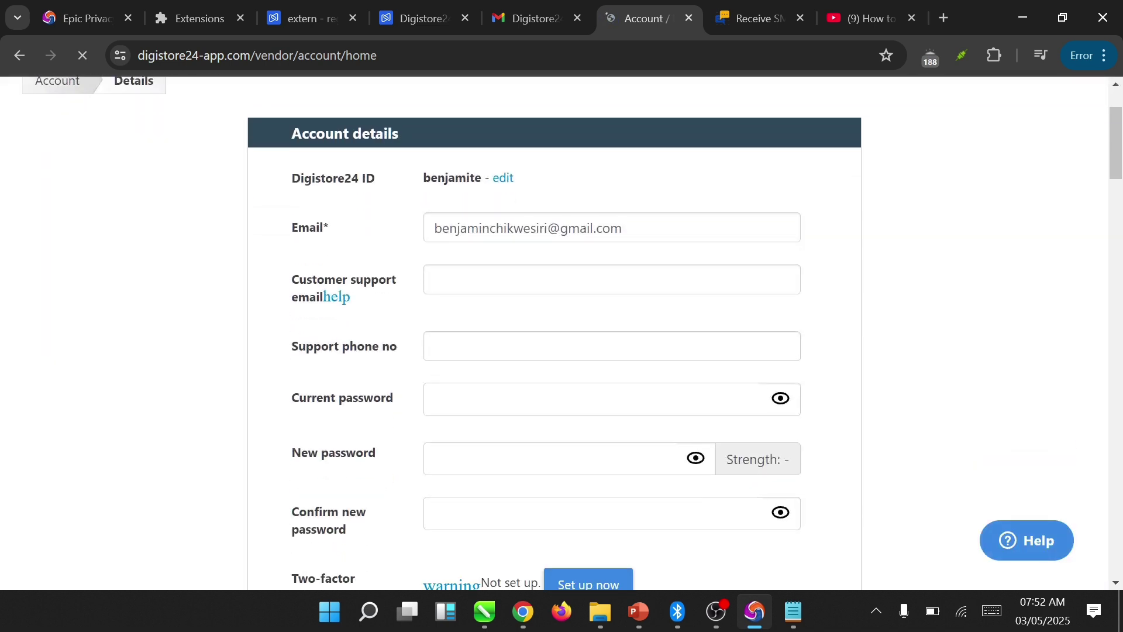
{"action": "scroll", "coordinate": [608, 479], "scroll_direction": "down", "scroll_amount": 5}
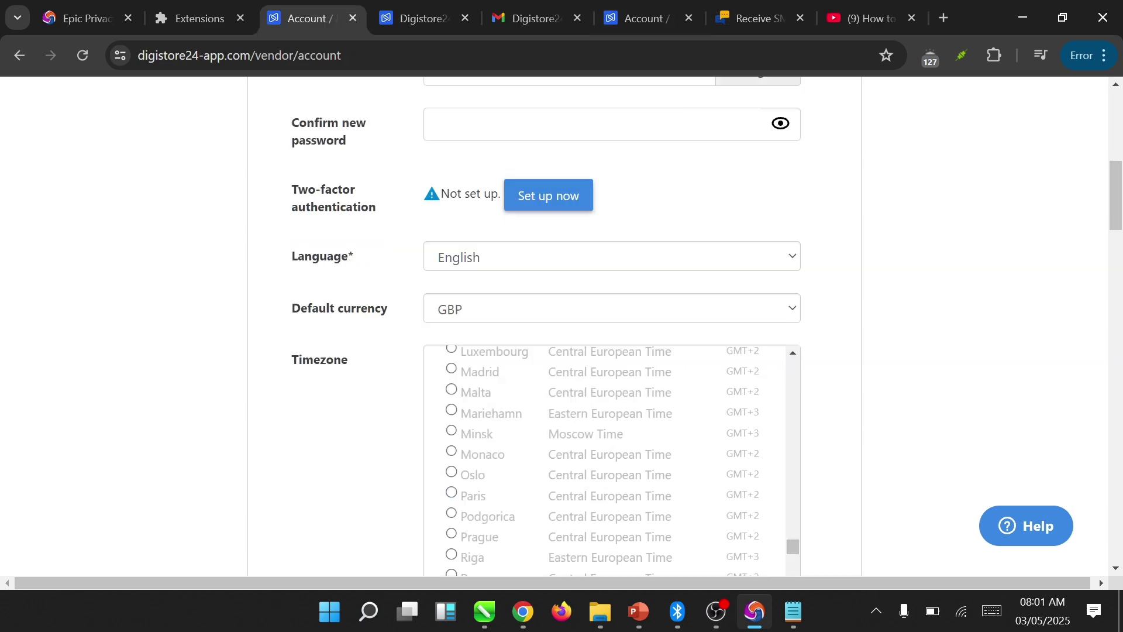
{"action": "scroll", "coordinate": [561, 328], "scroll_direction": "up", "scroll_amount": 10}
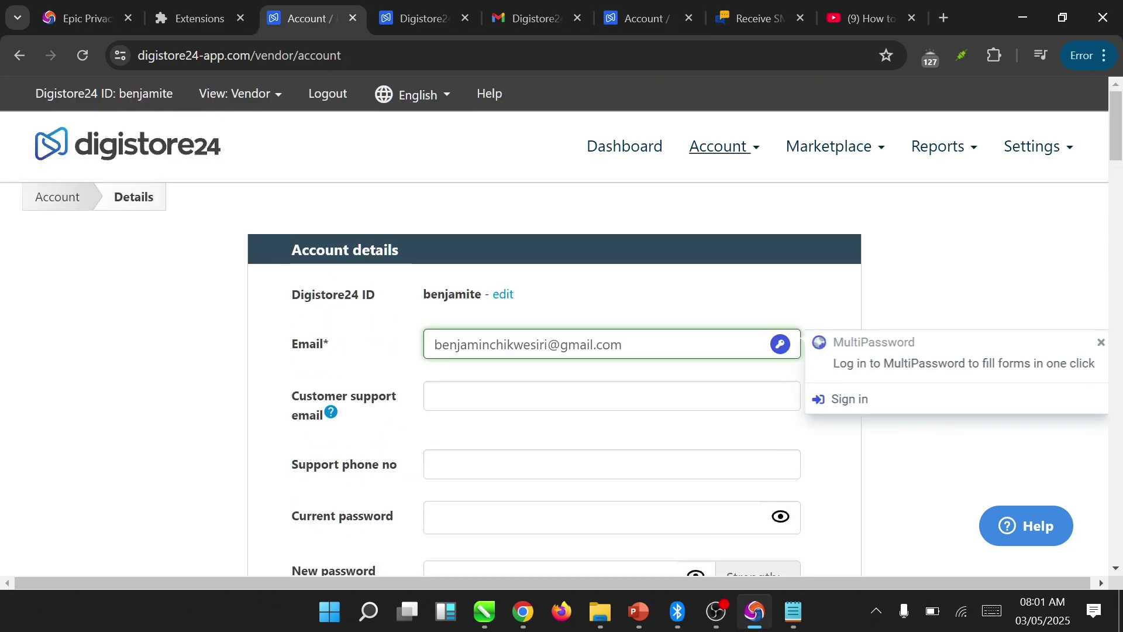
{"action": "scroll", "coordinate": [562, 328], "scroll_direction": "down", "scroll_amount": 1}
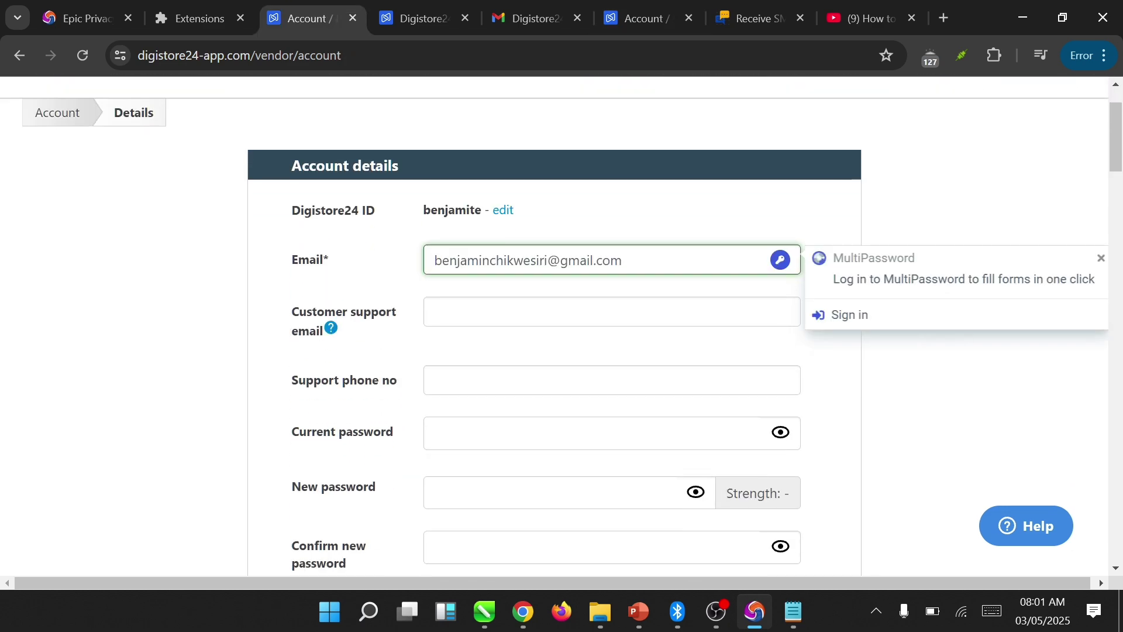
{"action": "scroll", "coordinate": [562, 327], "scroll_direction": "down", "scroll_amount": 6}
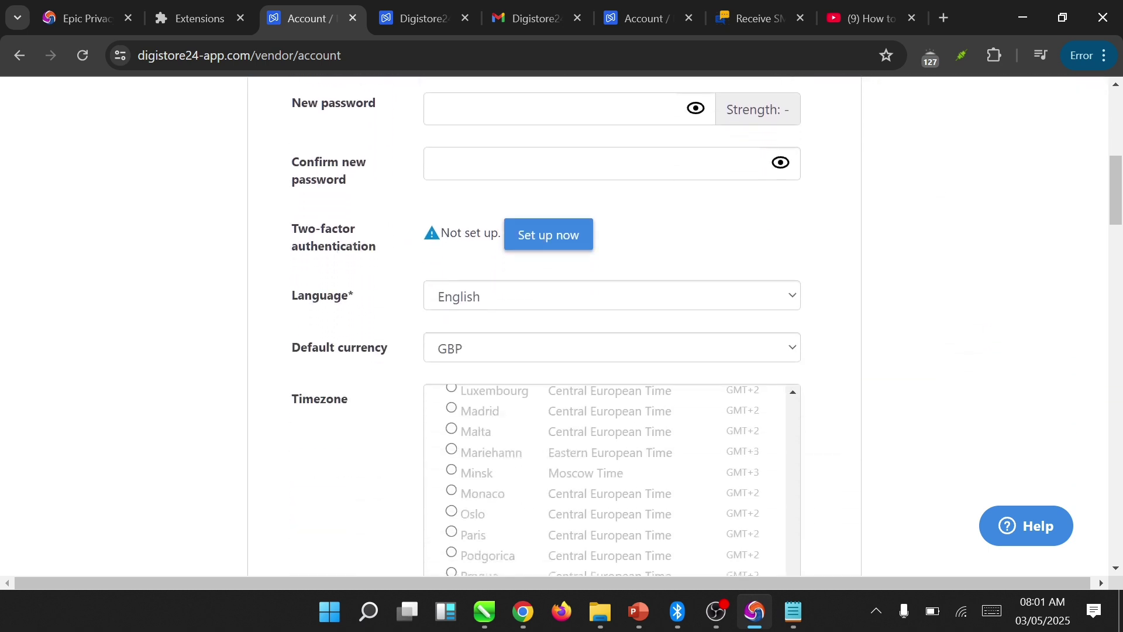
{"action": "scroll", "coordinate": [562, 327], "scroll_direction": "down", "scroll_amount": 5}
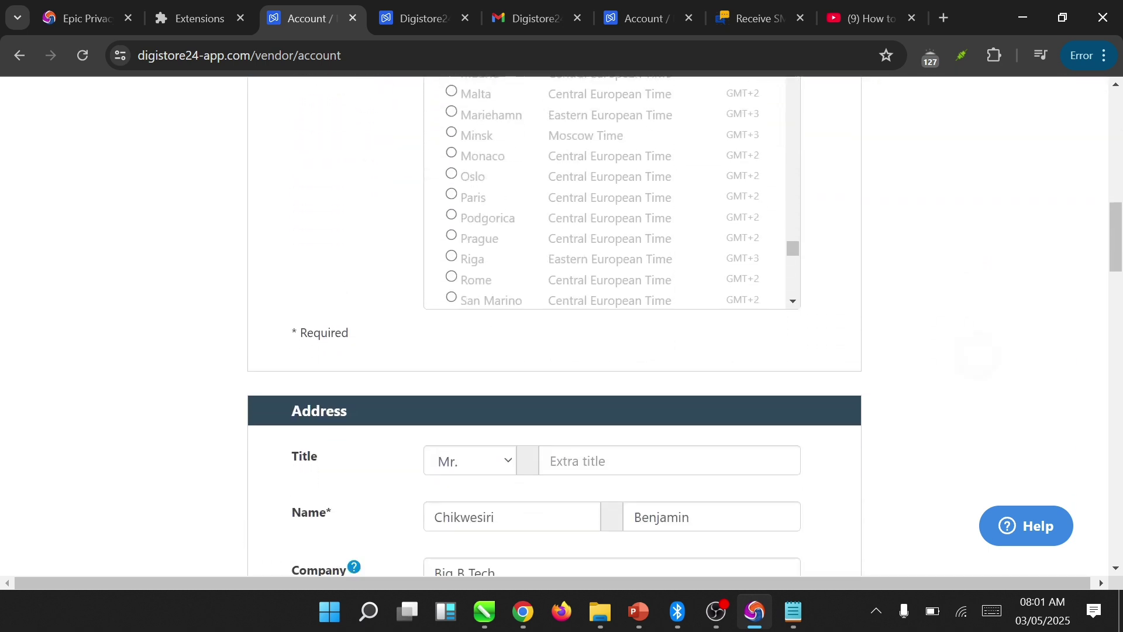
{"action": "scroll", "coordinate": [561, 327], "scroll_direction": "down", "scroll_amount": 5}
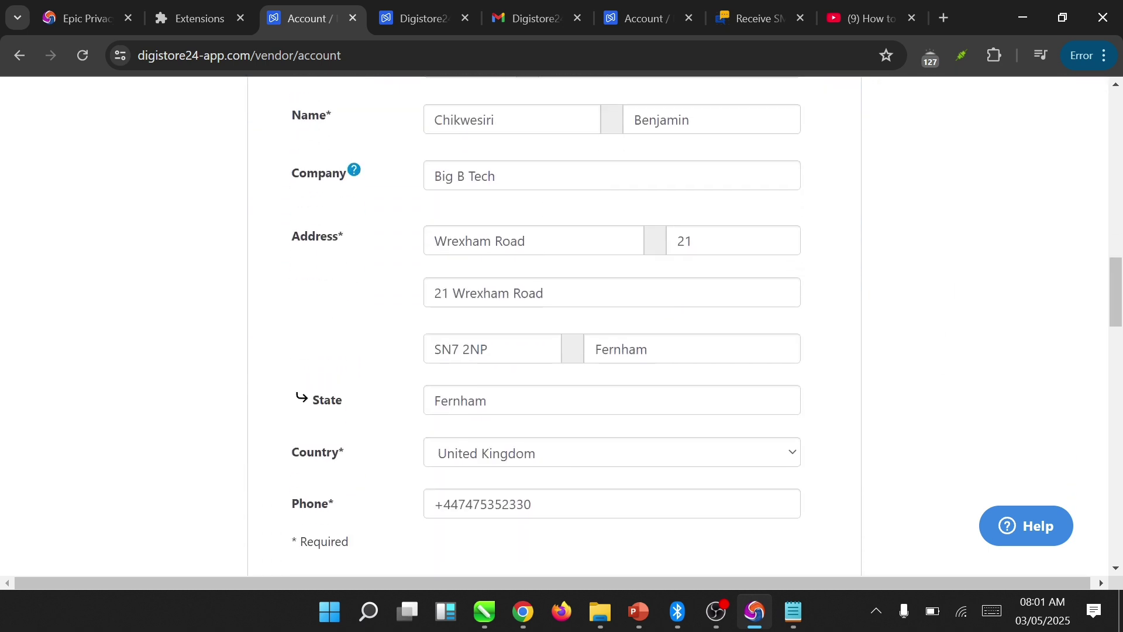
{"action": "scroll", "coordinate": [561, 328], "scroll_direction": "down", "scroll_amount": 4}
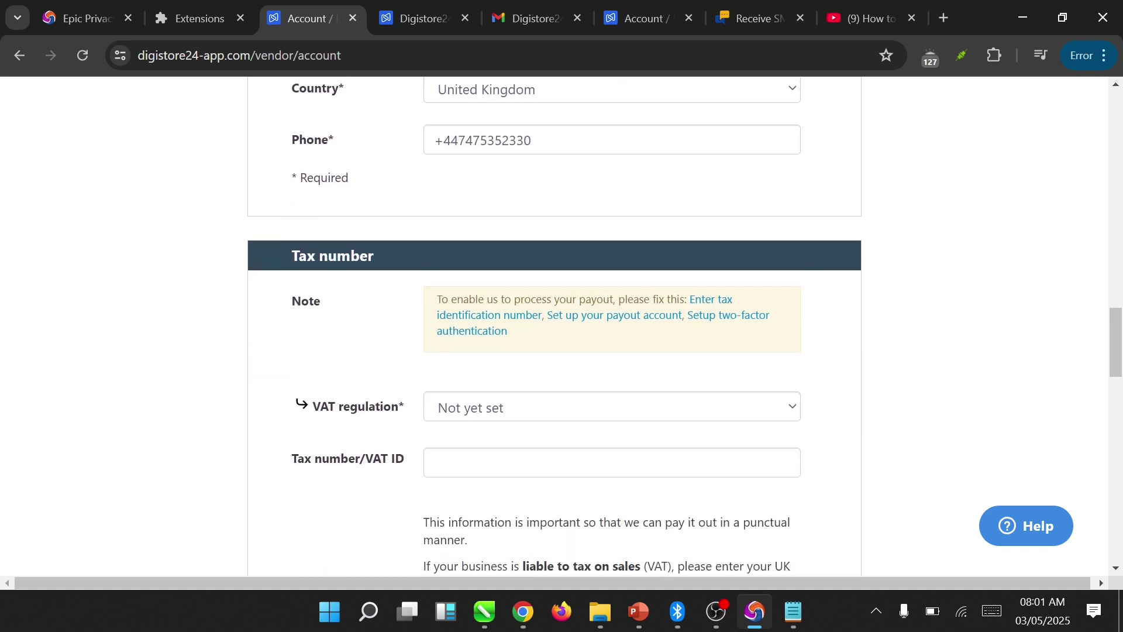
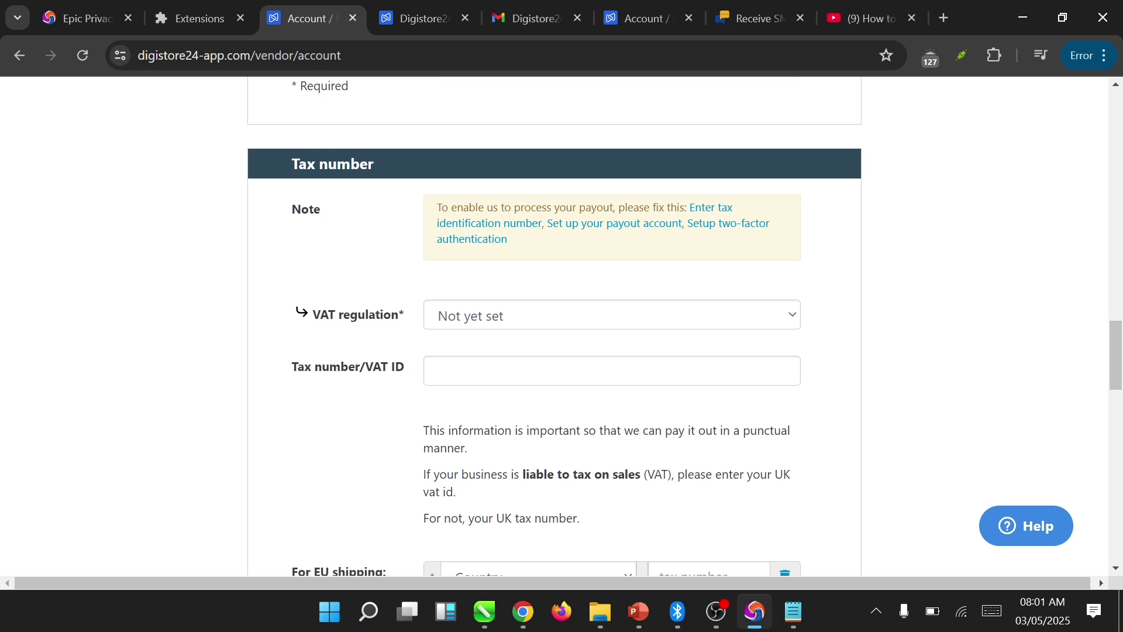
- Set the VAT regulation to United Kingdom (small business) and open a new browser tab
{"action": "left_click", "coordinate": [779, 295]}
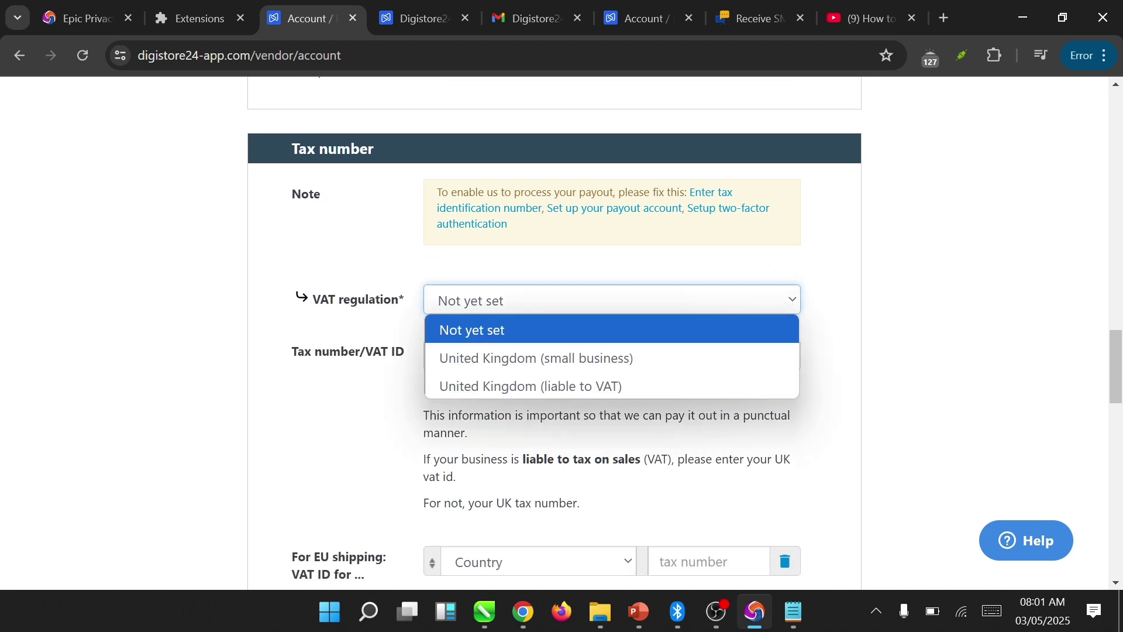
{"action": "left_click", "coordinate": [717, 358]}
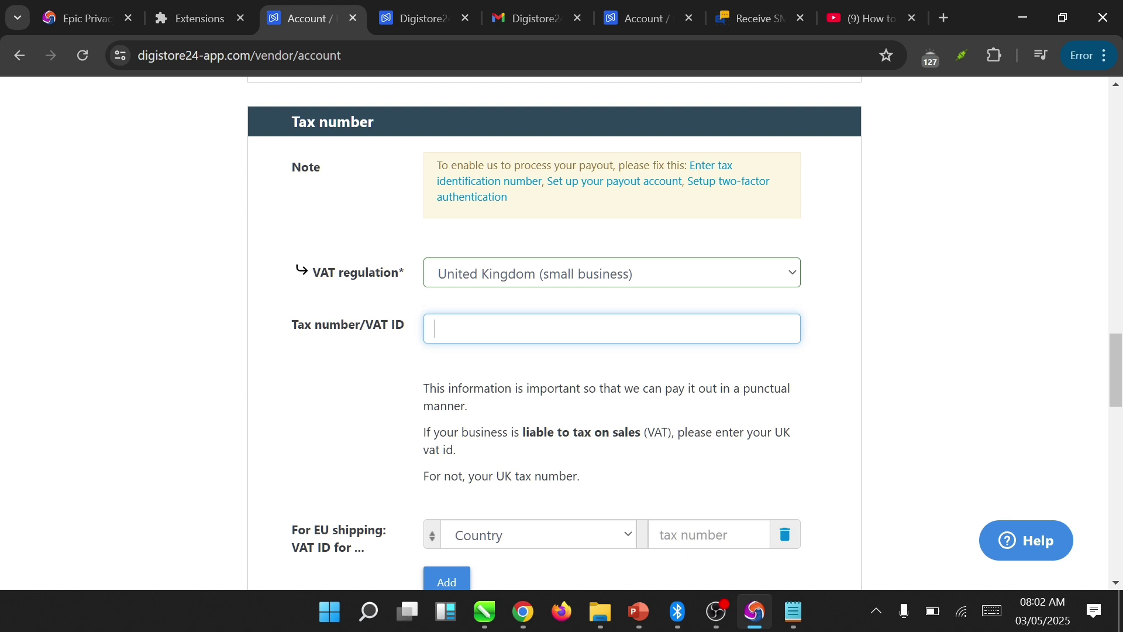
{"action": "key", "text": "ctrl+t"}
- Search Google for 'vatmumber,net' to find the vatnumber.net VAT checker
{"action": "type", "text": "va"}
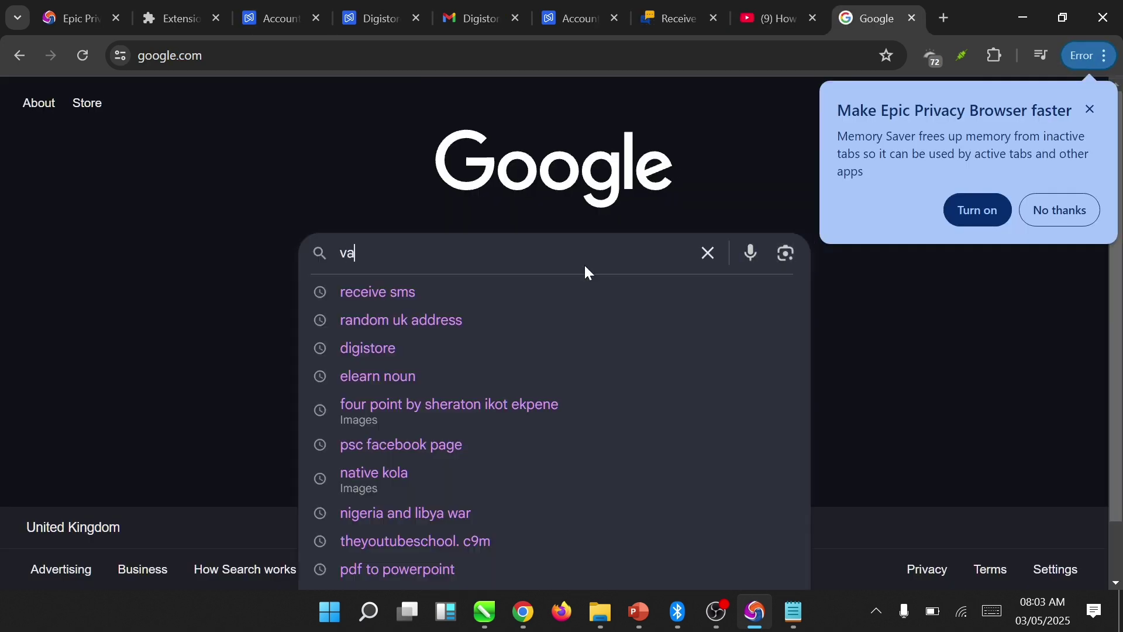
{"action": "type", "text": "tmum"}
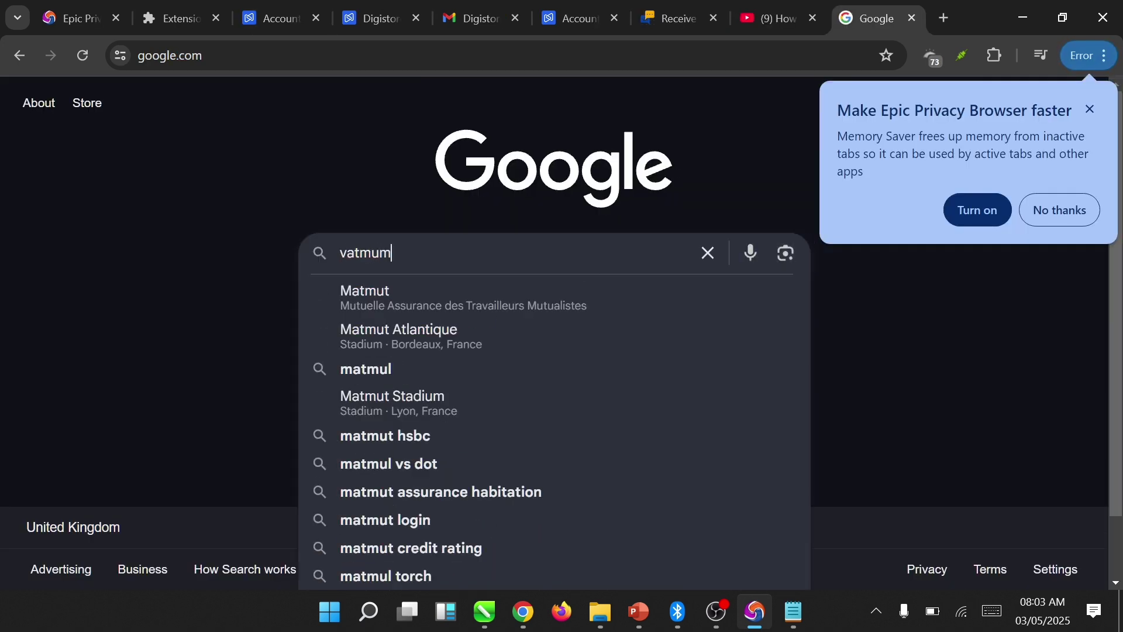
{"action": "type", "text": "ber"}
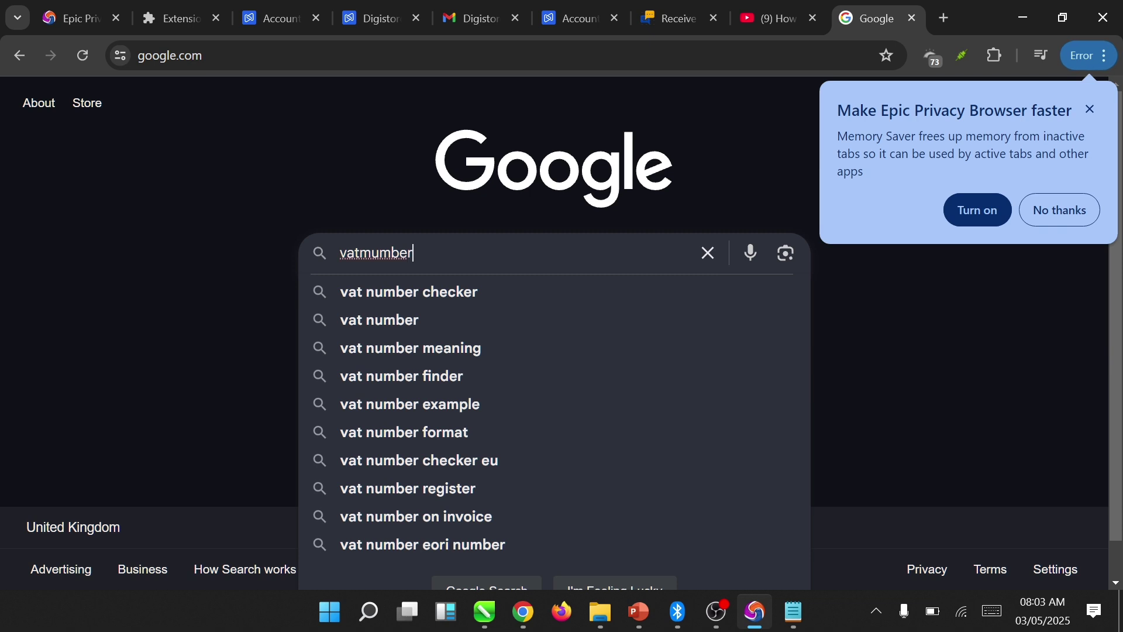
{"action": "type", "text": ","}
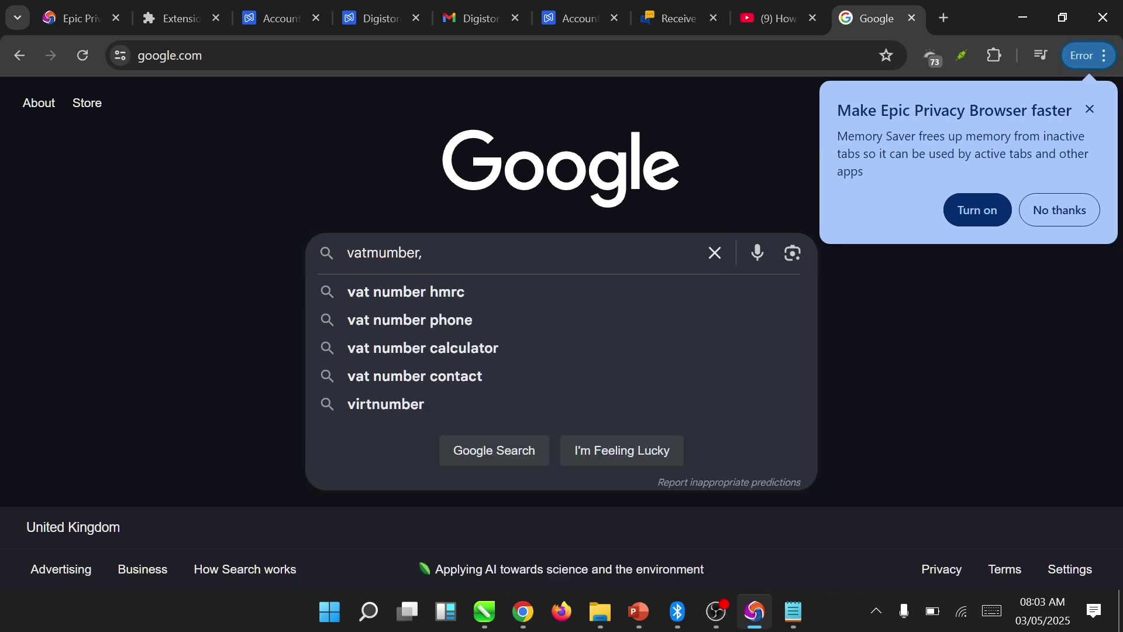
{"action": "type", "text": "net"}
{"action": "key", "text": "Return"}
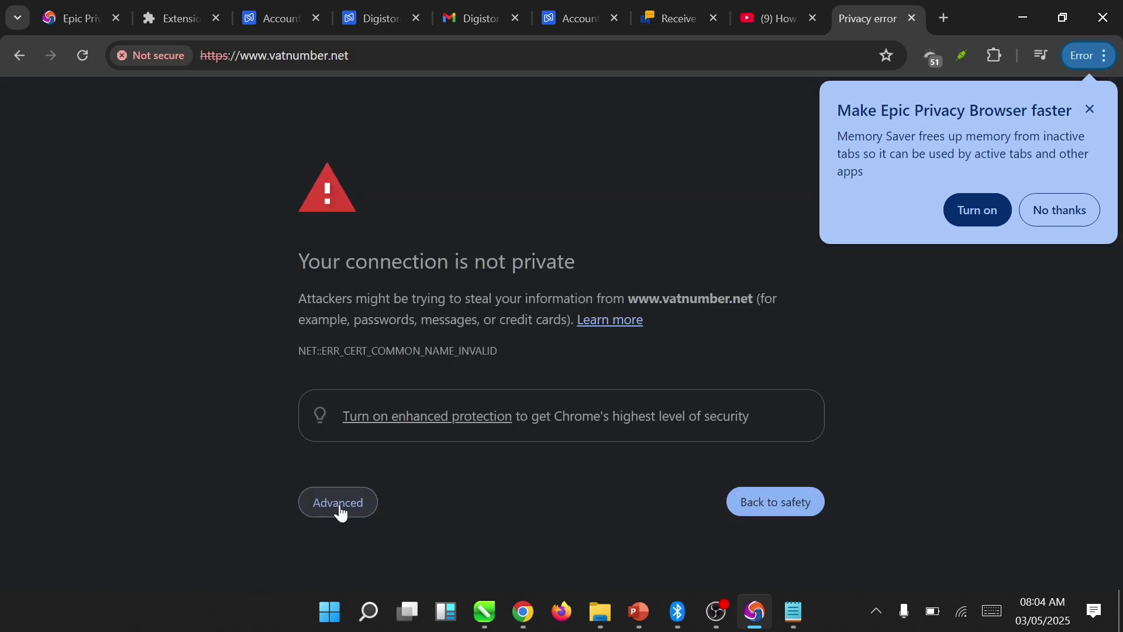
- Proceed past the privacy warning to vatnumber.net's VAT check form, then open a new tab
{"action": "left_click", "coordinate": [340, 507]}
{"action": "scroll", "coordinate": [342, 513], "scroll_direction": "down", "scroll_amount": 2}
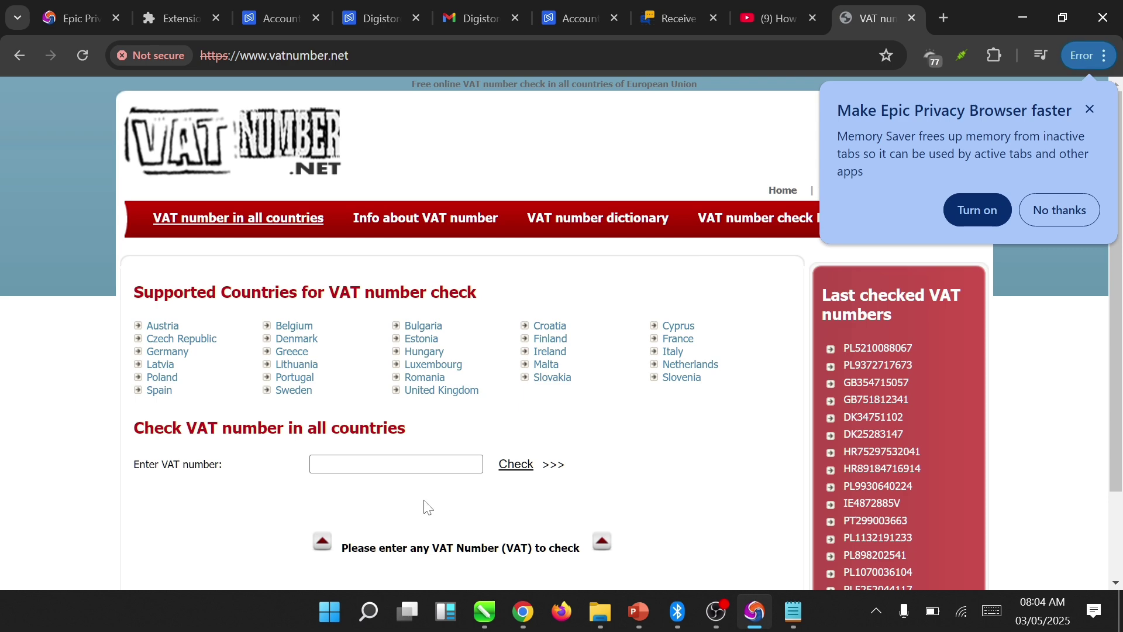
{"action": "scroll", "coordinate": [561, 332], "scroll_direction": "down", "scroll_amount": 2}
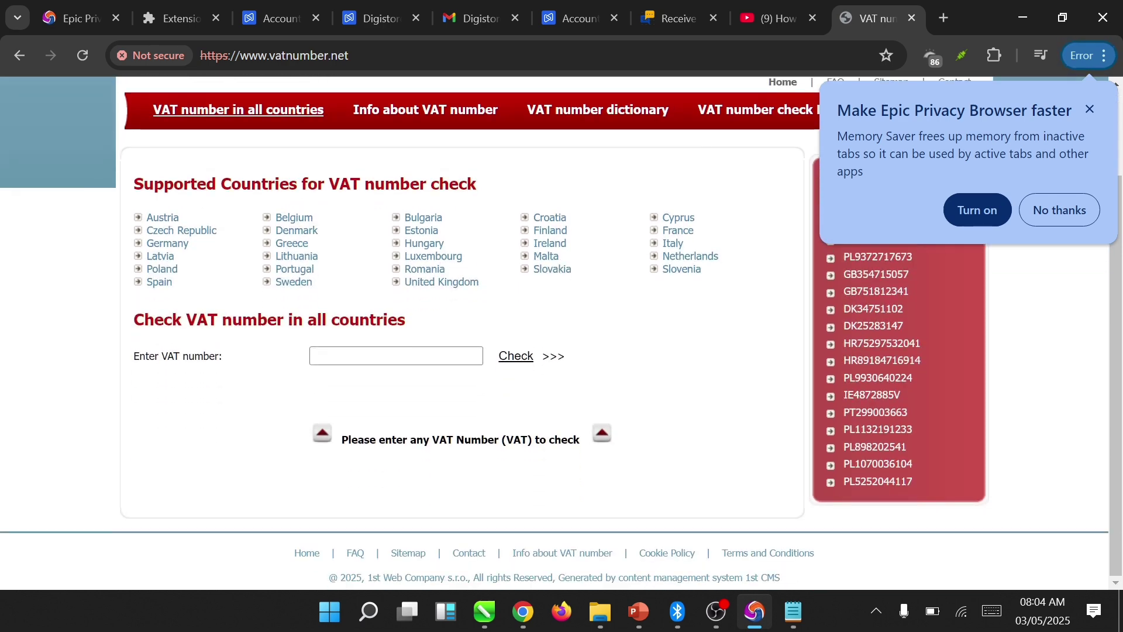
{"action": "scroll", "coordinate": [562, 329], "scroll_direction": "up", "scroll_amount": 1}
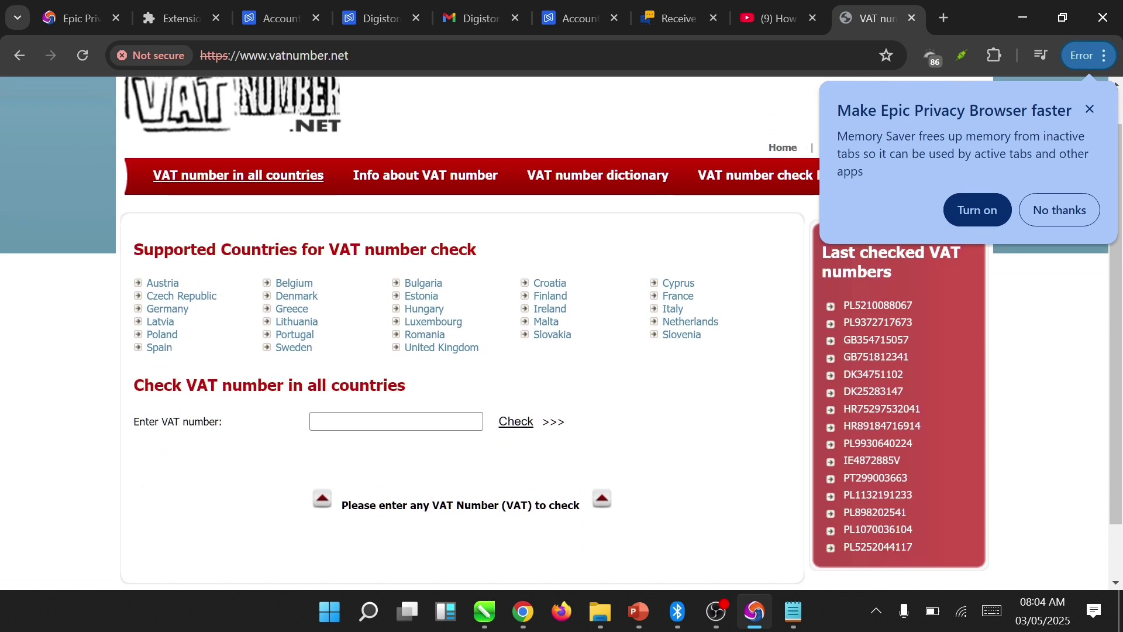
{"action": "left_click", "coordinate": [935, 18]}
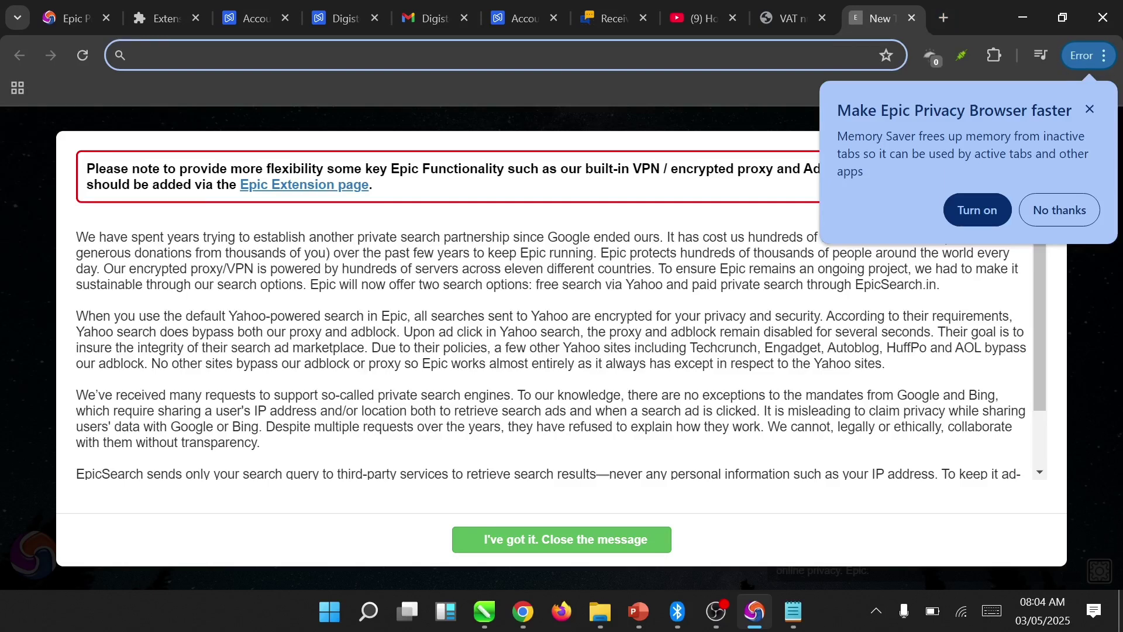
- Load Google, search 'vatlookup.co' and open the vat-lookup.co.uk lookup site
{"action": "type", "text": "goo"}
{"action": "key", "text": "Return"}
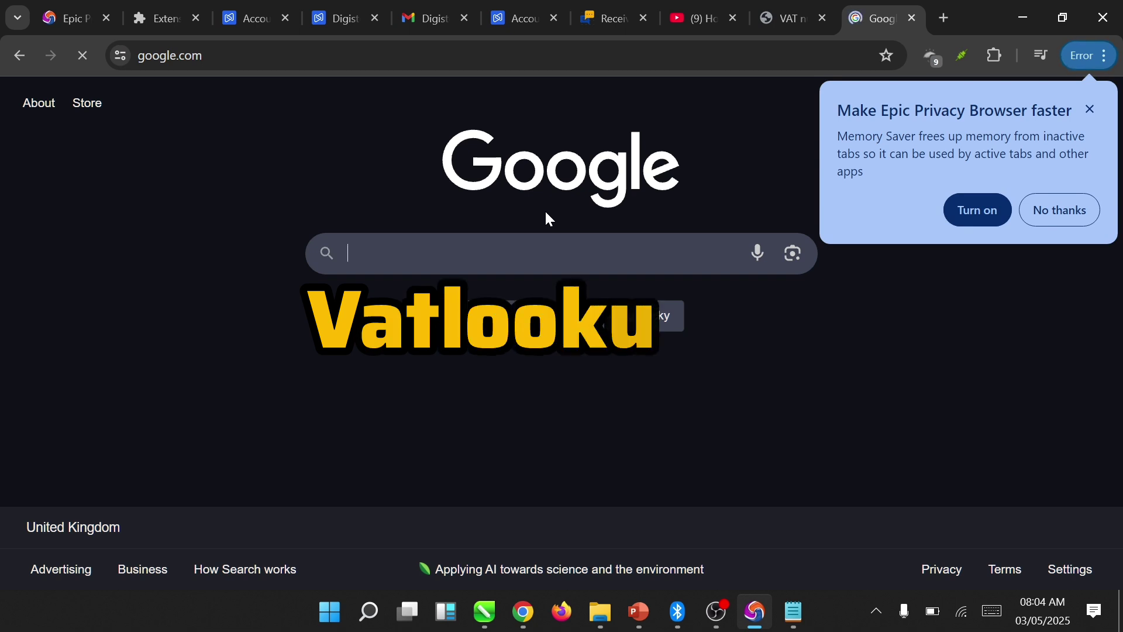
{"action": "type", "text": "vat"}
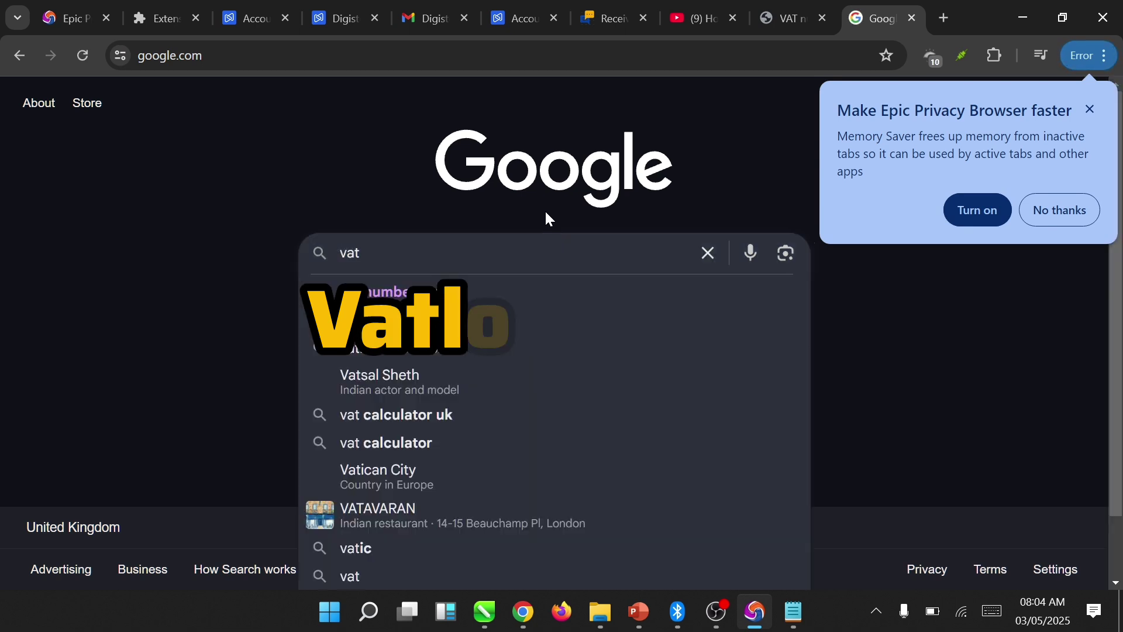
{"action": "type", "text": "look"}
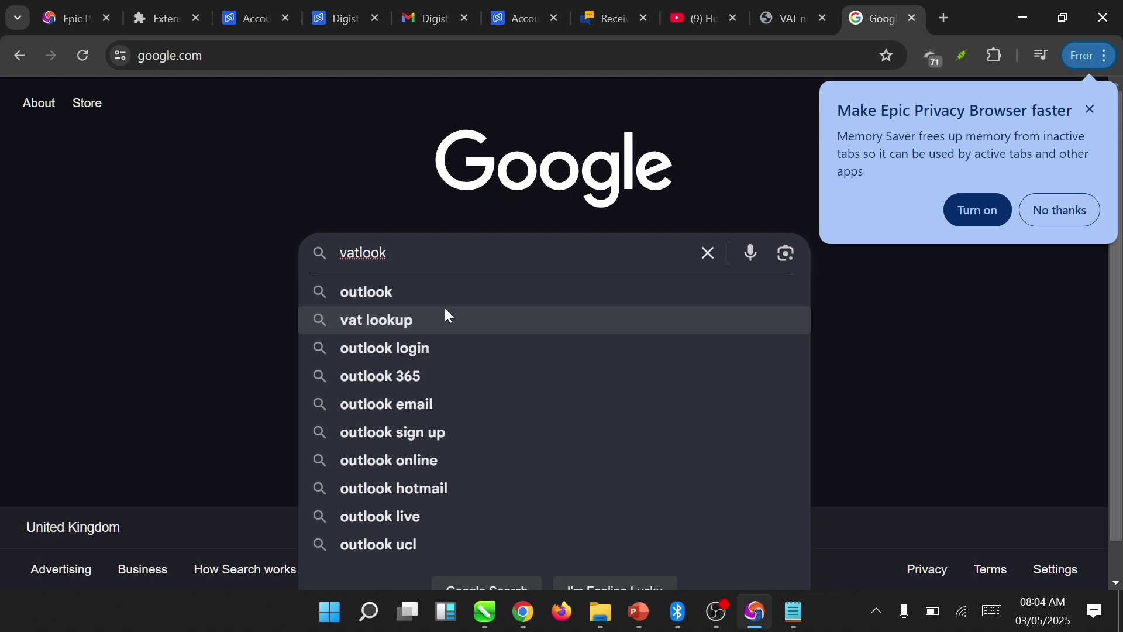
{"action": "type", "text": "u"}
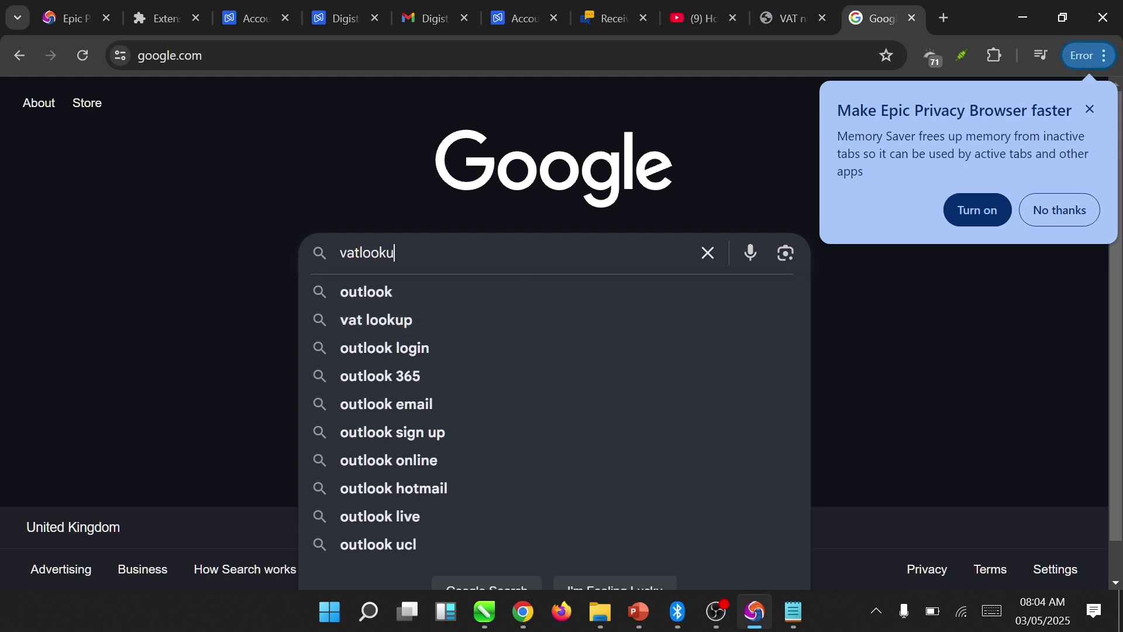
{"action": "type", "text": "p.co"}
{"action": "key", "text": "Return"}
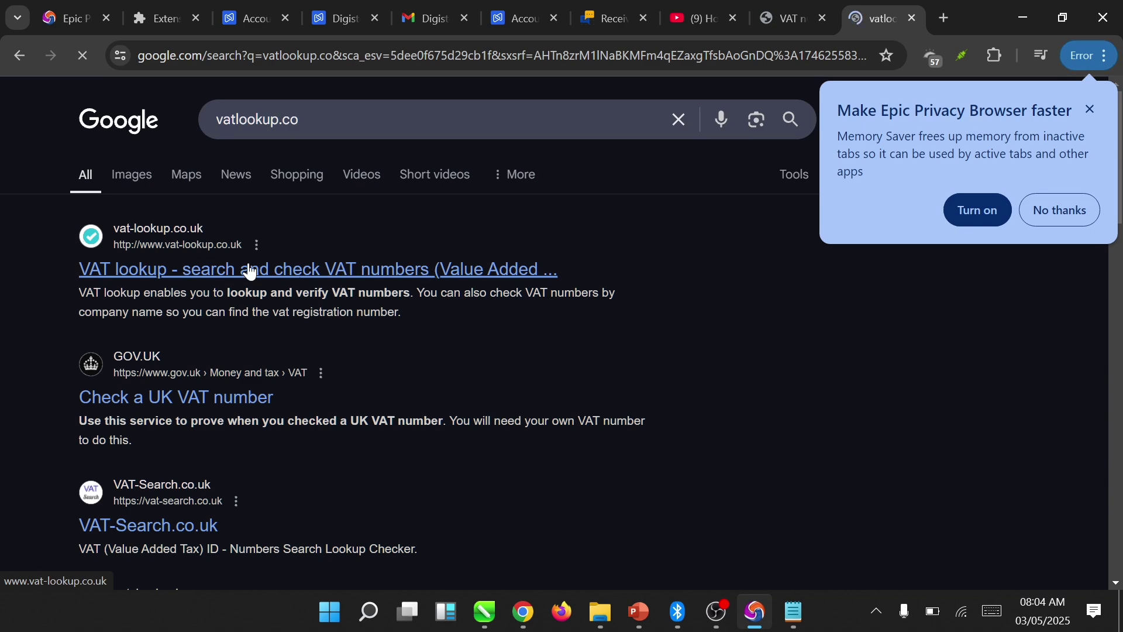
{"action": "left_click", "coordinate": [189, 241]}
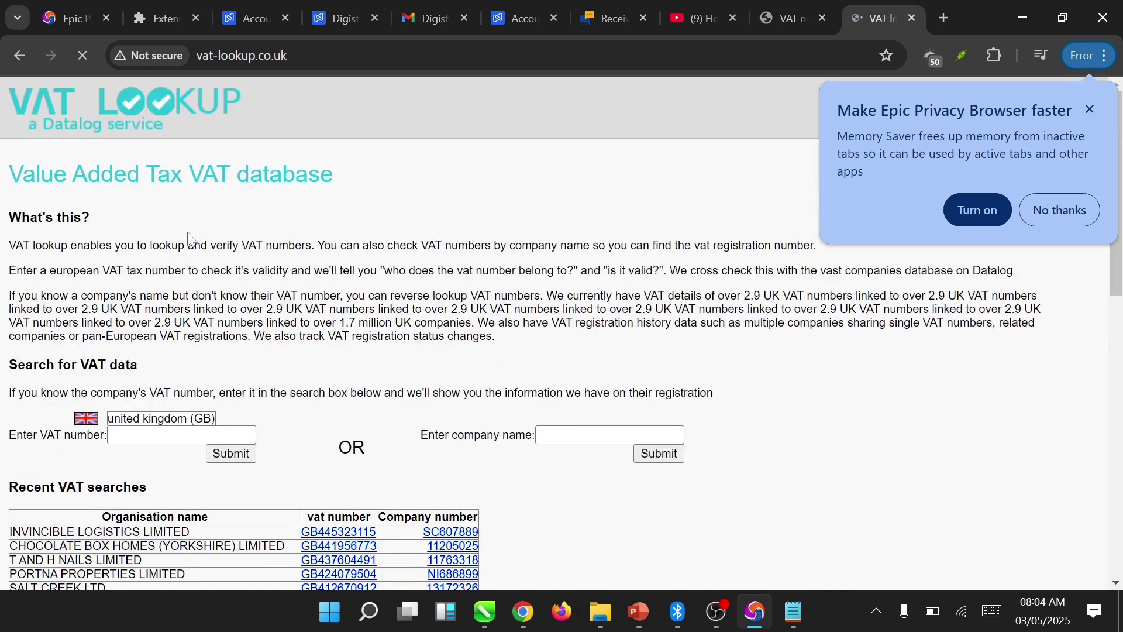
{"action": "scroll", "coordinate": [189, 241], "scroll_direction": "down", "scroll_amount": 7}
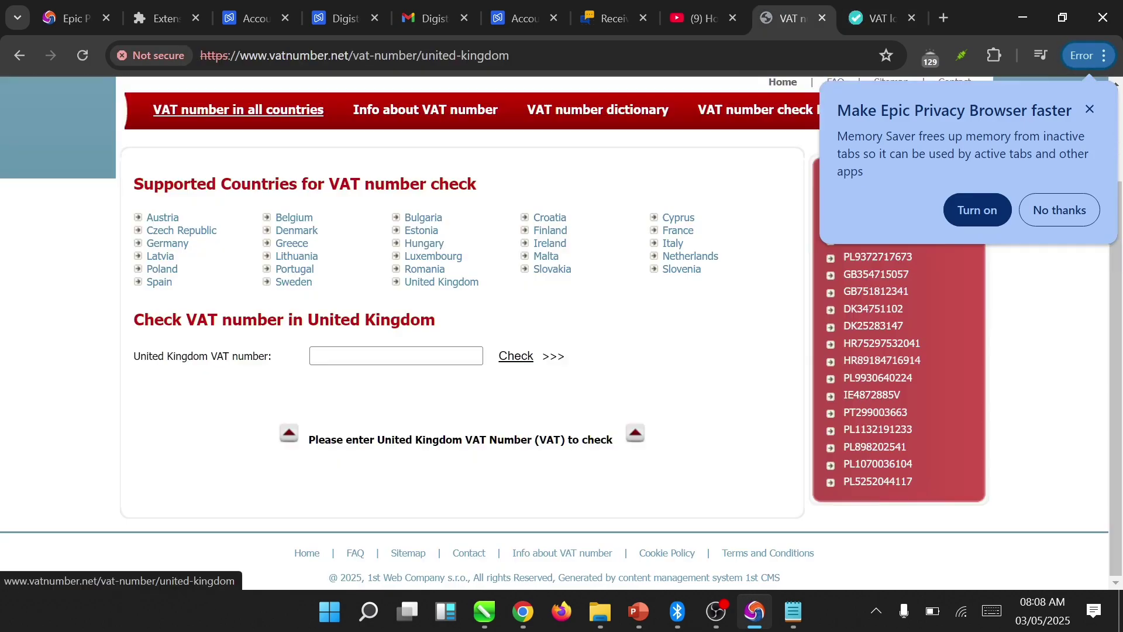
- Check the pasted VAT number in the United Kingdom field and copy the verified GB number
{"action": "left_click", "coordinate": [396, 356]}
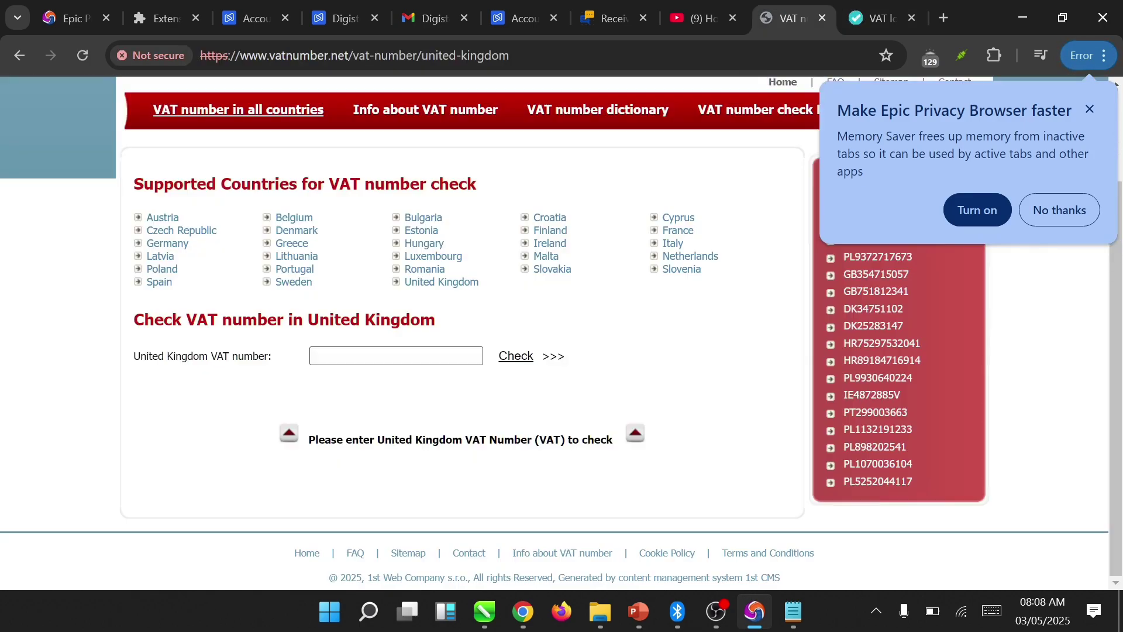
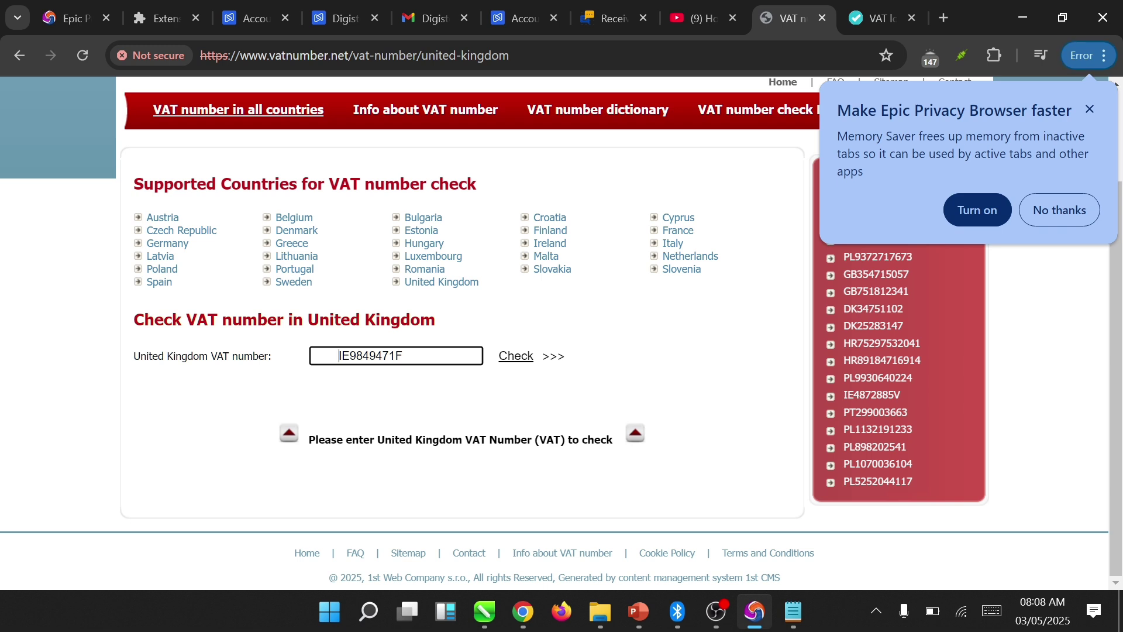
{"action": "key", "text": "Home"}
{"action": "key", "text": "Delete"}
{"action": "key", "text": "Delete"}
{"action": "key", "text": "Delete"}
{"action": "key", "text": "Delete"}
{"action": "key", "text": "Delete"}
{"action": "key", "text": "Delete"}
{"action": "key", "text": "Delete"}
{"action": "key", "text": "Delete"}
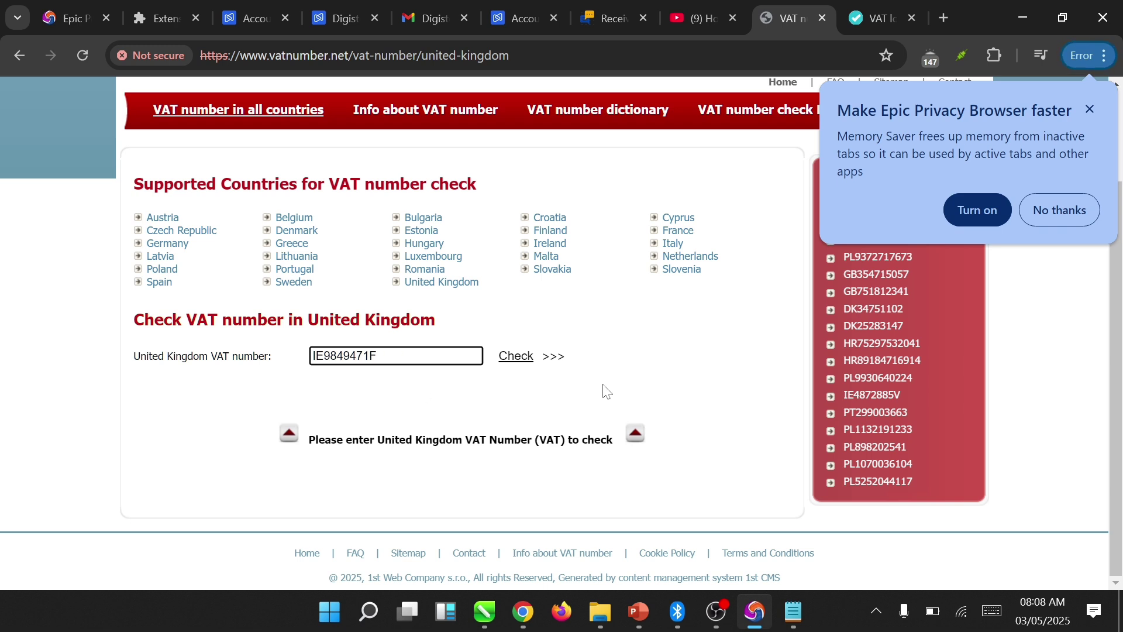
{"action": "left_click", "coordinate": [517, 357]}
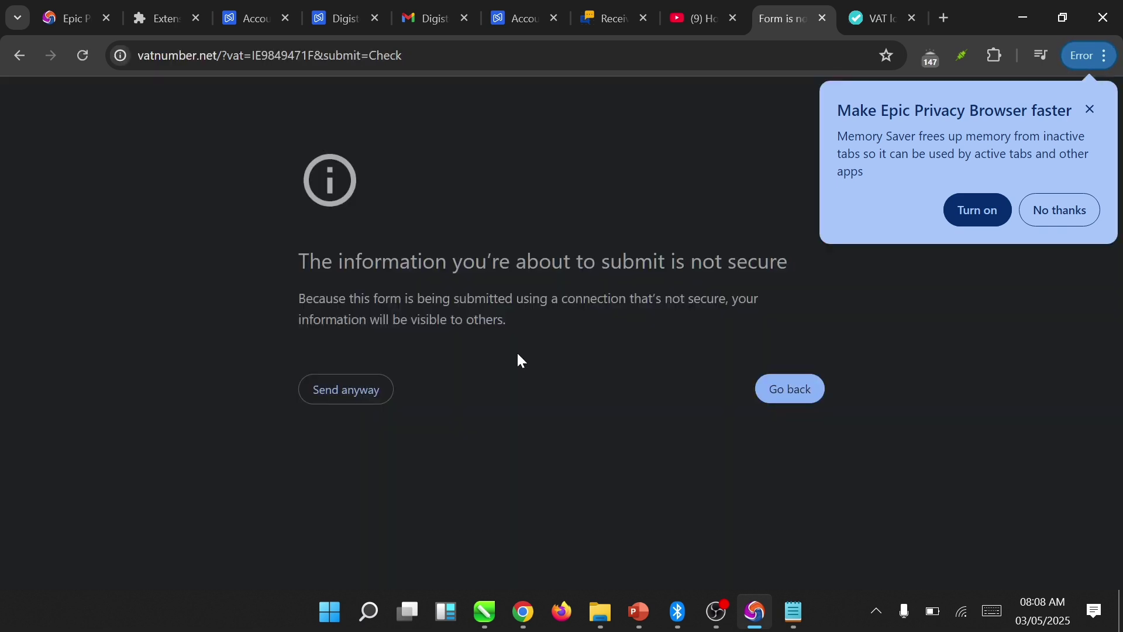
{"action": "left_click", "coordinate": [375, 384]}
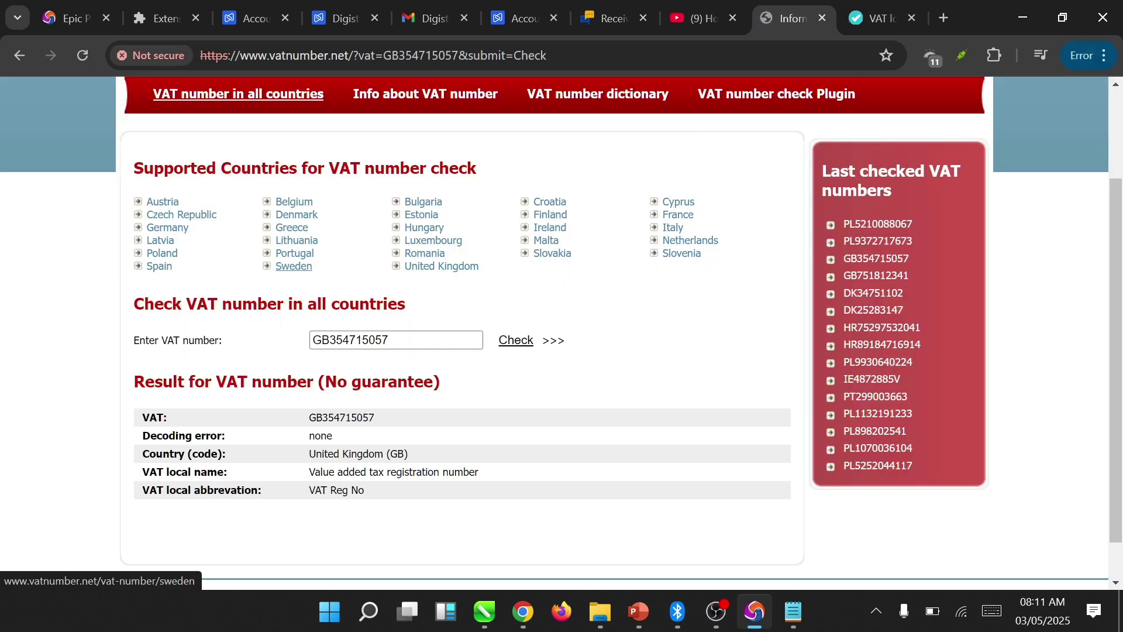
{"action": "double_click", "coordinate": [351, 340]}
{"action": "key", "text": "ctrl+c"}
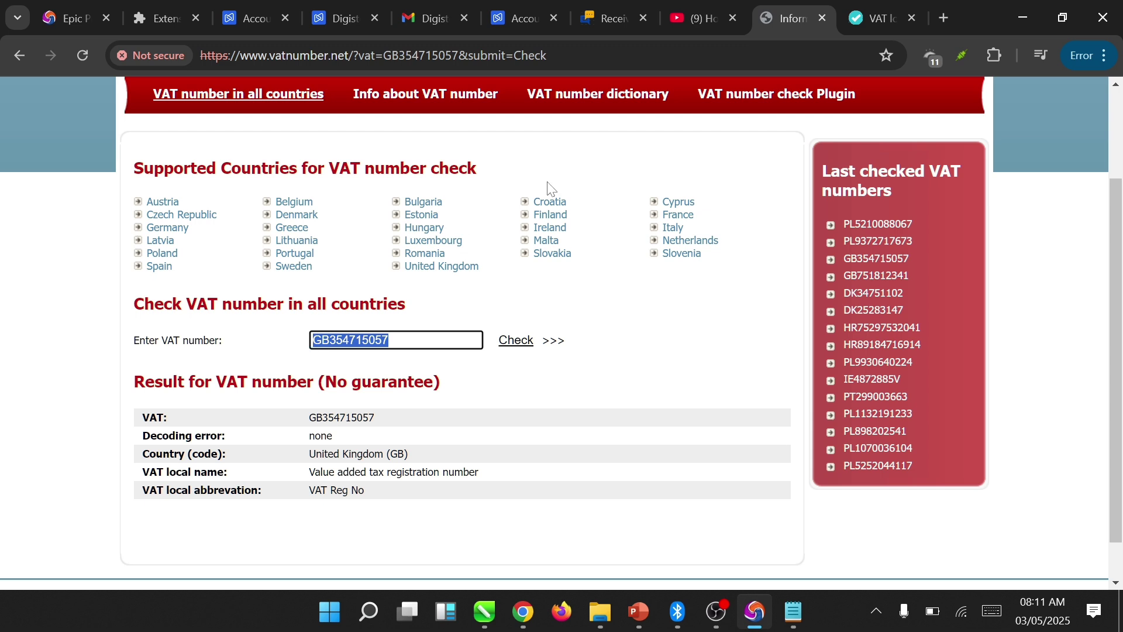
- Close the extra Digistore24 tab and paste the GB VAT number into Tax number/VAT ID
{"action": "left_click", "coordinate": [509, 16]}
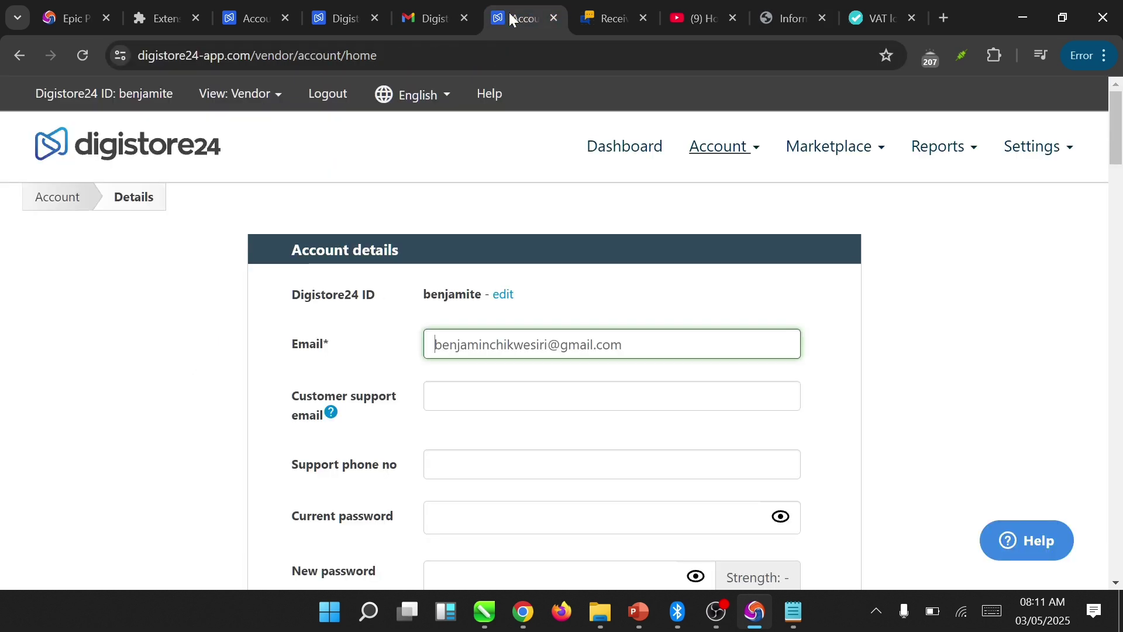
{"action": "left_click", "coordinate": [346, 25]}
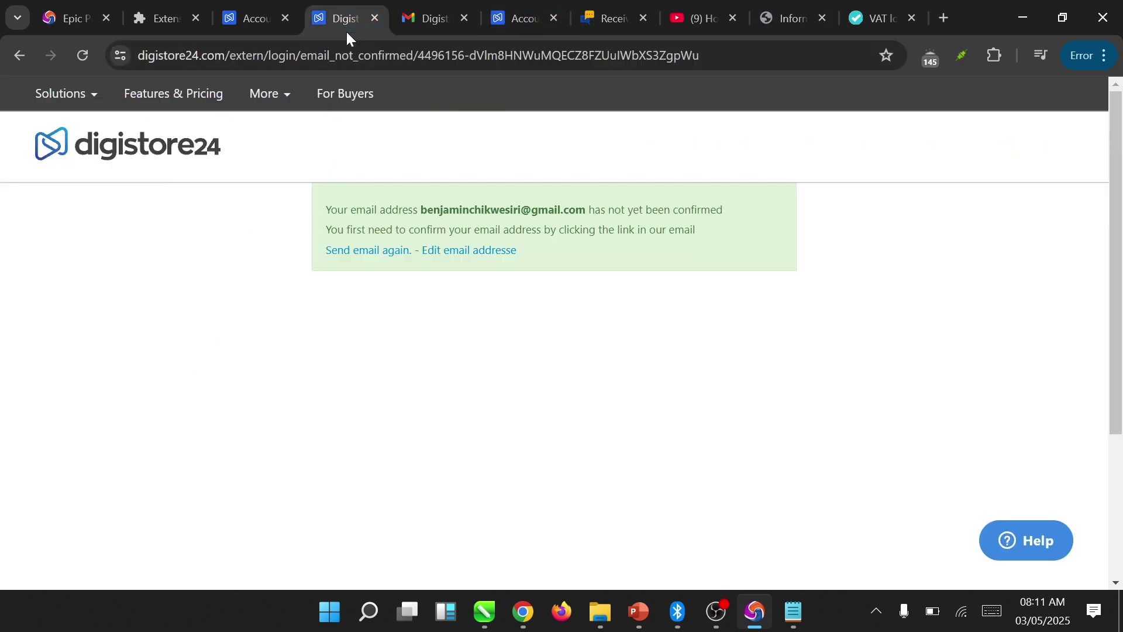
{"action": "left_click", "coordinate": [374, 21]}
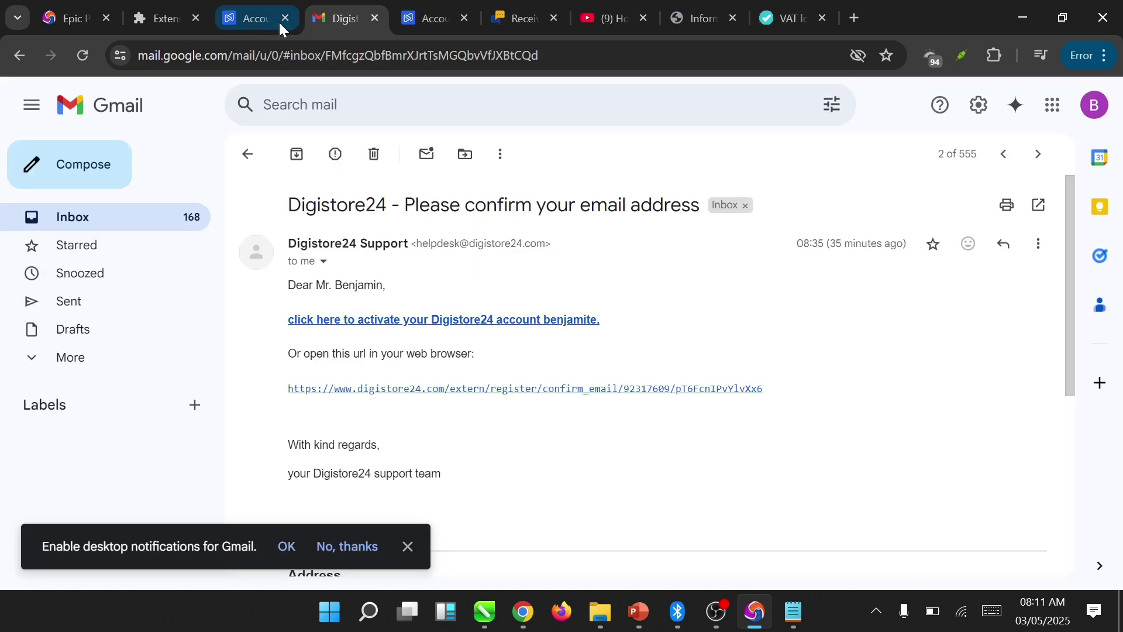
{"action": "left_click", "coordinate": [266, 17]}
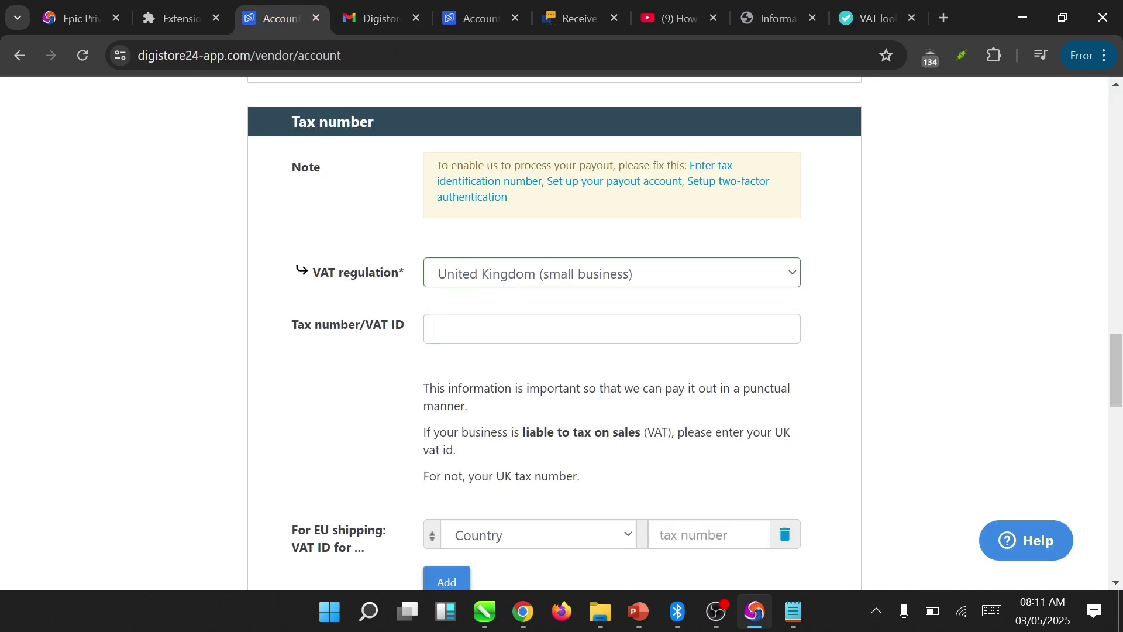
{"action": "key", "text": "ctrl+v"}
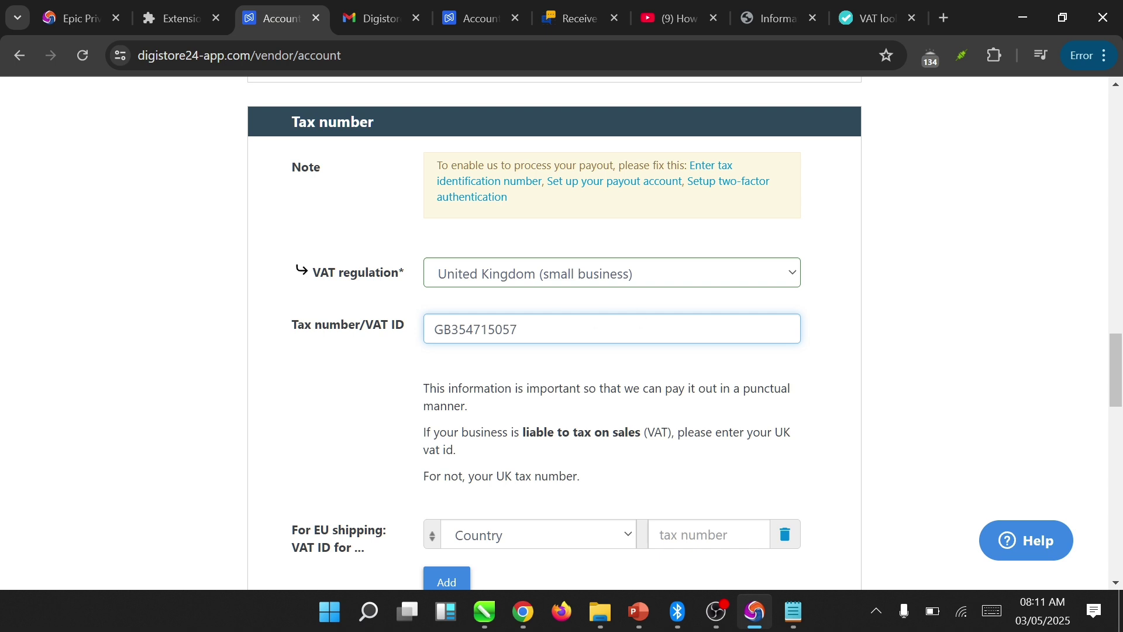
{"action": "left_click", "coordinate": [898, 311]}
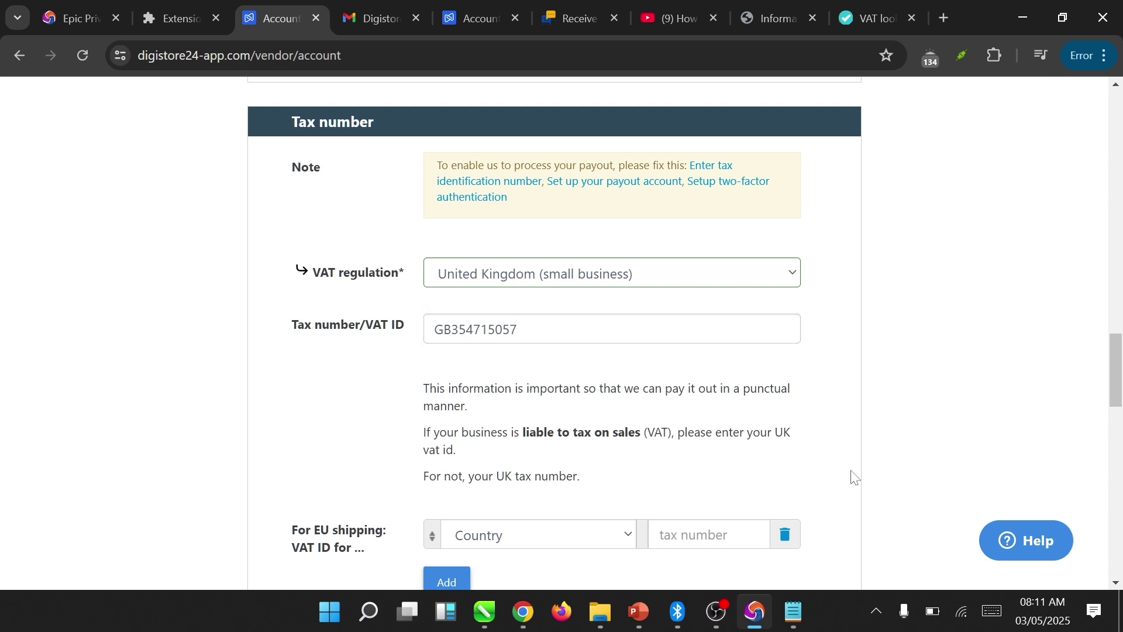
{"action": "left_click_drag", "start_coordinate": [1118, 367], "coordinate": [1052, 513]}
- Save the account details with the UK VAT number
{"action": "left_click", "coordinate": [501, 507]}
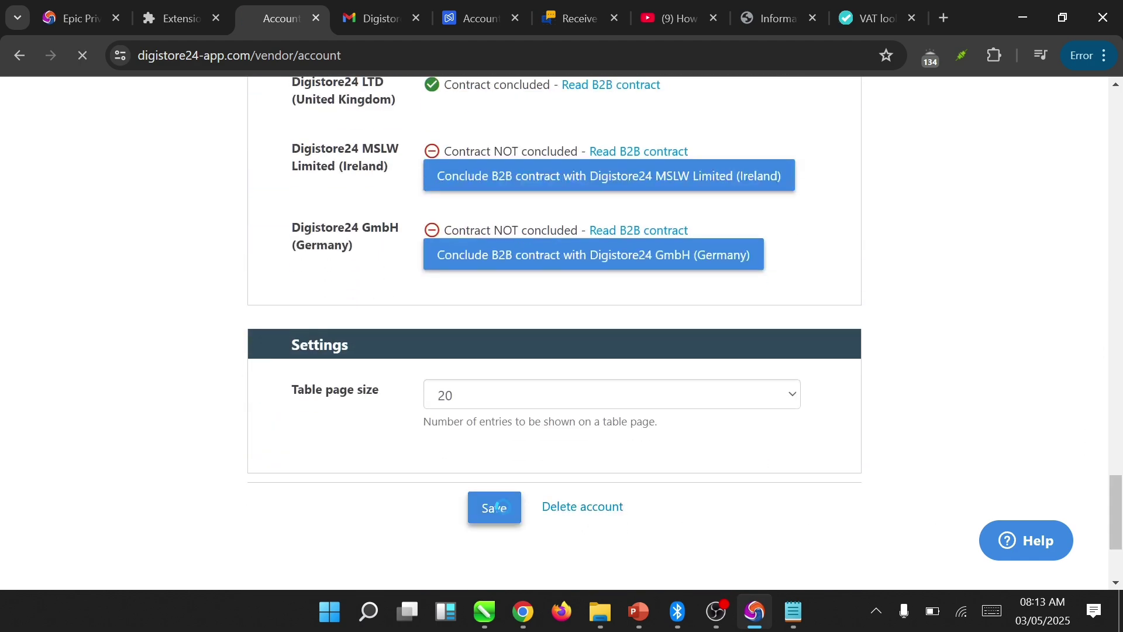
{"action": "scroll", "coordinate": [1094, 316], "scroll_direction": "up", "scroll_amount": 15}
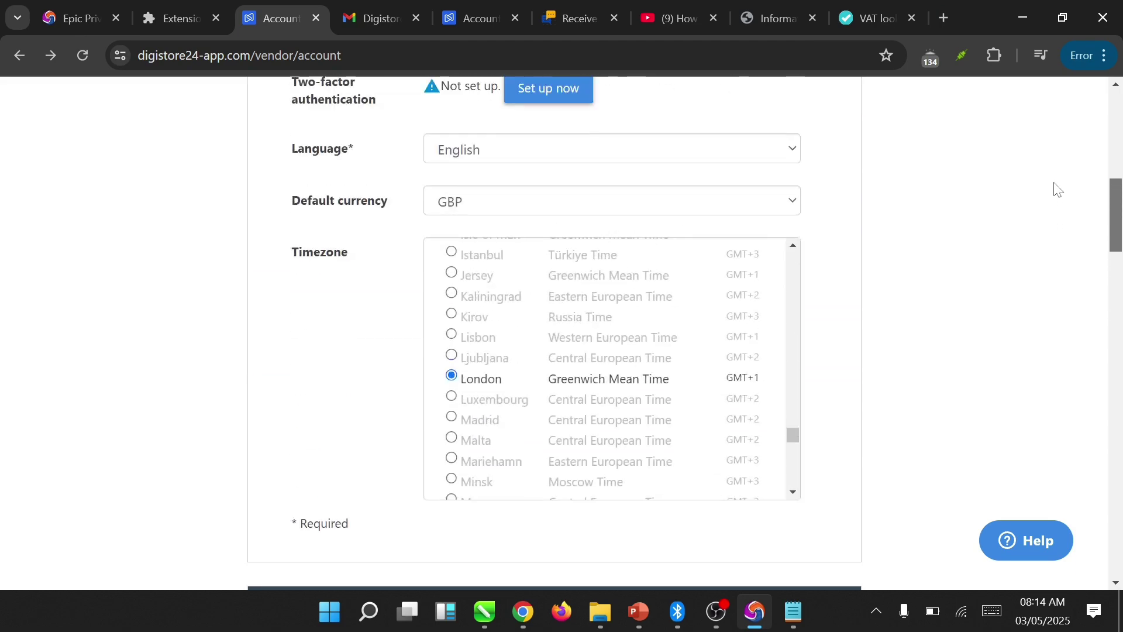
{"action": "scroll", "coordinate": [1058, 189], "scroll_direction": "up", "scroll_amount": 10}
{"action": "scroll", "coordinate": [1057, 113], "scroll_direction": "down", "scroll_amount": 2}
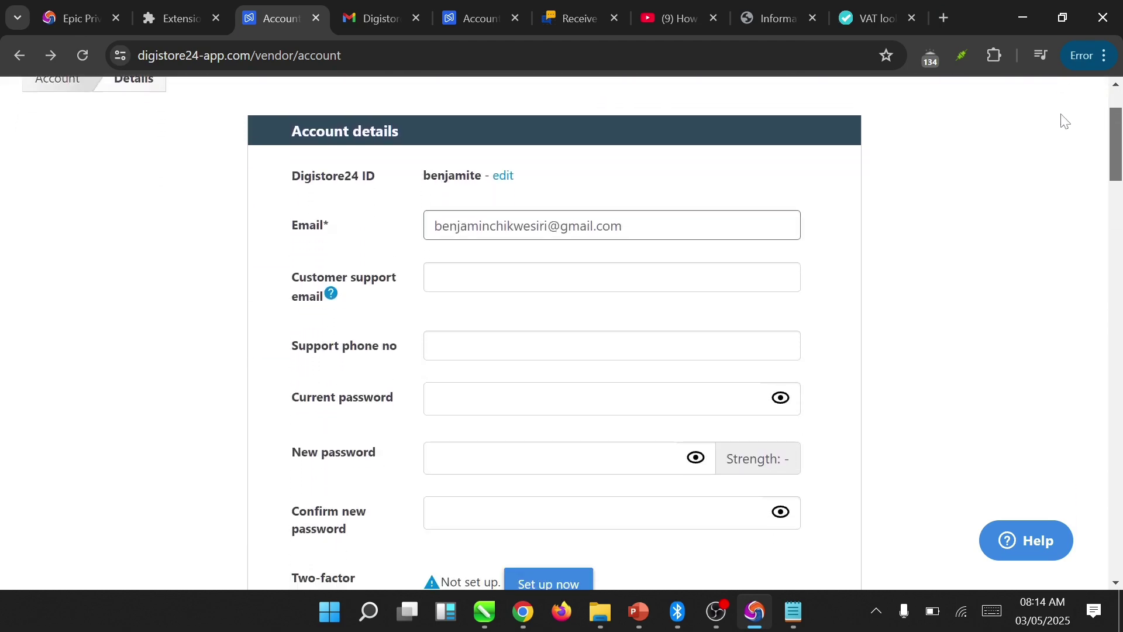
{"action": "scroll", "coordinate": [1068, 125], "scroll_direction": "down", "scroll_amount": 2}
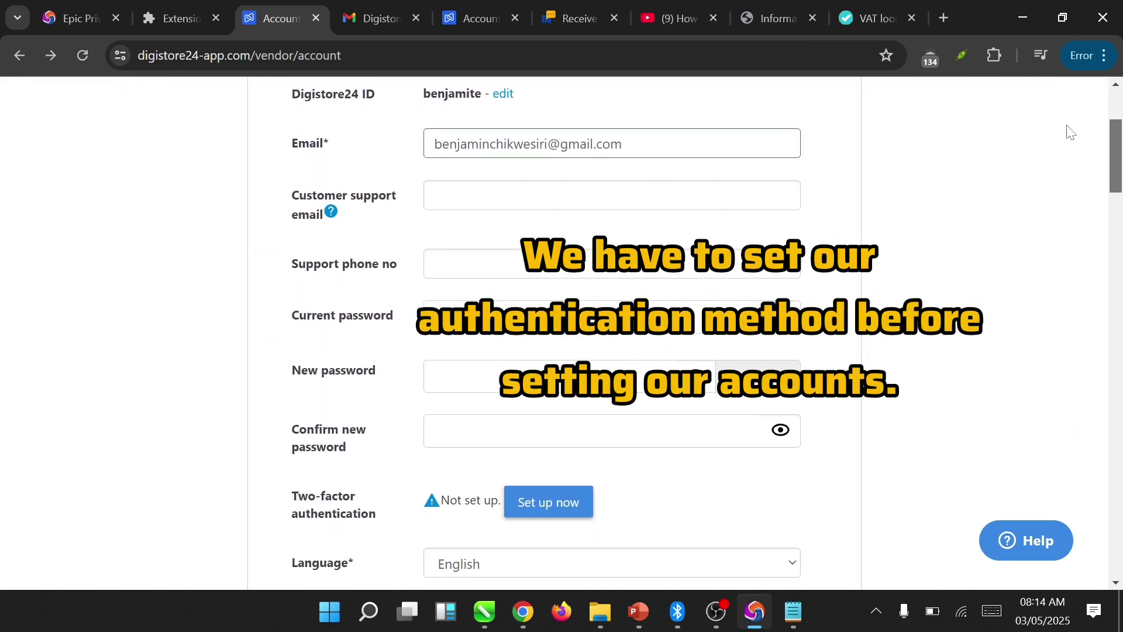
- Set up primary two-factor authentication using an authenticator app
{"action": "left_click", "coordinate": [536, 513]}
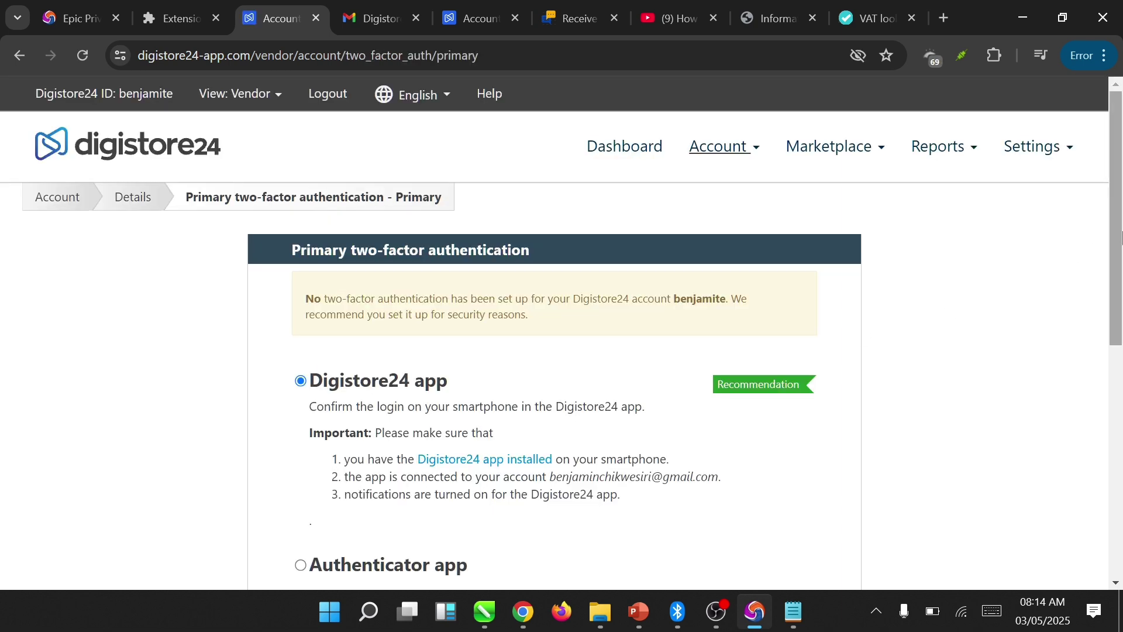
{"action": "scroll", "coordinate": [1098, 326], "scroll_direction": "down", "scroll_amount": 3}
{"action": "scroll", "coordinate": [1098, 326], "scroll_direction": "down", "scroll_amount": 1}
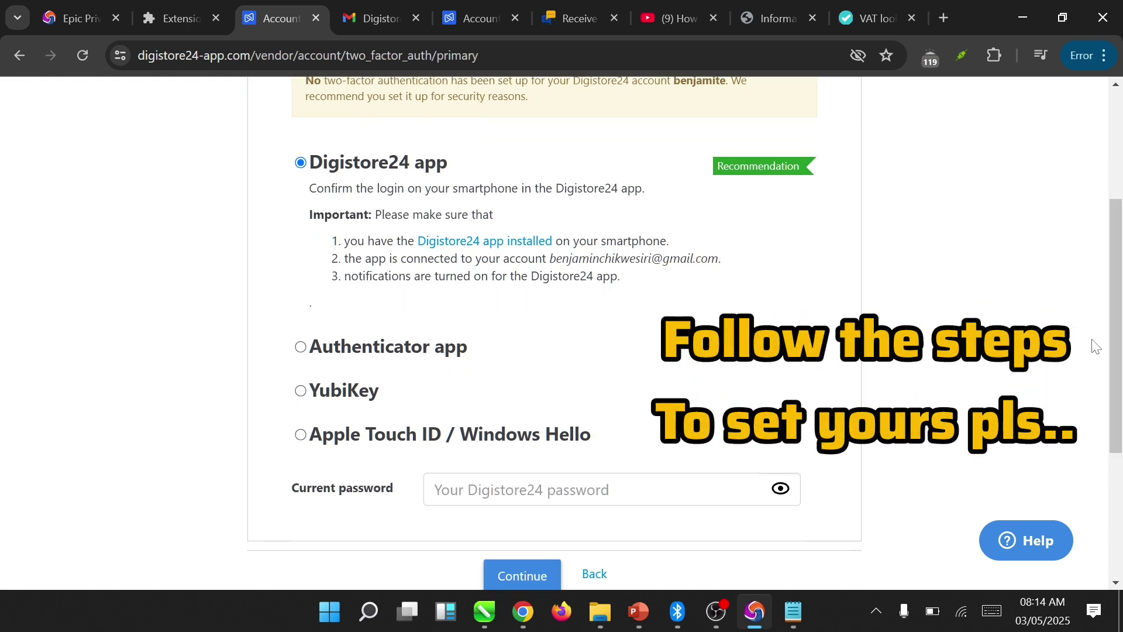
{"action": "left_click", "coordinate": [422, 353]}
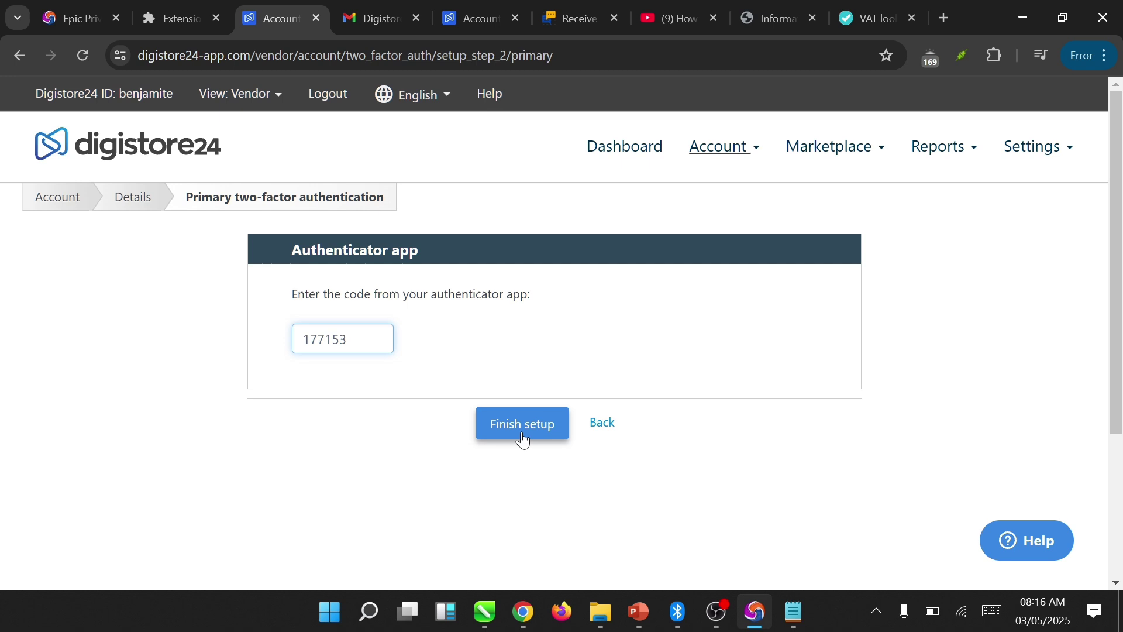
{"action": "left_click", "coordinate": [522, 431]}
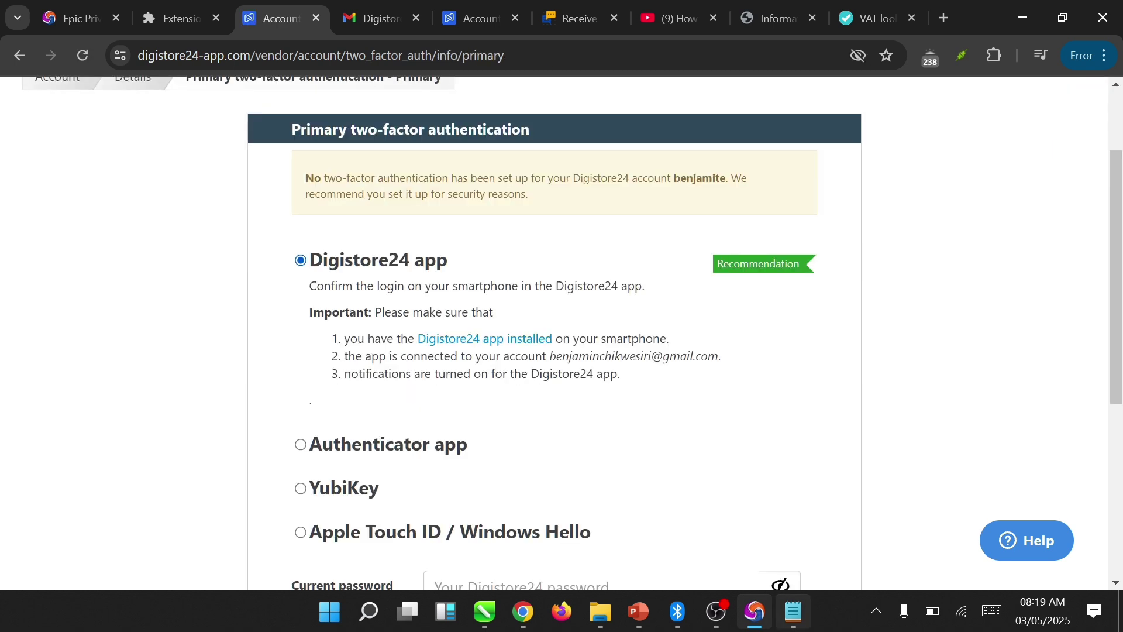
{"action": "scroll", "coordinate": [562, 328], "scroll_direction": "down", "scroll_amount": 2}
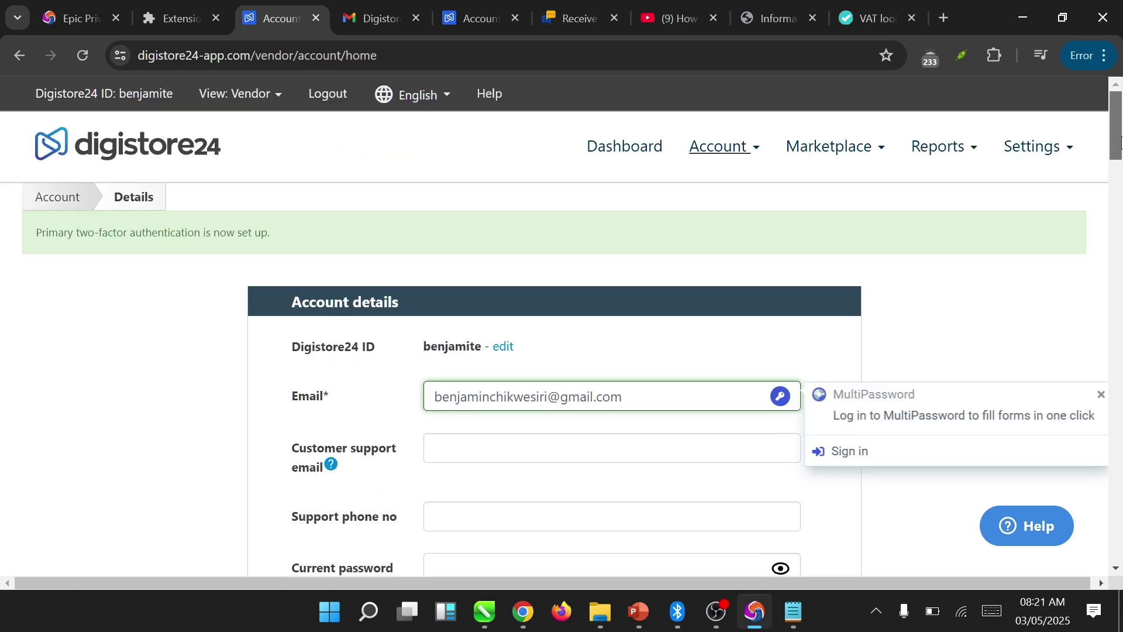
- Reselect United Kingdom (small business) as VAT regulation and return to the vatnumber.net result
{"action": "left_click_drag", "start_coordinate": [1121, 140], "coordinate": [1088, 371]}
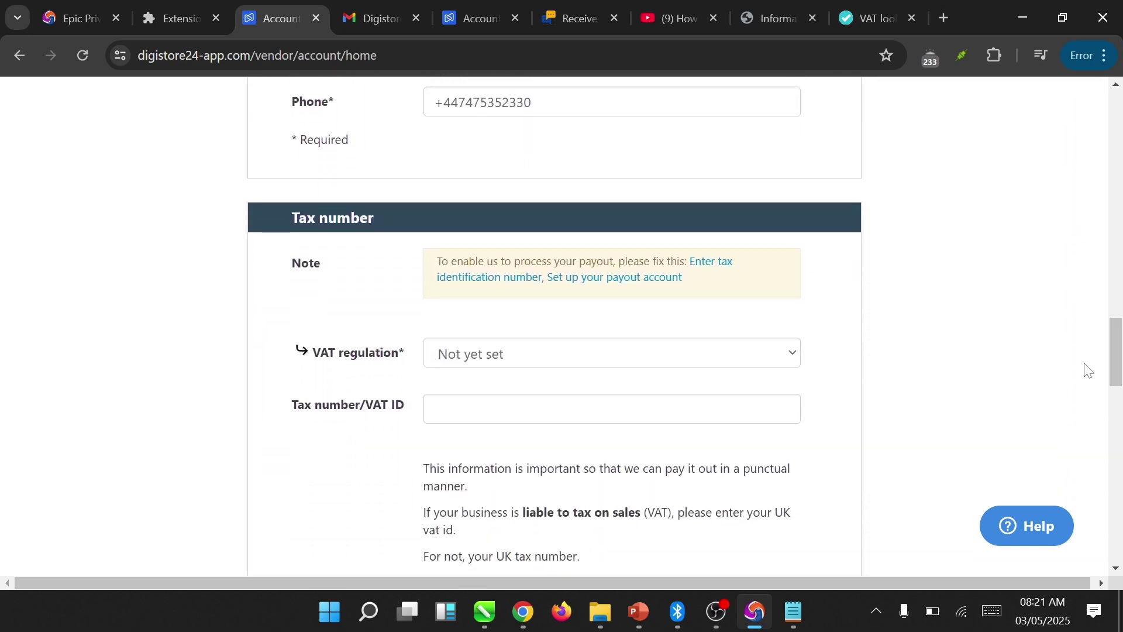
{"action": "left_click", "coordinate": [757, 354]}
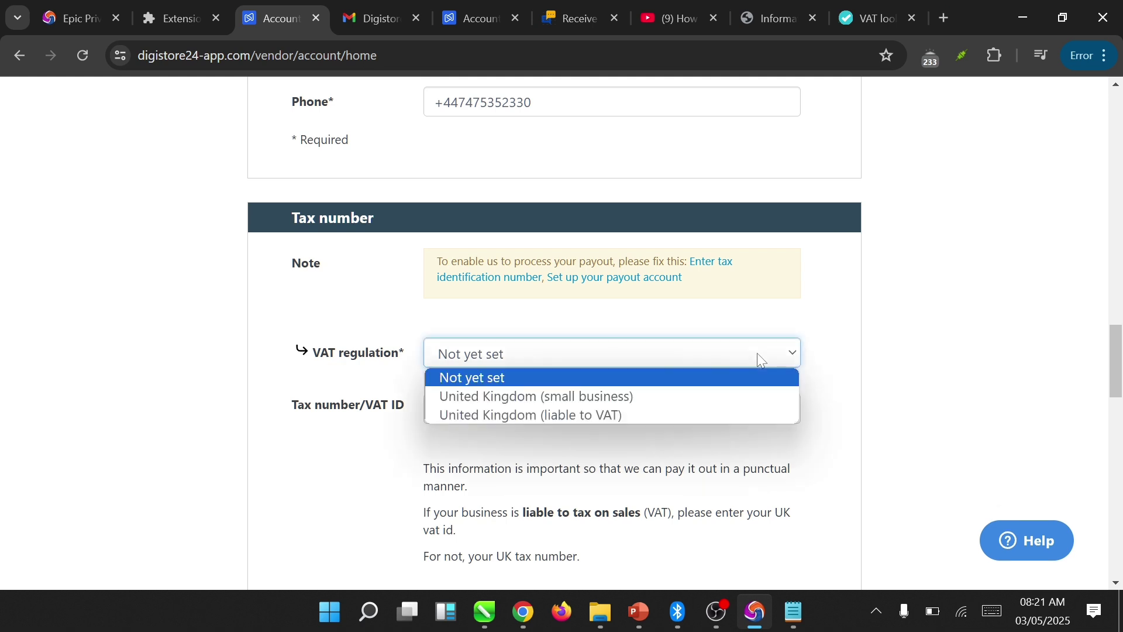
{"action": "left_click", "coordinate": [733, 397]}
{"action": "left_click", "coordinate": [733, 403]}
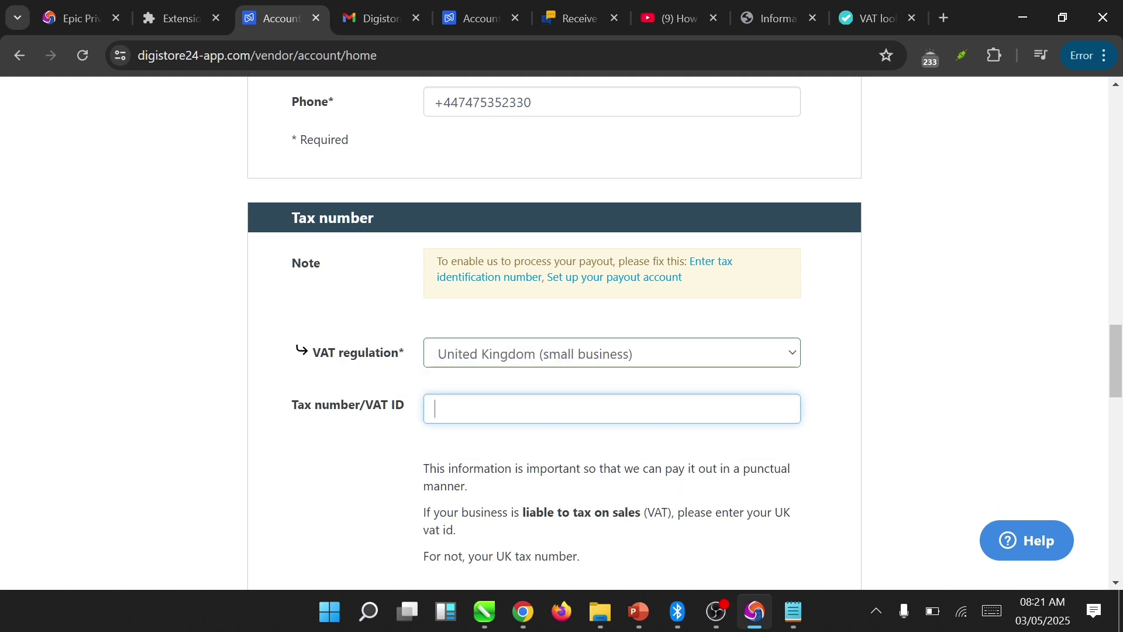
{"action": "left_click", "coordinate": [770, 7]}
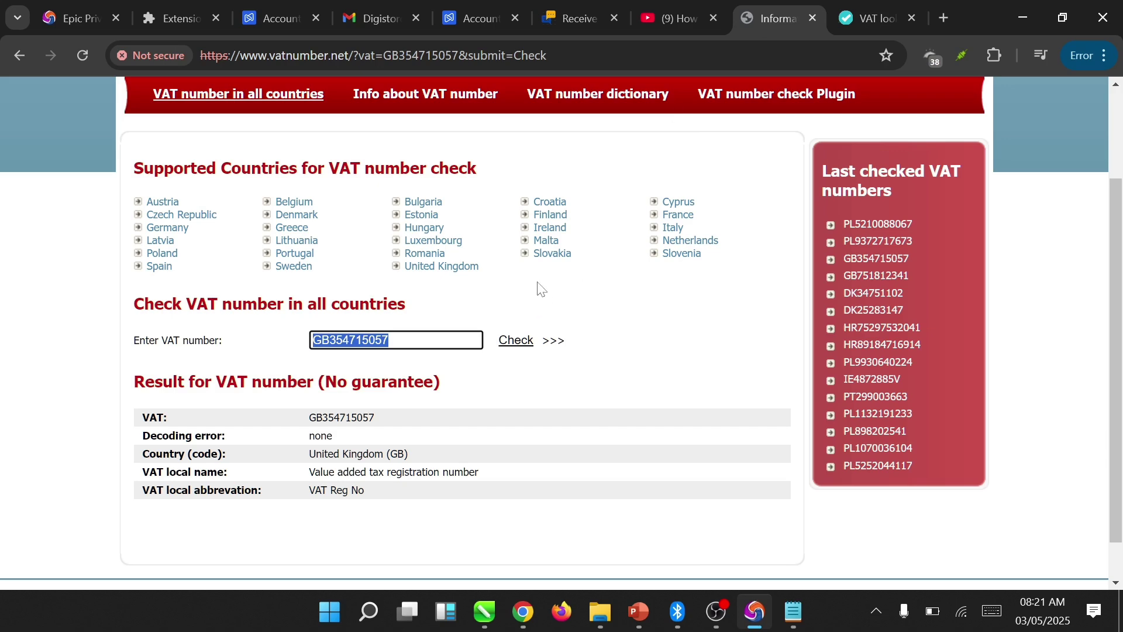
- Paste the verified GB VAT number into Digistore24's Tax number/VAT ID field
{"action": "left_click", "coordinate": [871, 20]}
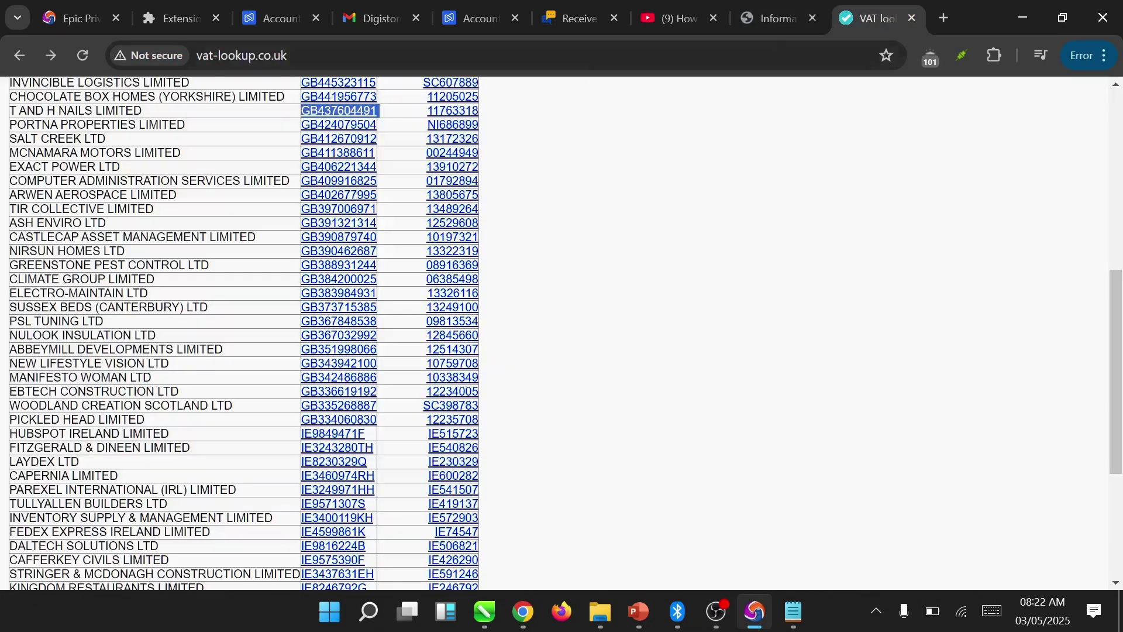
{"action": "left_click", "coordinate": [278, 19]}
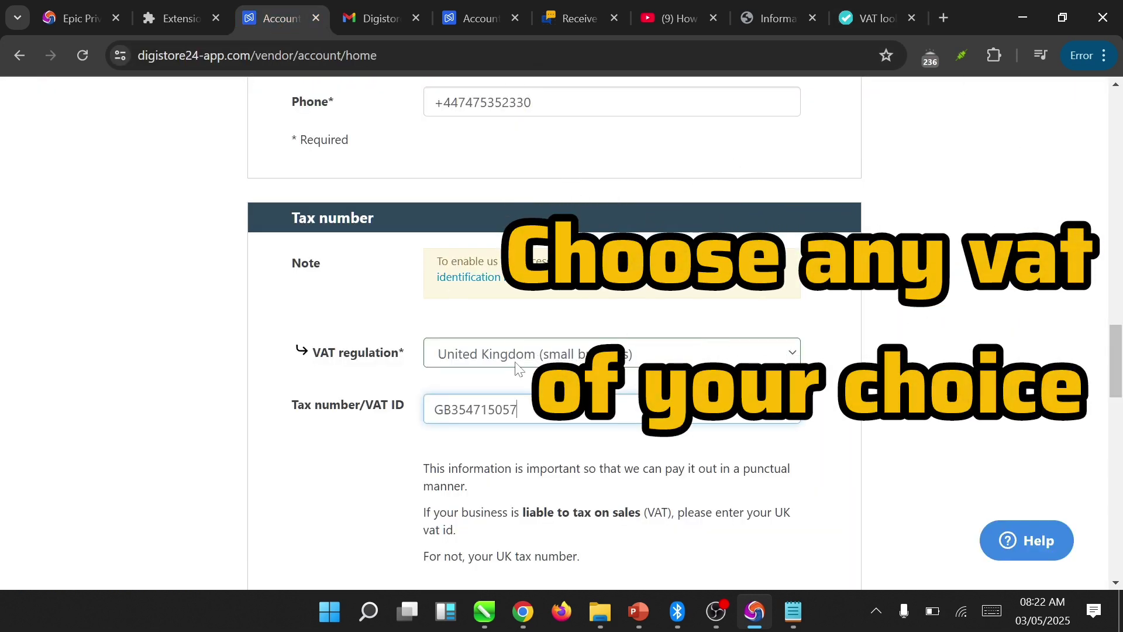
{"action": "left_click_drag", "start_coordinate": [1121, 356], "coordinate": [1073, 388]}
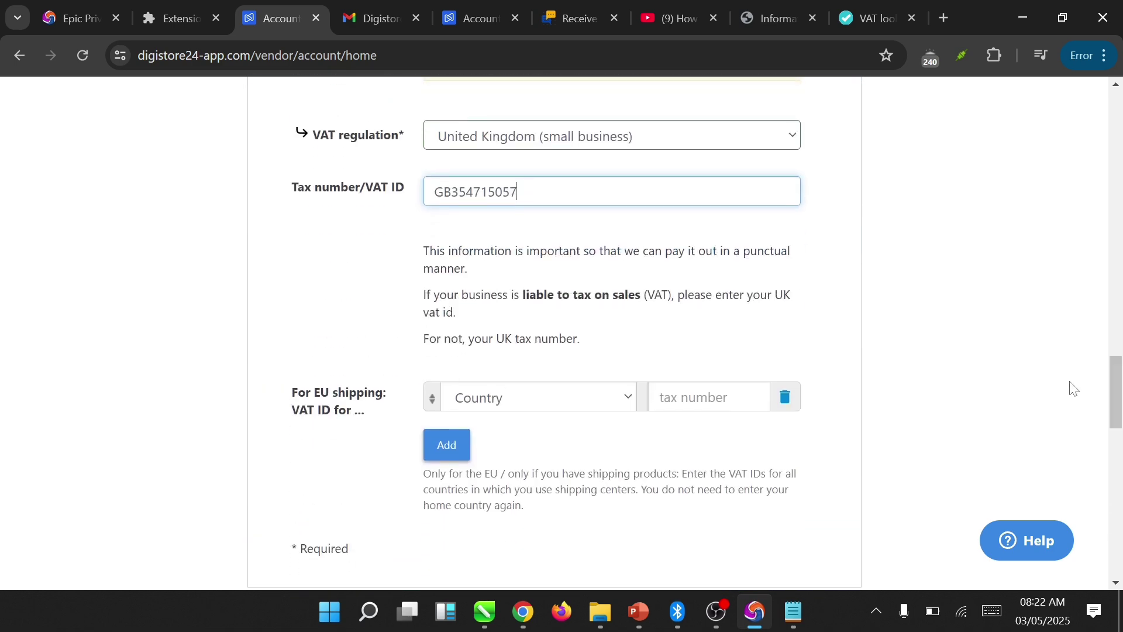
- Remove all EU shipping VAT ID rows and save the account details
{"action": "left_click", "coordinate": [455, 452]}
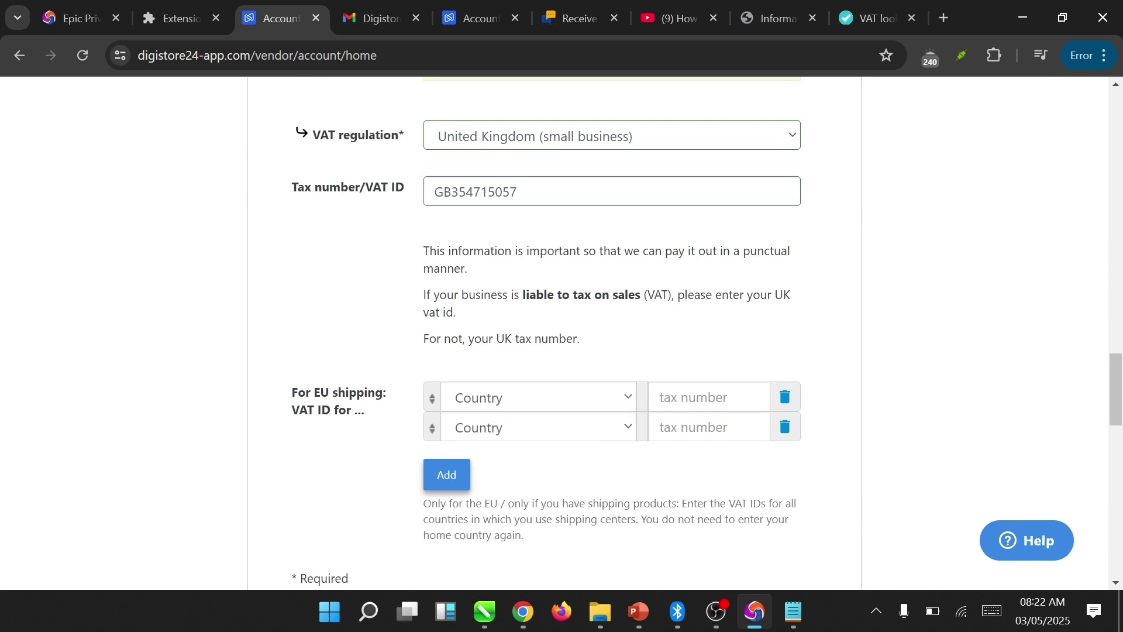
{"action": "left_click", "coordinate": [782, 403]}
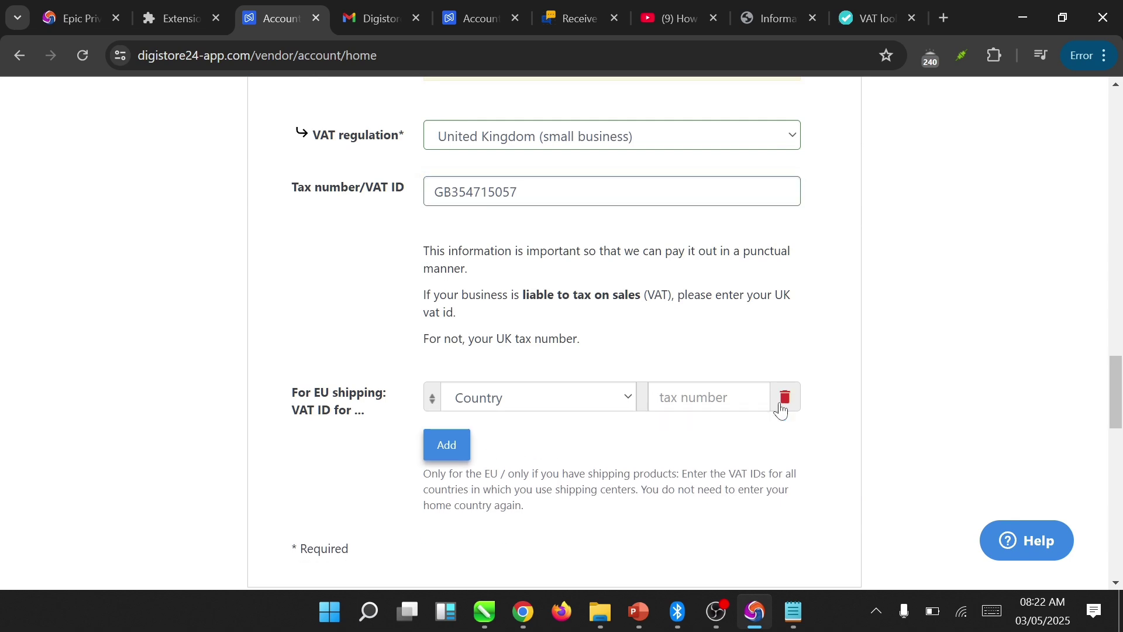
{"action": "left_click", "coordinate": [782, 404]}
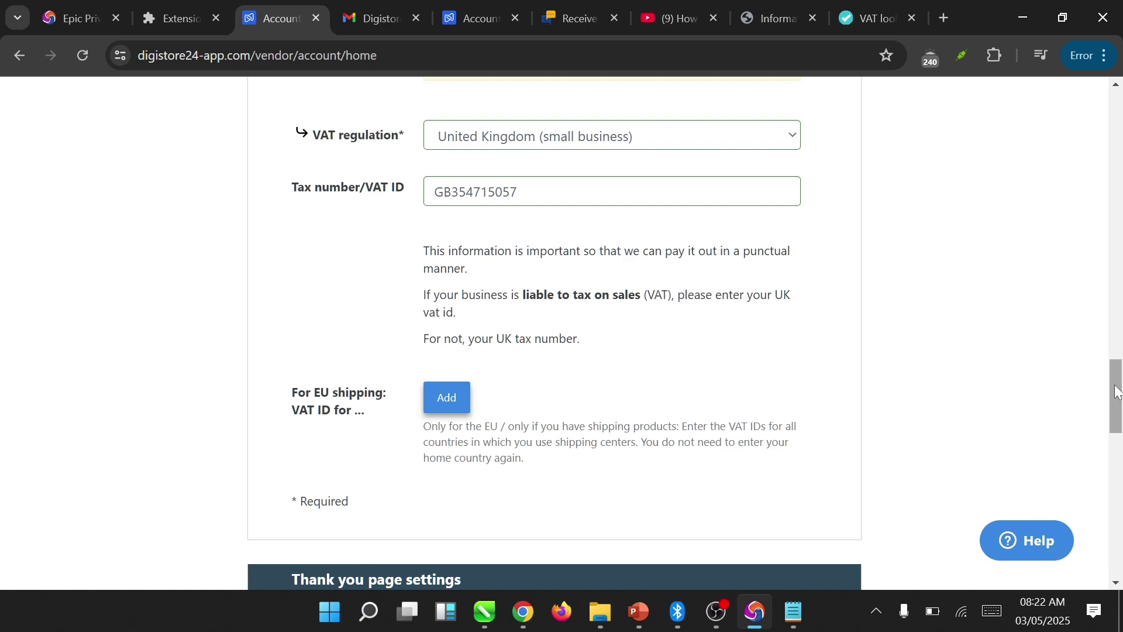
{"action": "left_click_drag", "start_coordinate": [1113, 391], "coordinate": [1097, 521]}
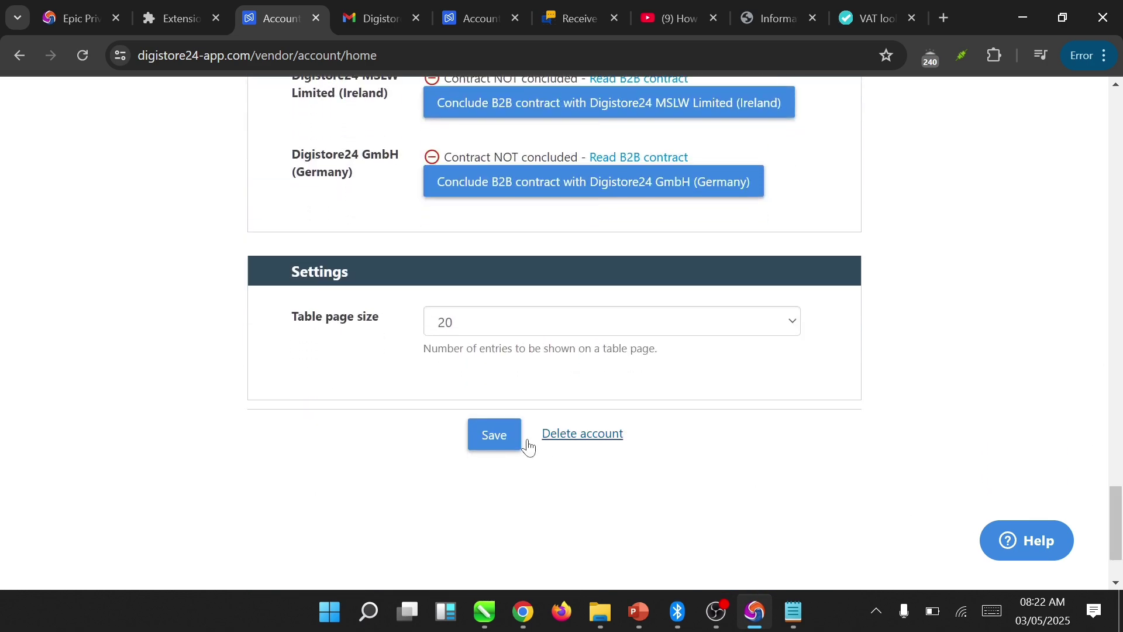
{"action": "left_click_drag", "start_coordinate": [526, 440], "coordinate": [491, 546]}
{"action": "left_click", "coordinate": [493, 435]}
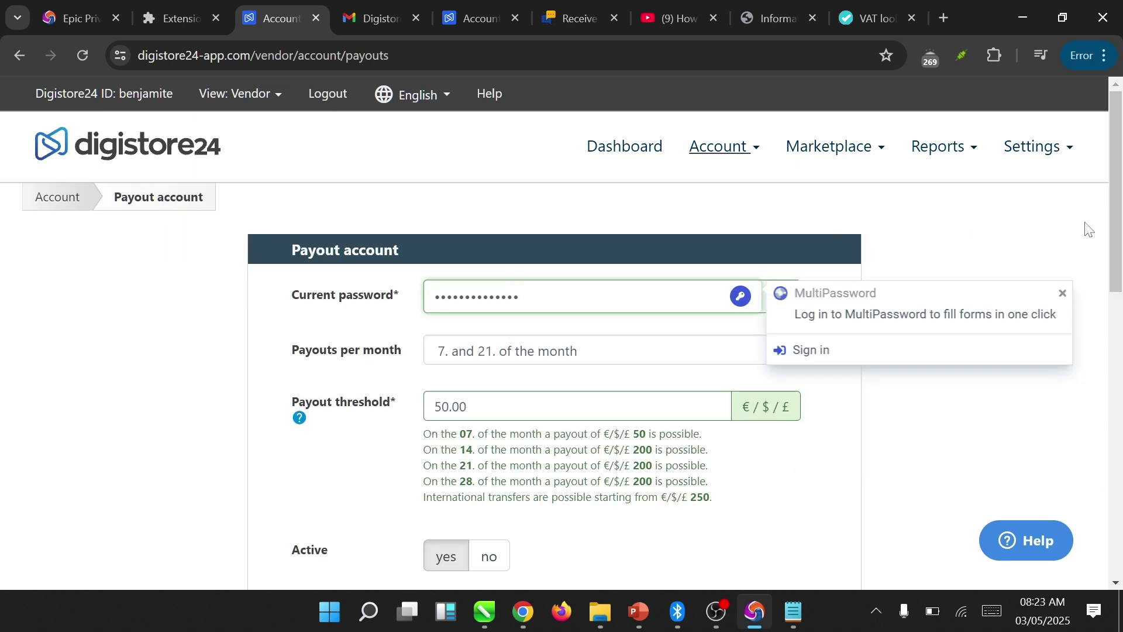
- Schedule payouts for the 7., 14., 21. and 28. of the month
{"action": "left_click_drag", "start_coordinate": [1121, 209], "coordinate": [1120, 223]}
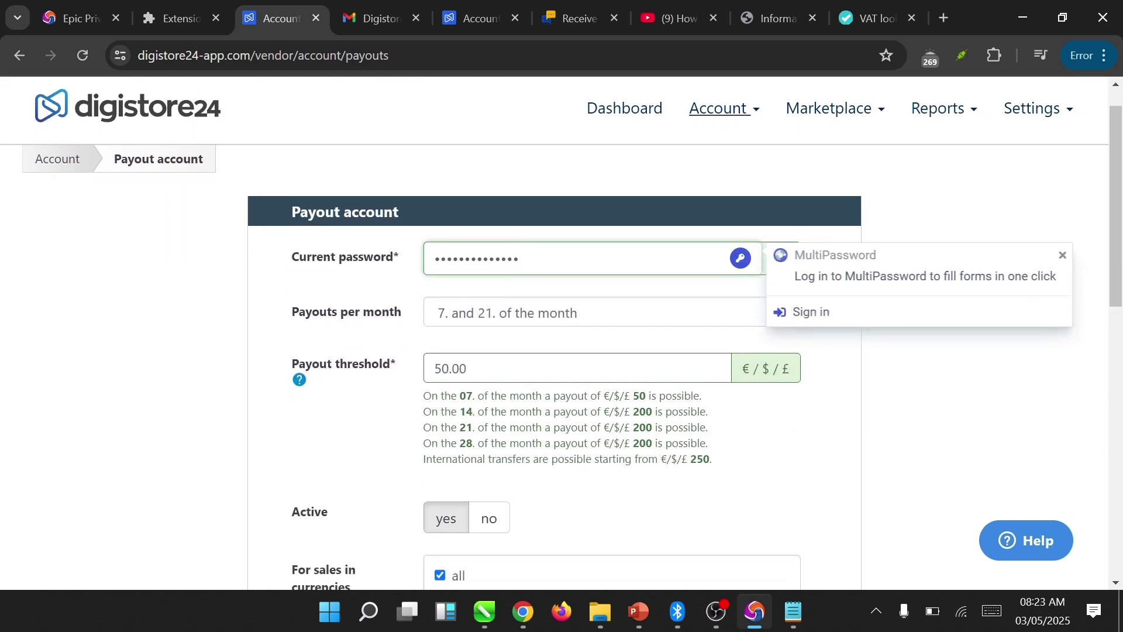
{"action": "left_click", "coordinate": [654, 311]}
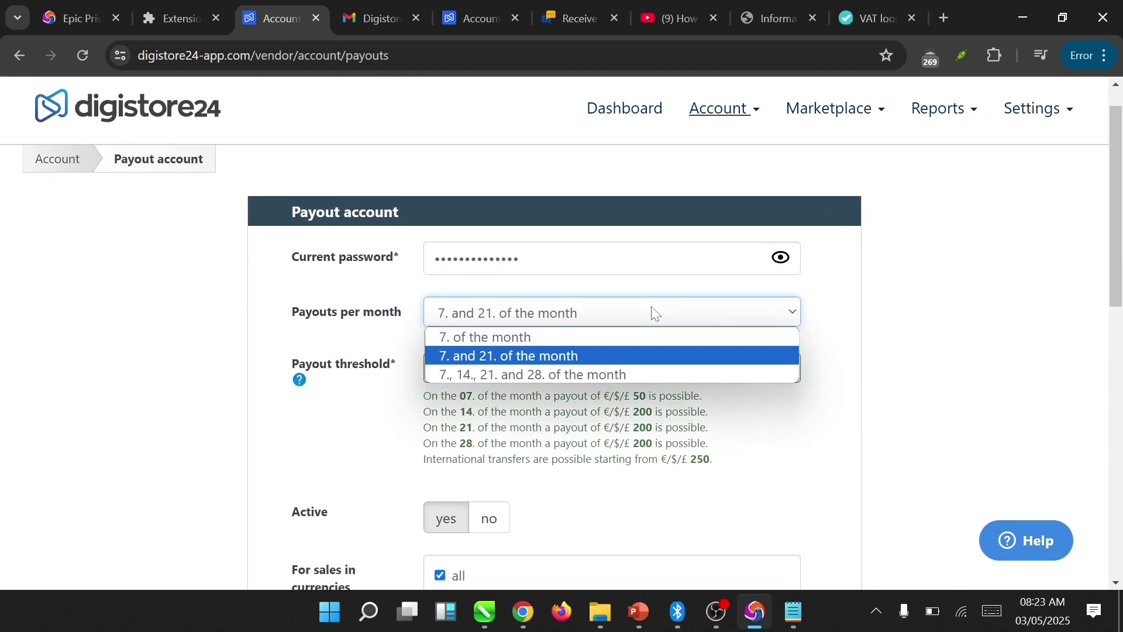
{"action": "left_click", "coordinate": [602, 374]}
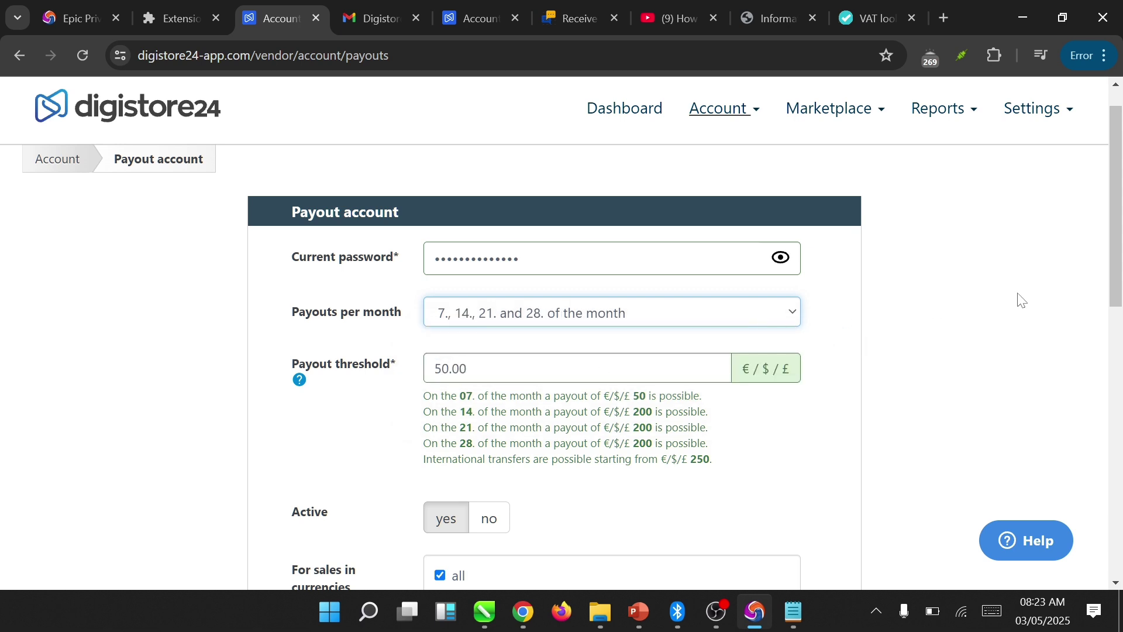
{"action": "left_click", "coordinate": [771, 324]}
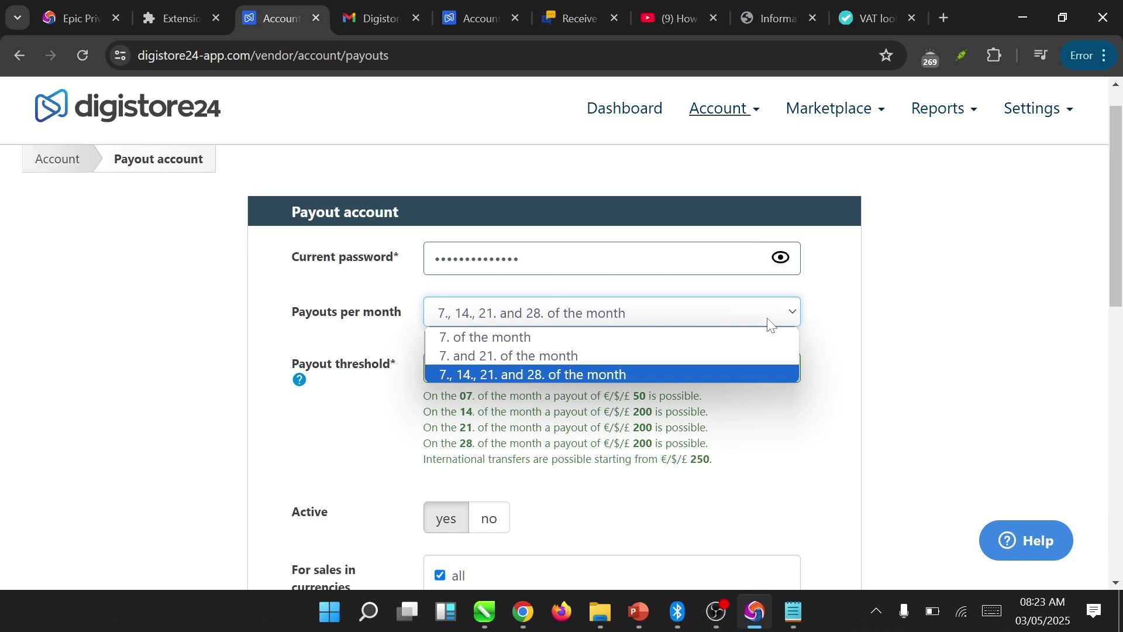
{"action": "left_click", "coordinate": [640, 373]}
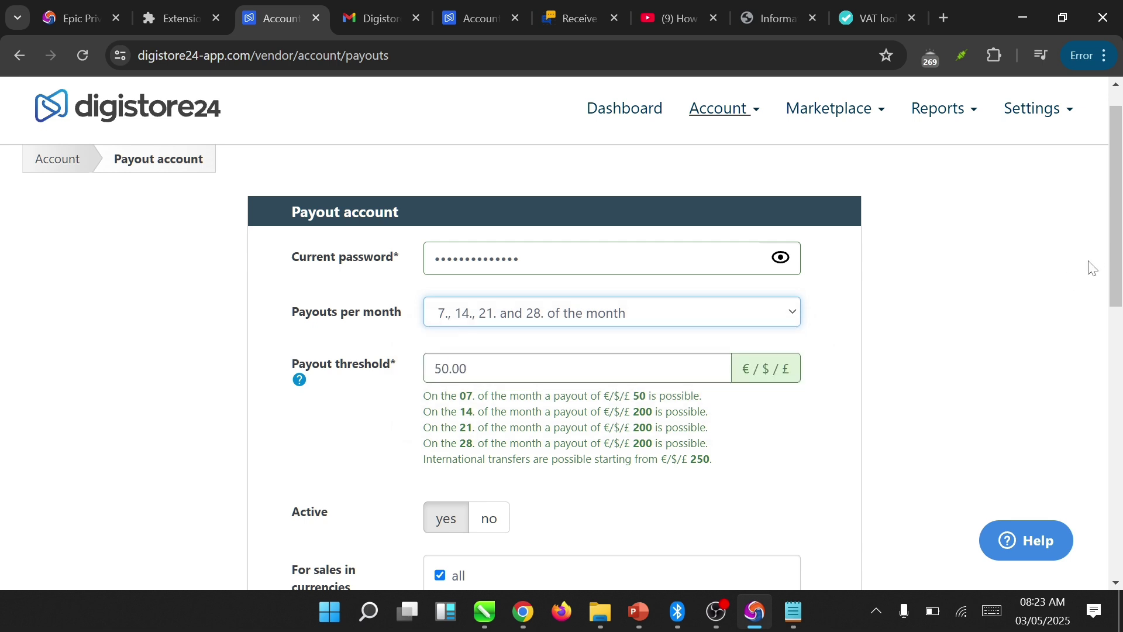
{"action": "left_click_drag", "start_coordinate": [1116, 265], "coordinate": [1102, 380]}
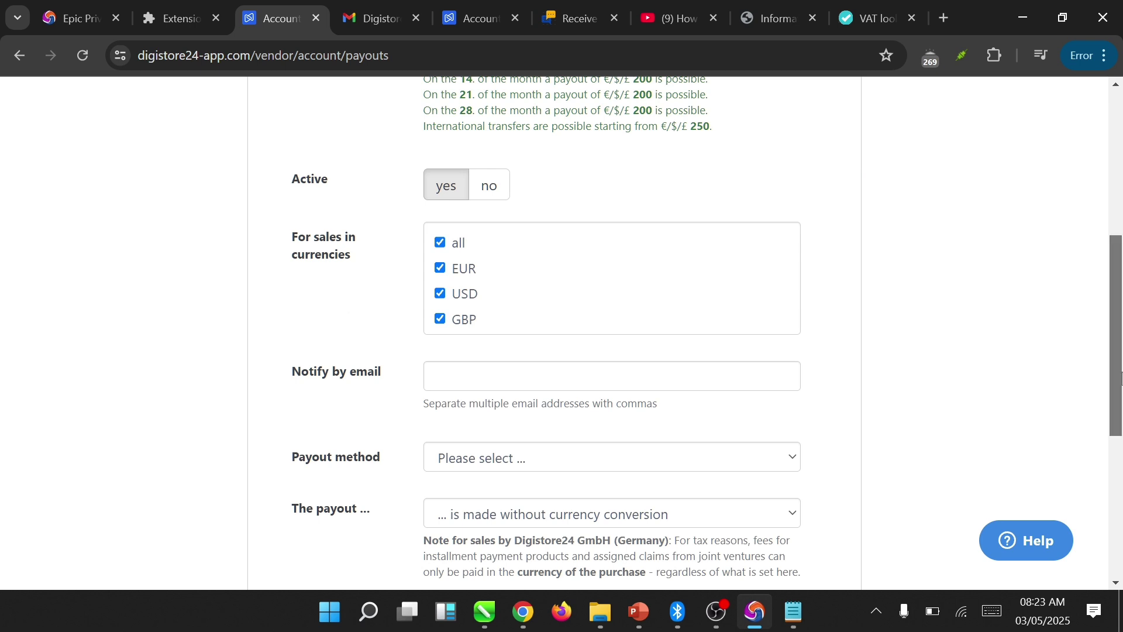
- Enter the two payout notification e-mail addresses in the Notify by email field
{"action": "left_click_drag", "start_coordinate": [1119, 376], "coordinate": [1121, 392]}
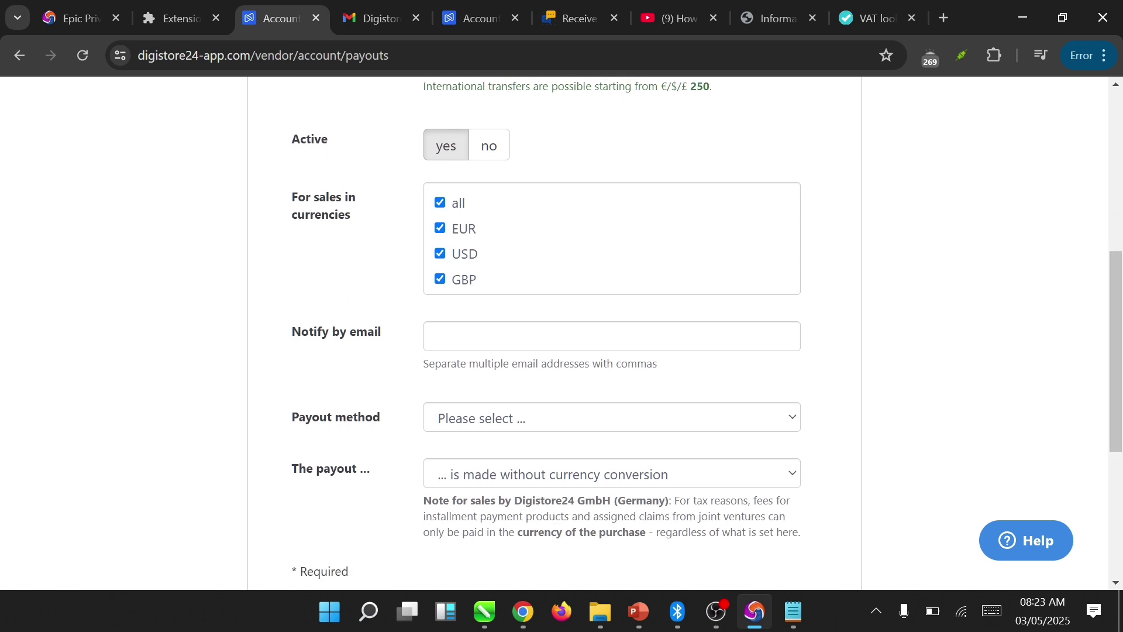
{"action": "left_click", "coordinate": [672, 339]}
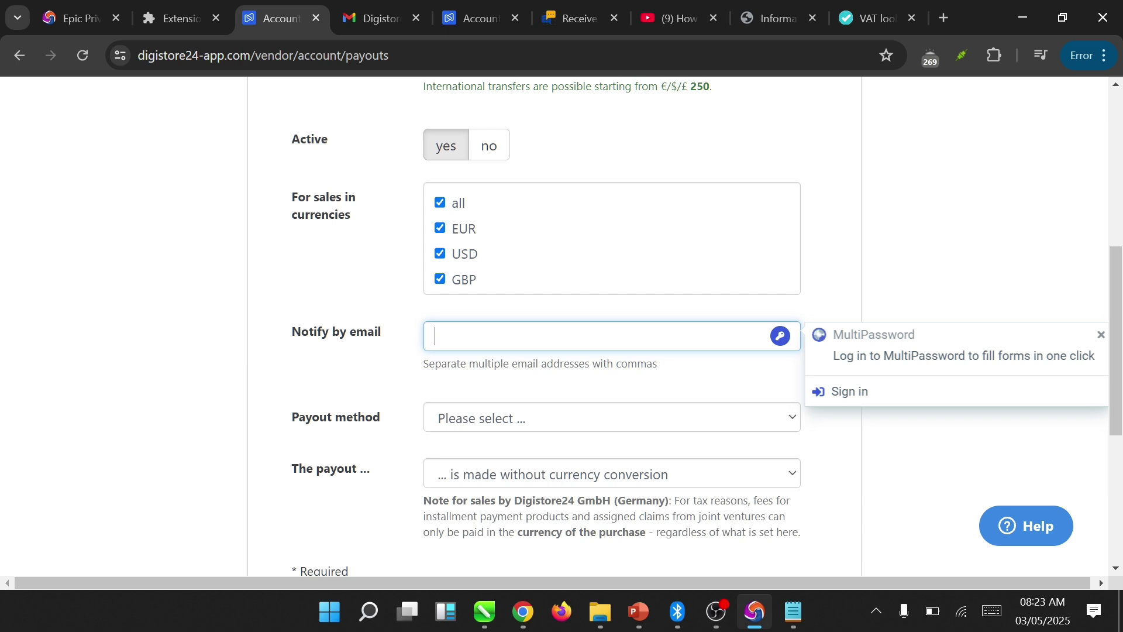
{"action": "key", "text": "Down"}
{"action": "key", "text": "Return"}
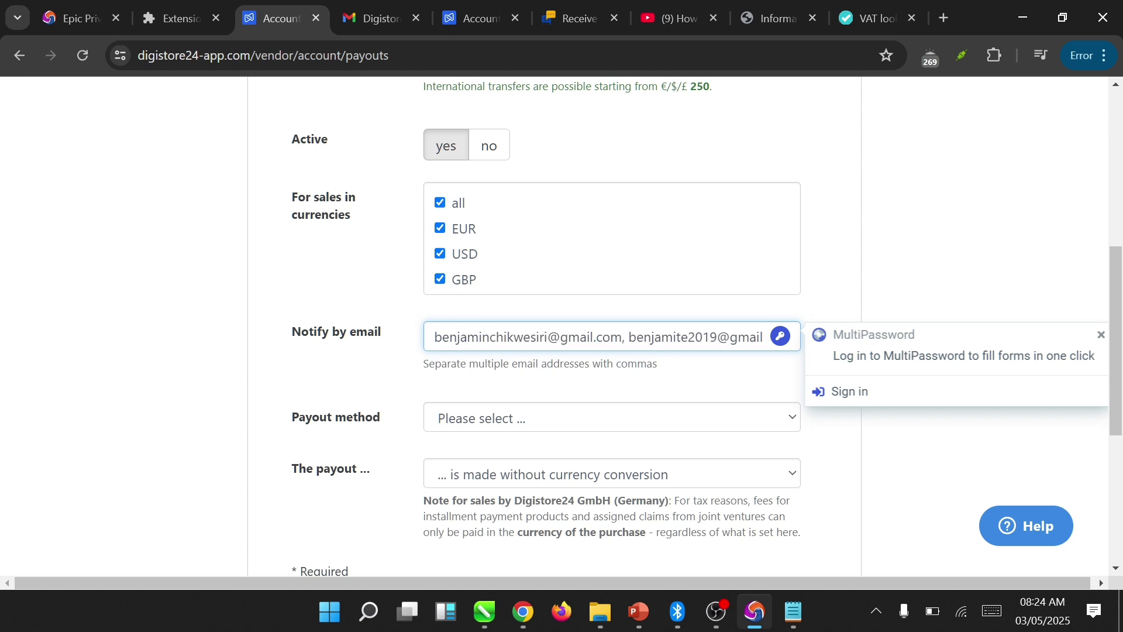
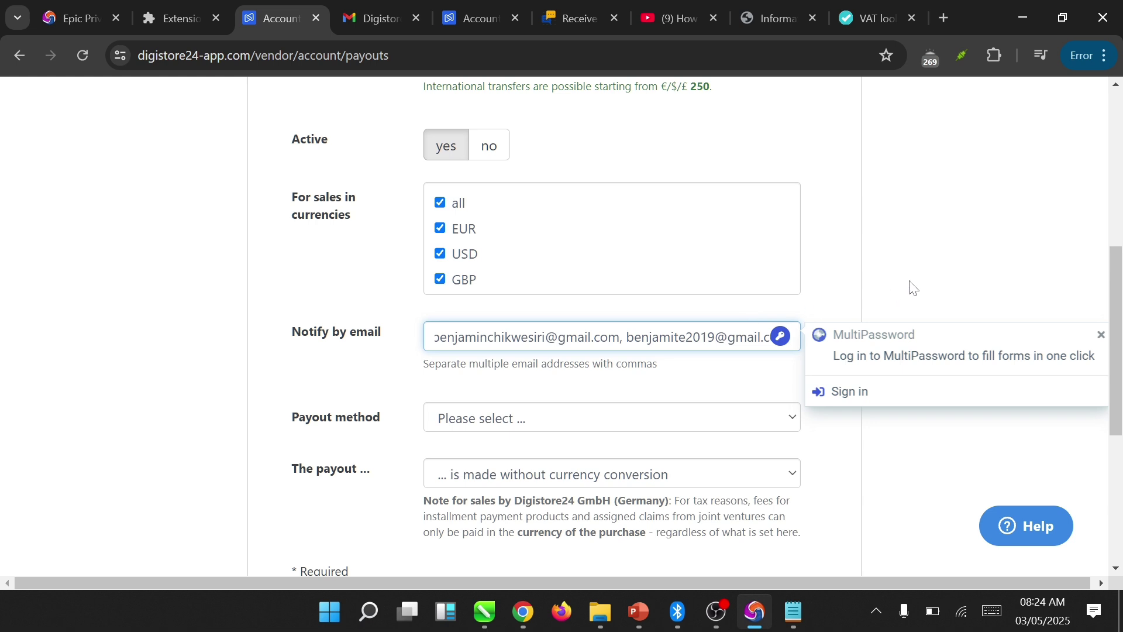
- Dismiss the password-manager popup and set the payout method to International bank transfer
{"action": "left_click", "coordinate": [914, 288]}
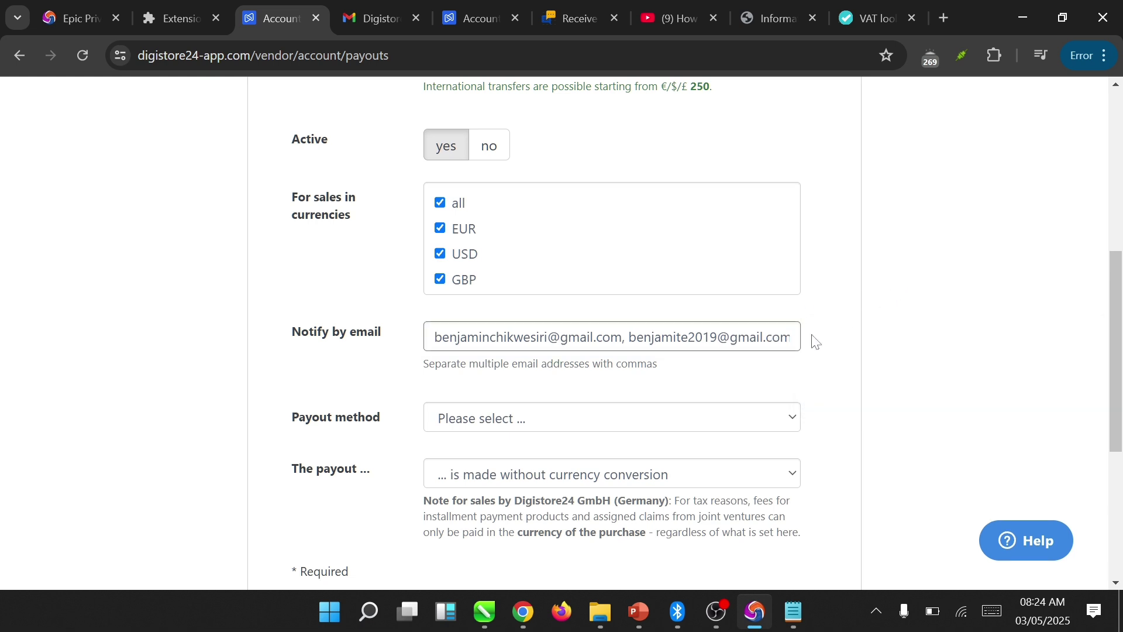
{"action": "left_click", "coordinate": [660, 417]}
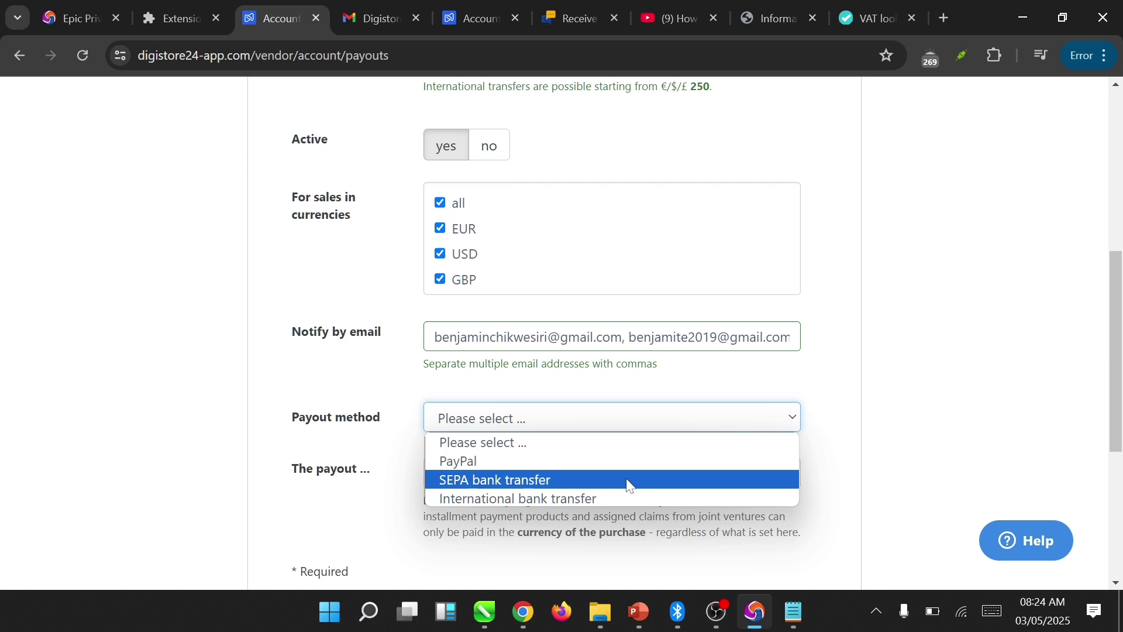
{"action": "left_click", "coordinate": [623, 501]}
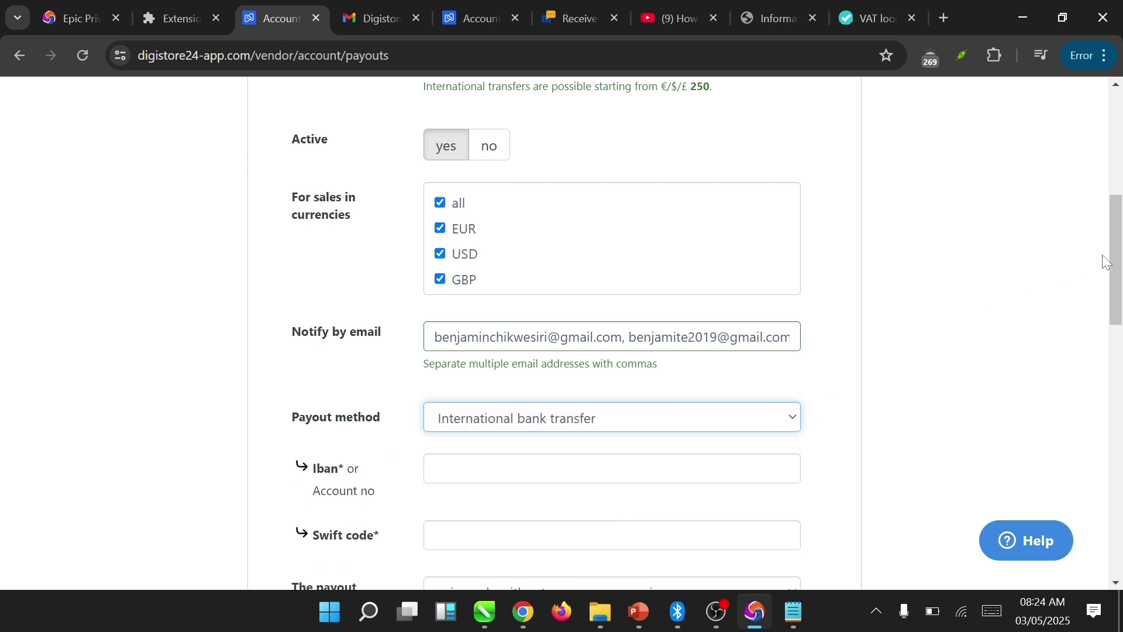
{"action": "left_click_drag", "start_coordinate": [1115, 264], "coordinate": [1115, 302]}
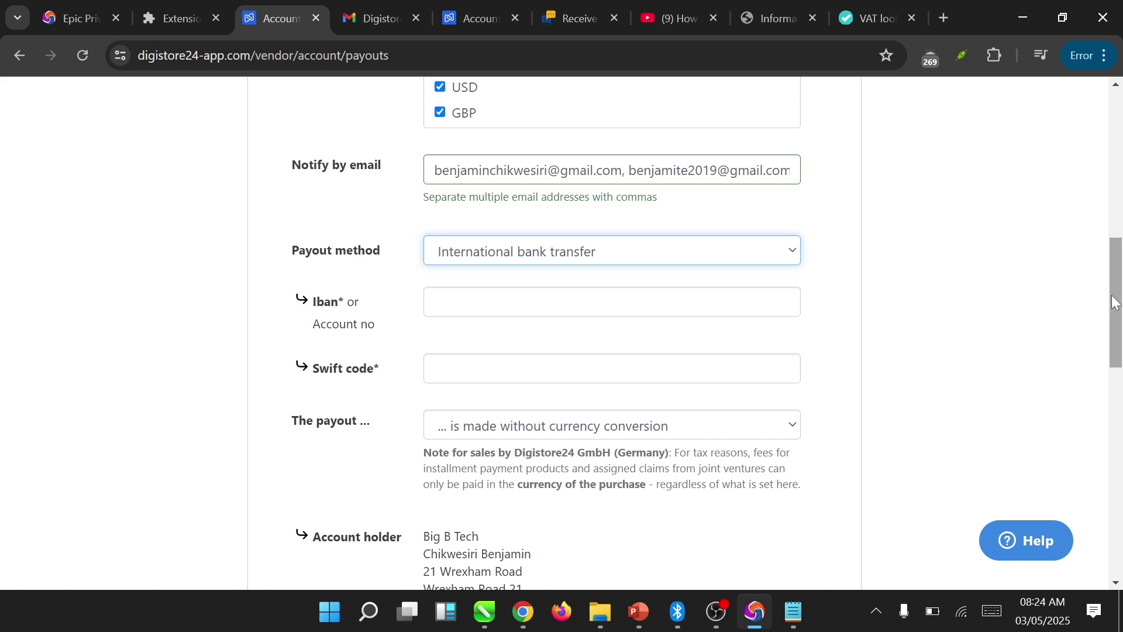
{"action": "scroll", "coordinate": [1116, 302], "scroll_direction": "down", "scroll_amount": 1}
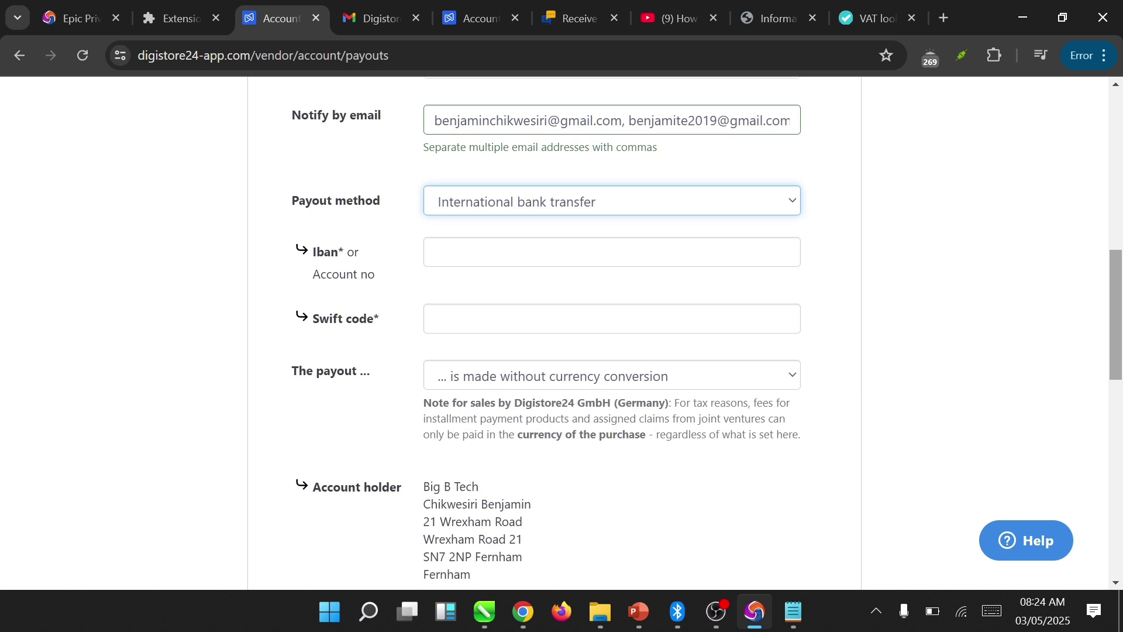
{"action": "left_click", "coordinate": [739, 251]}
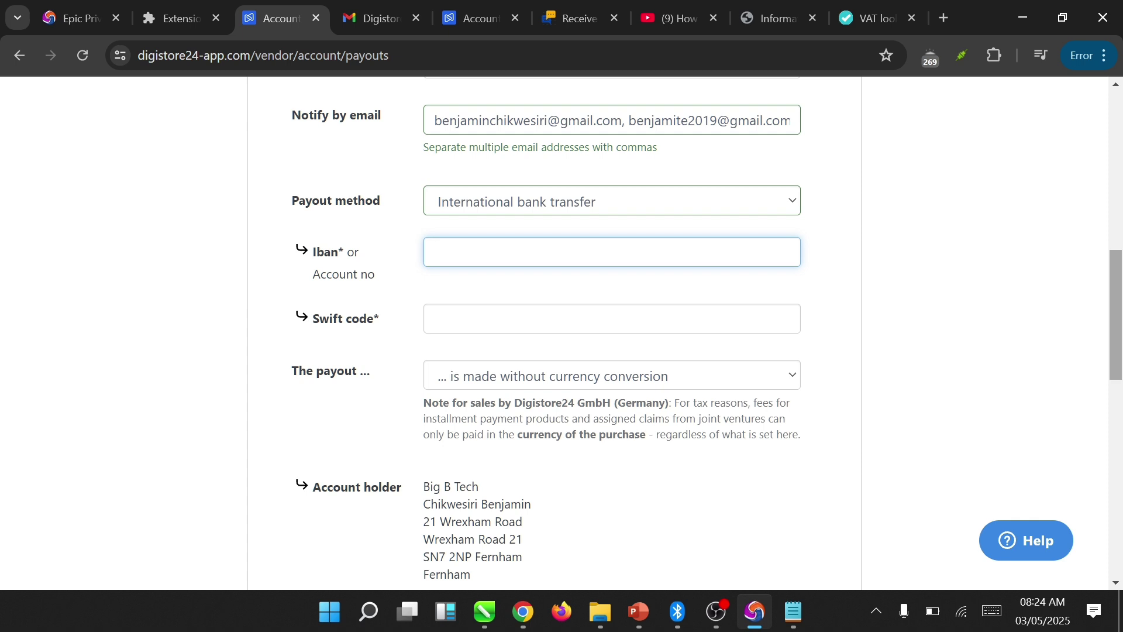
{"action": "left_click", "coordinate": [612, 375]}
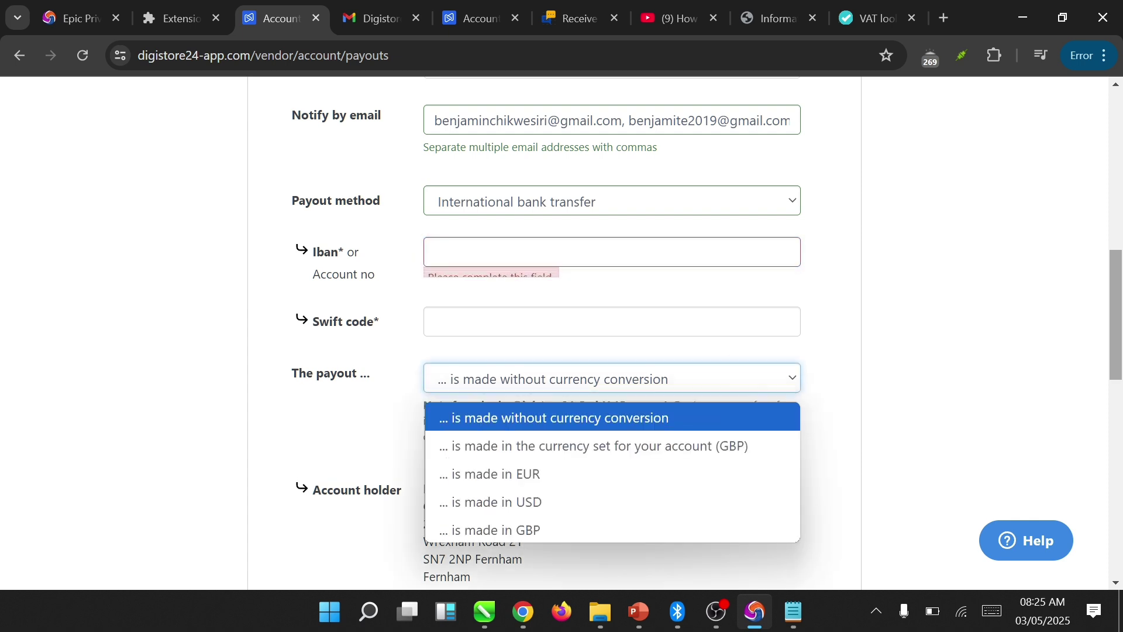
{"action": "key", "text": "Escape"}
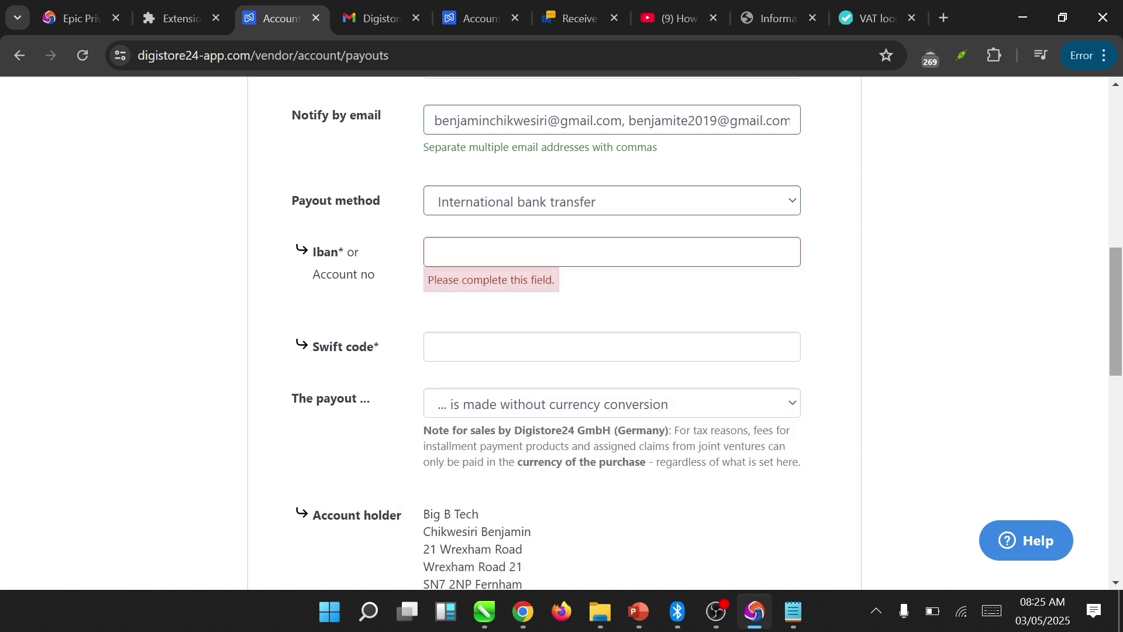
{"action": "left_click", "coordinate": [772, 250]}
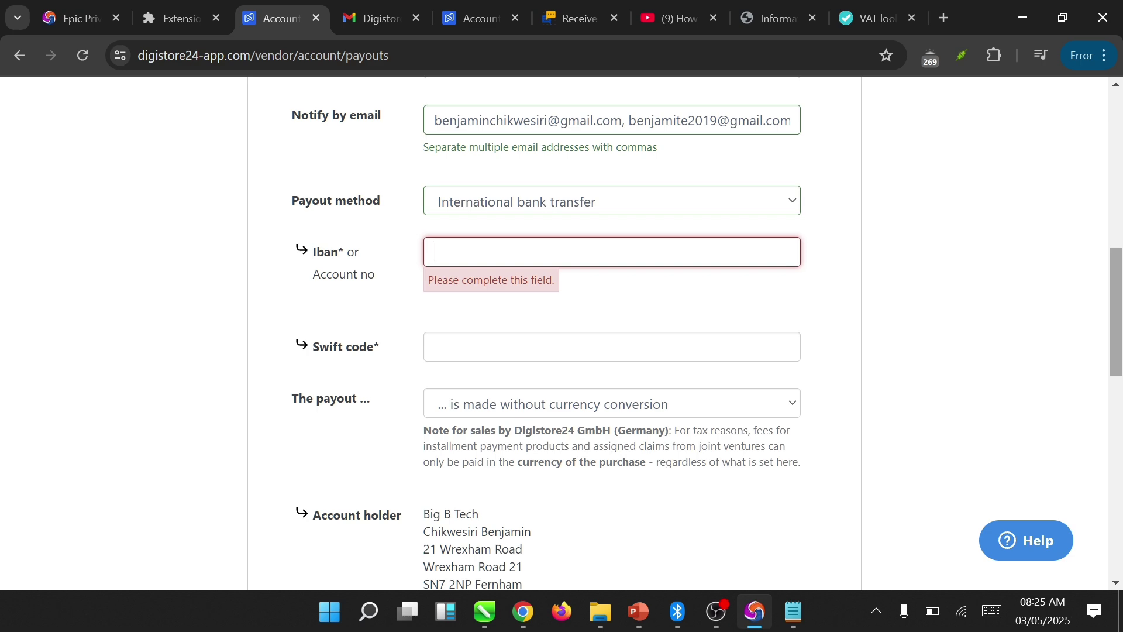
{"action": "scroll", "coordinate": [555, 330], "scroll_direction": "down", "scroll_amount": 8}
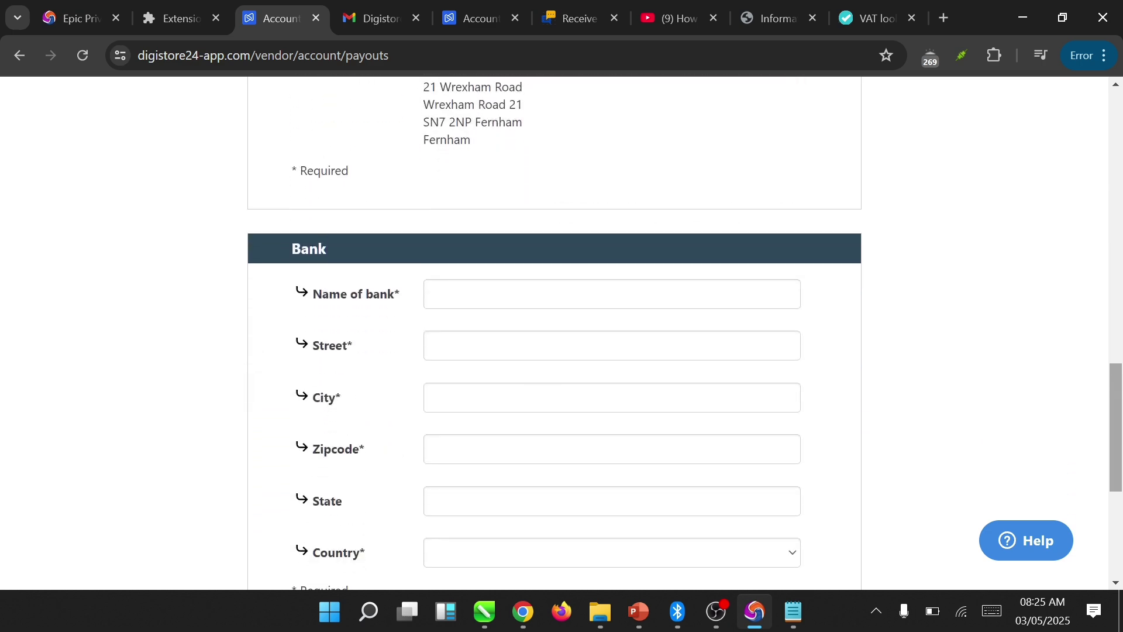
{"action": "scroll", "coordinate": [555, 331], "scroll_direction": "down", "scroll_amount": 4}
{"action": "scroll", "coordinate": [555, 331], "scroll_direction": "up", "scroll_amount": 3}
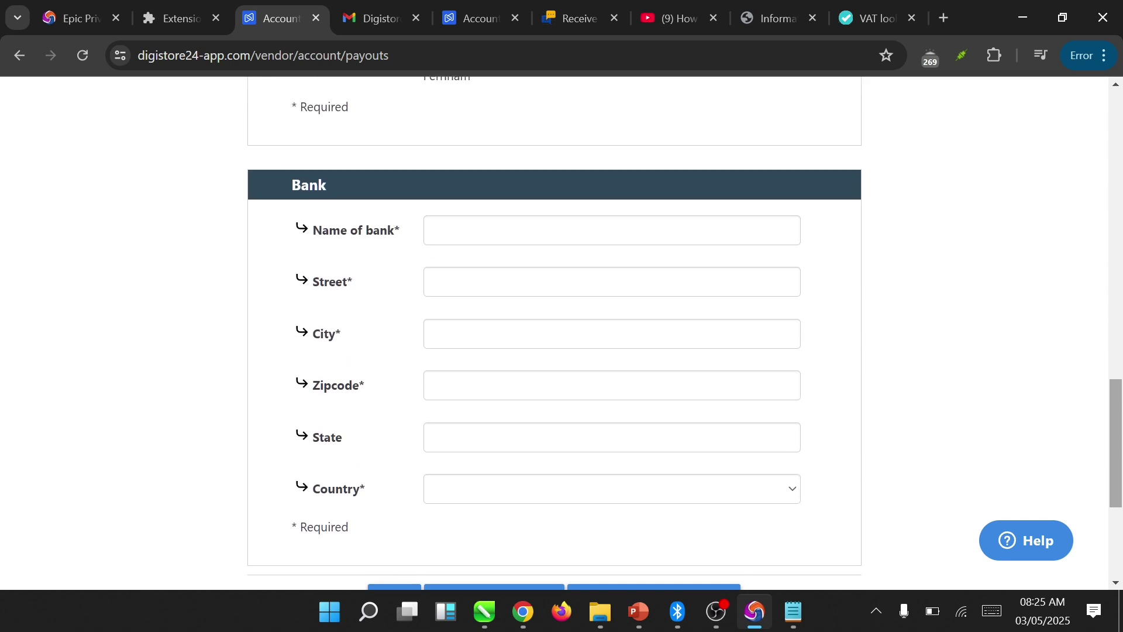
{"action": "scroll", "coordinate": [554, 330], "scroll_direction": "down", "scroll_amount": 3}
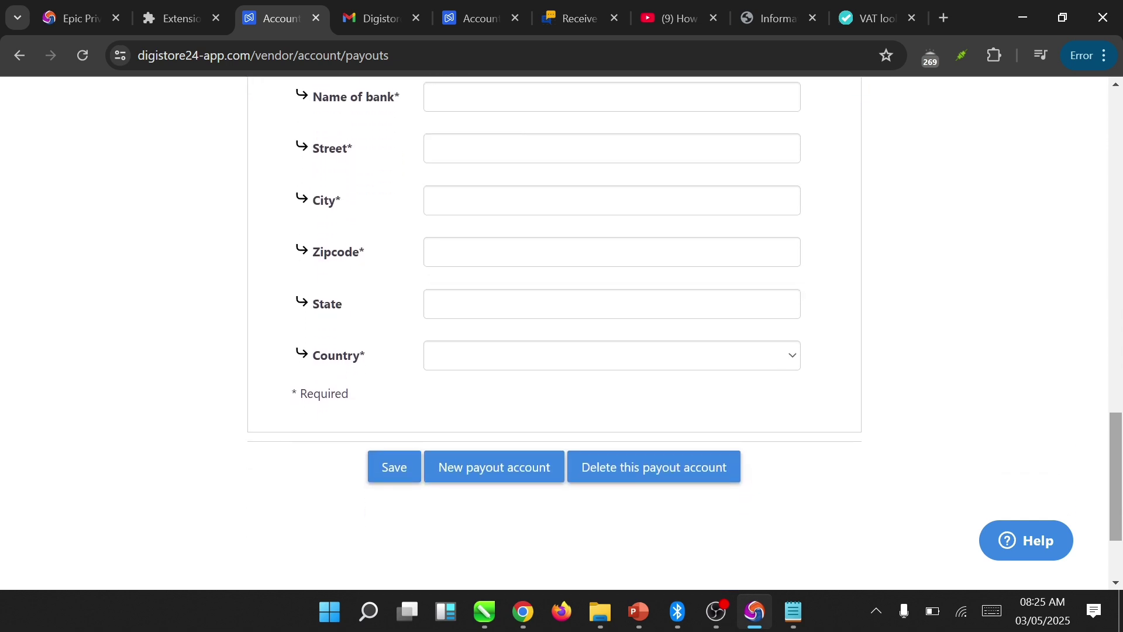
{"action": "scroll", "coordinate": [554, 331], "scroll_direction": "up", "scroll_amount": 1}
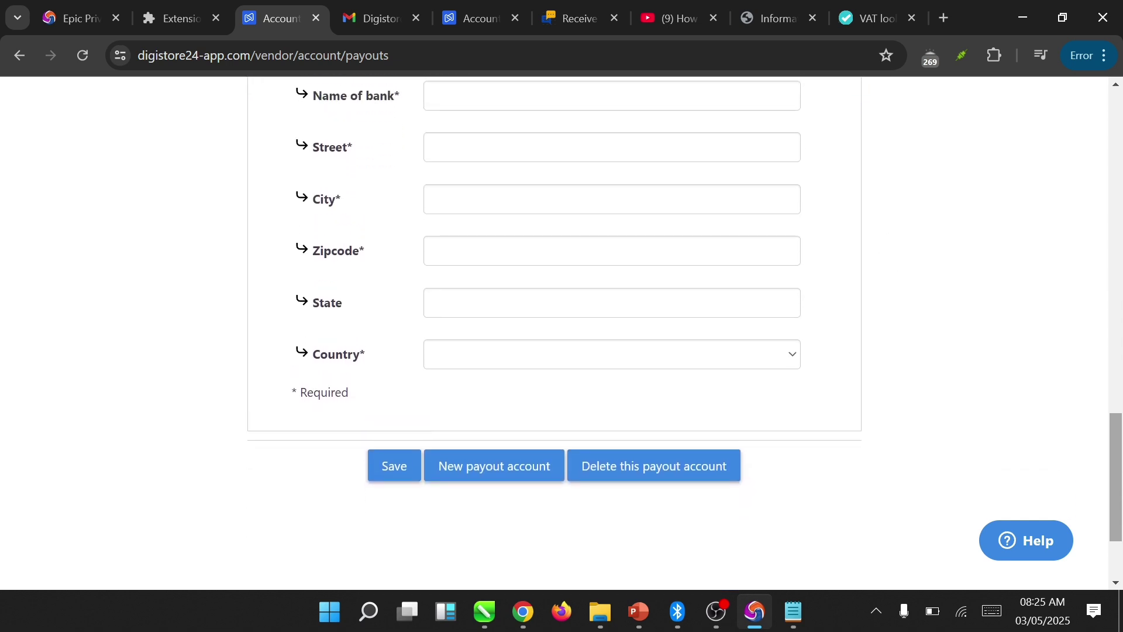
{"action": "scroll", "coordinate": [554, 330], "scroll_direction": "up", "scroll_amount": 10}
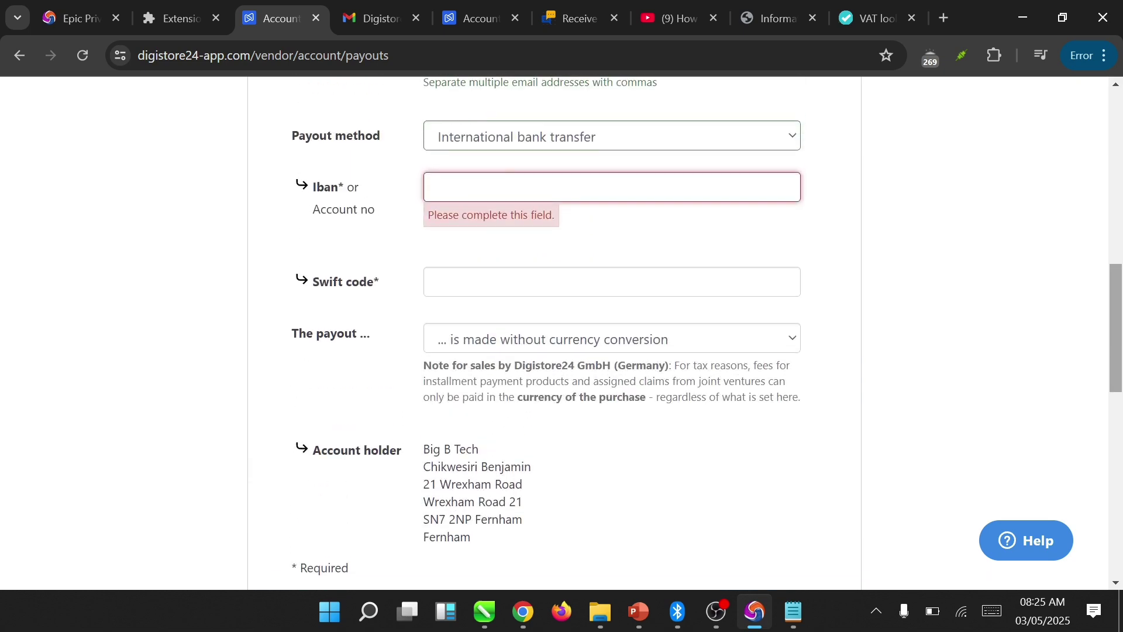
{"action": "scroll", "coordinate": [555, 330], "scroll_direction": "up", "scroll_amount": 4}
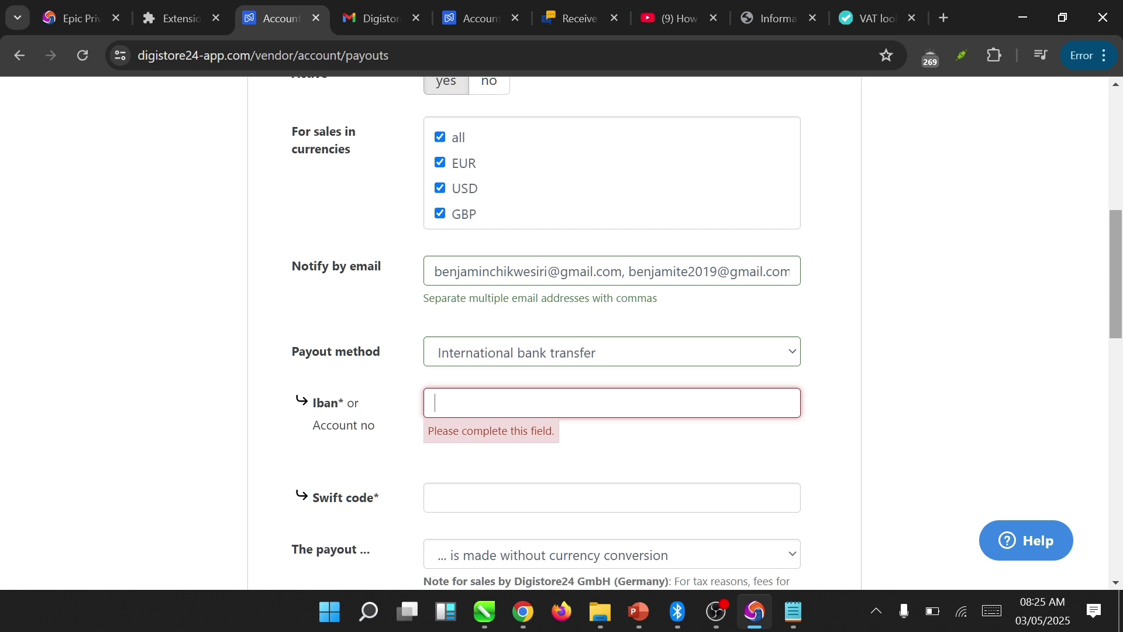
{"action": "scroll", "coordinate": [585, 334], "scroll_direction": "down", "scroll_amount": 2}
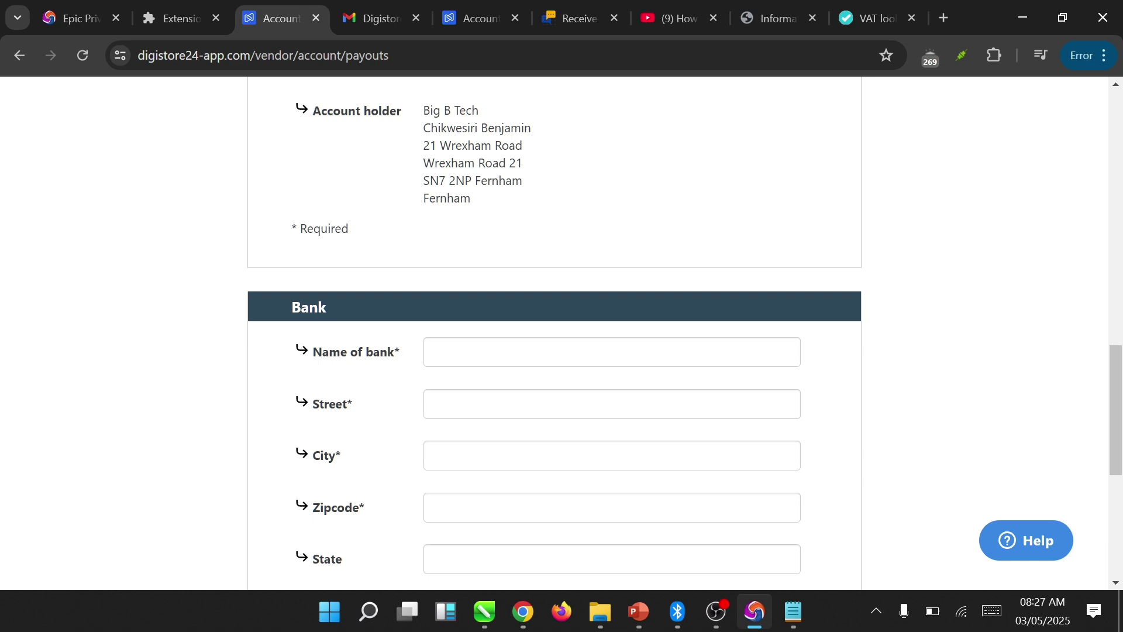
- Enter 'Clear Junction Limited' as the bank name and save the payout account details
{"action": "left_click", "coordinate": [611, 351]}
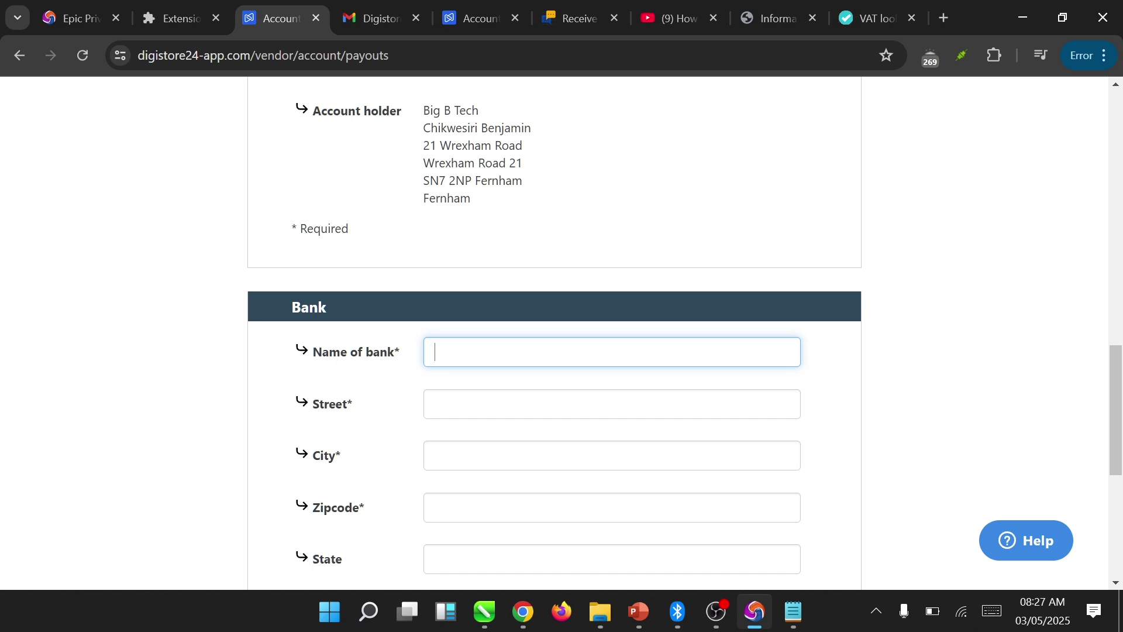
{"action": "type", "text": "Clear Junction Limited"}
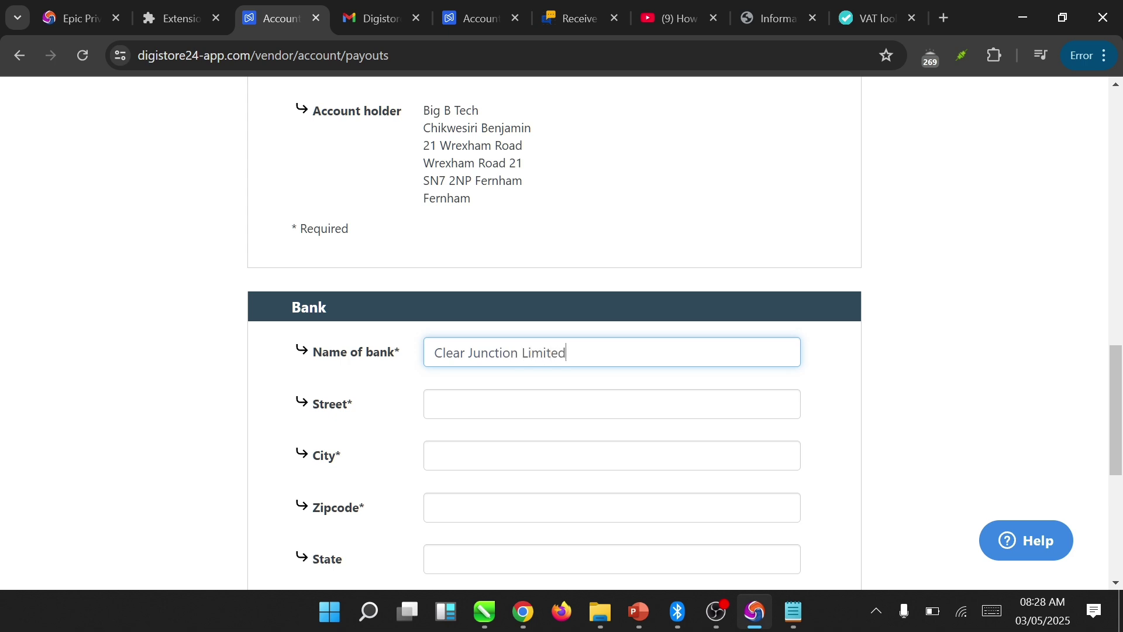
{"action": "left_click", "coordinate": [435, 404]}
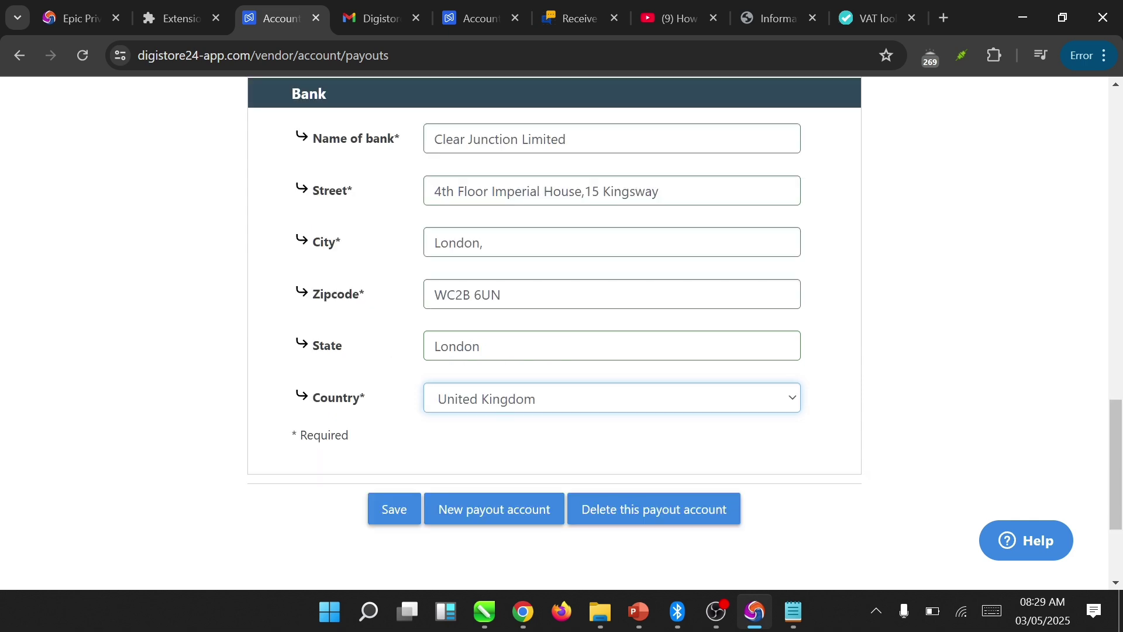
{"action": "left_click", "coordinate": [394, 508]}
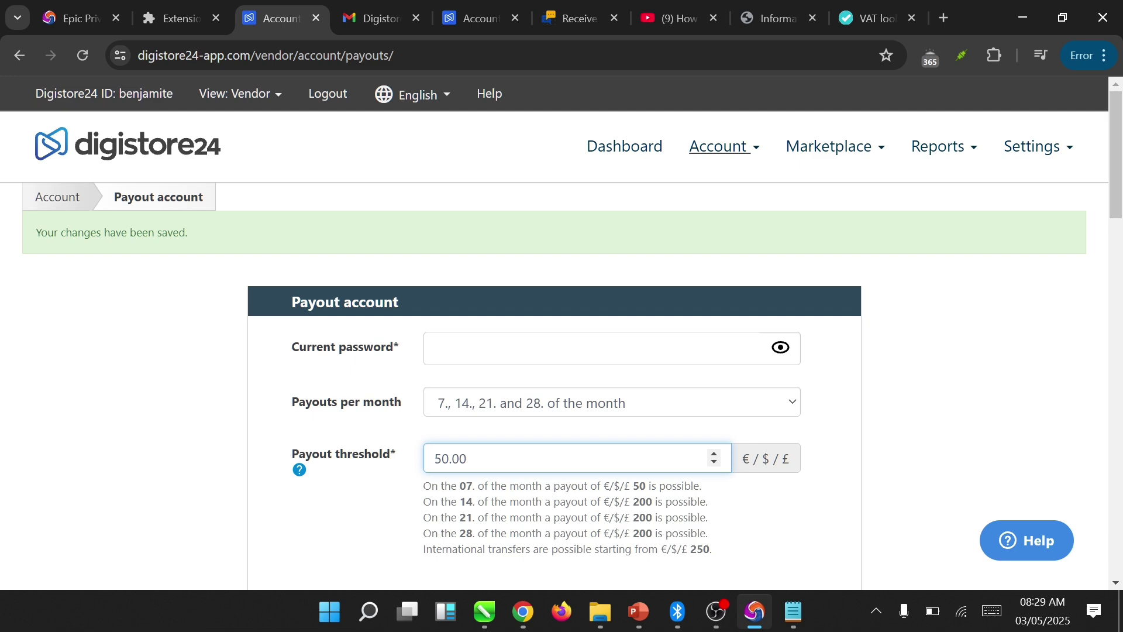
{"action": "scroll", "coordinate": [561, 336], "scroll_direction": "down", "scroll_amount": 4}
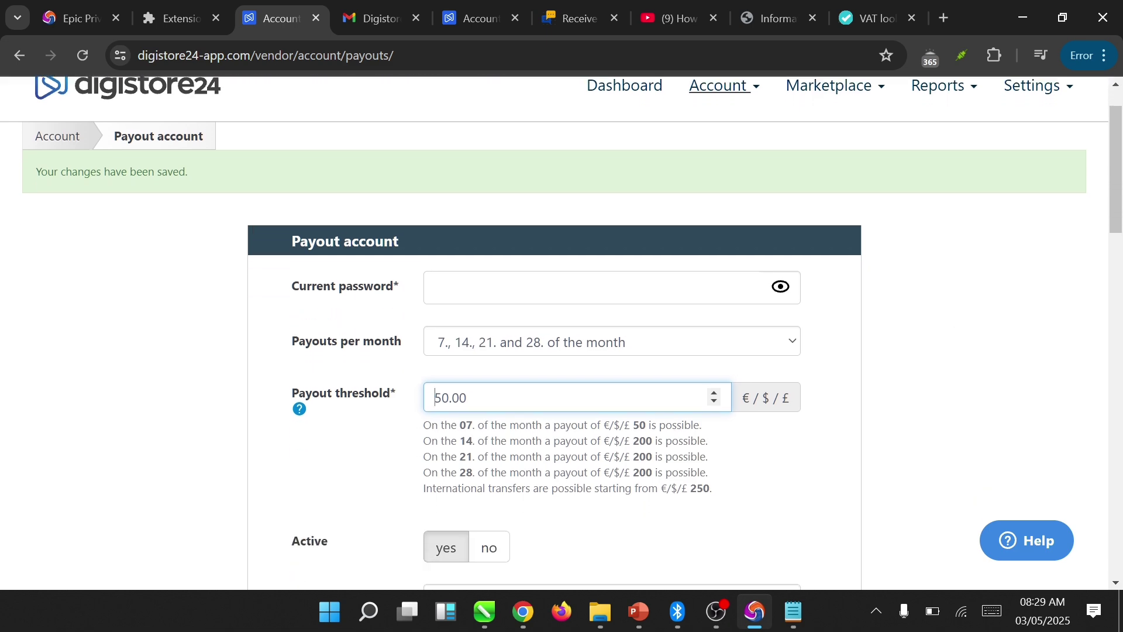
{"action": "scroll", "coordinate": [562, 336], "scroll_direction": "down", "scroll_amount": 10}
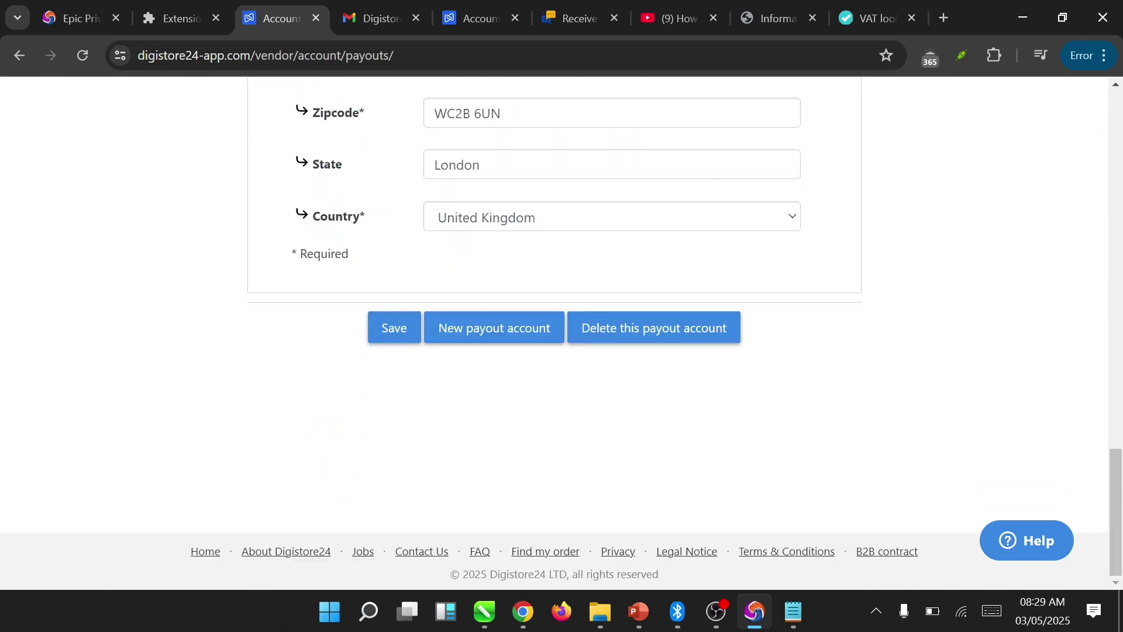
{"action": "scroll", "coordinate": [562, 337], "scroll_direction": "up", "scroll_amount": 5}
{"action": "scroll", "coordinate": [562, 337], "scroll_direction": "up", "scroll_amount": 15}
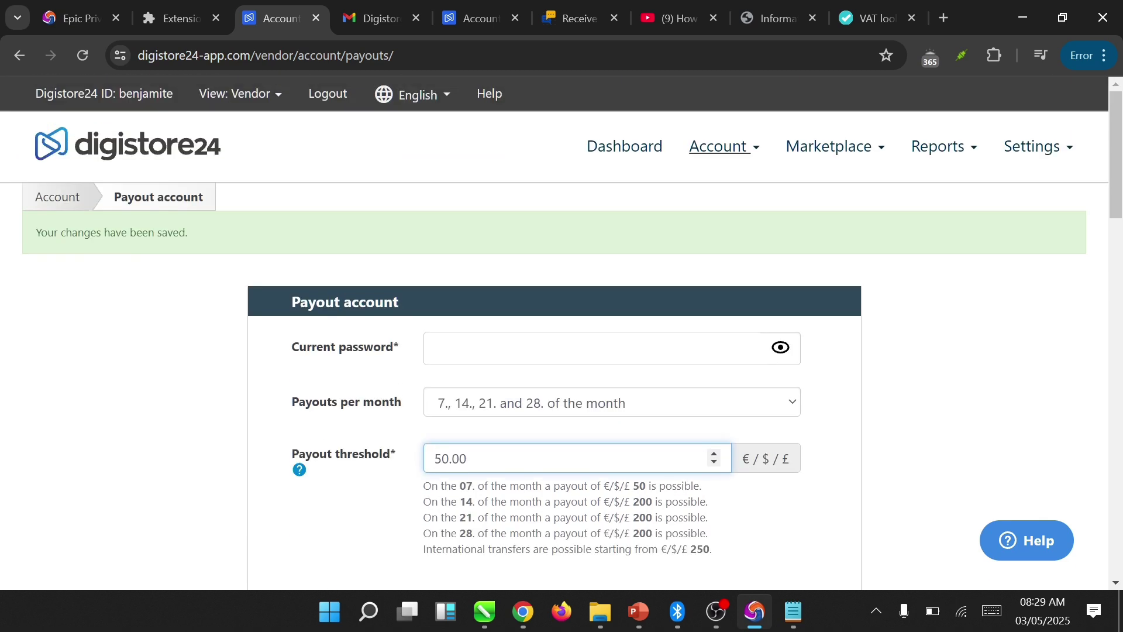
{"action": "left_click", "coordinate": [624, 146]}
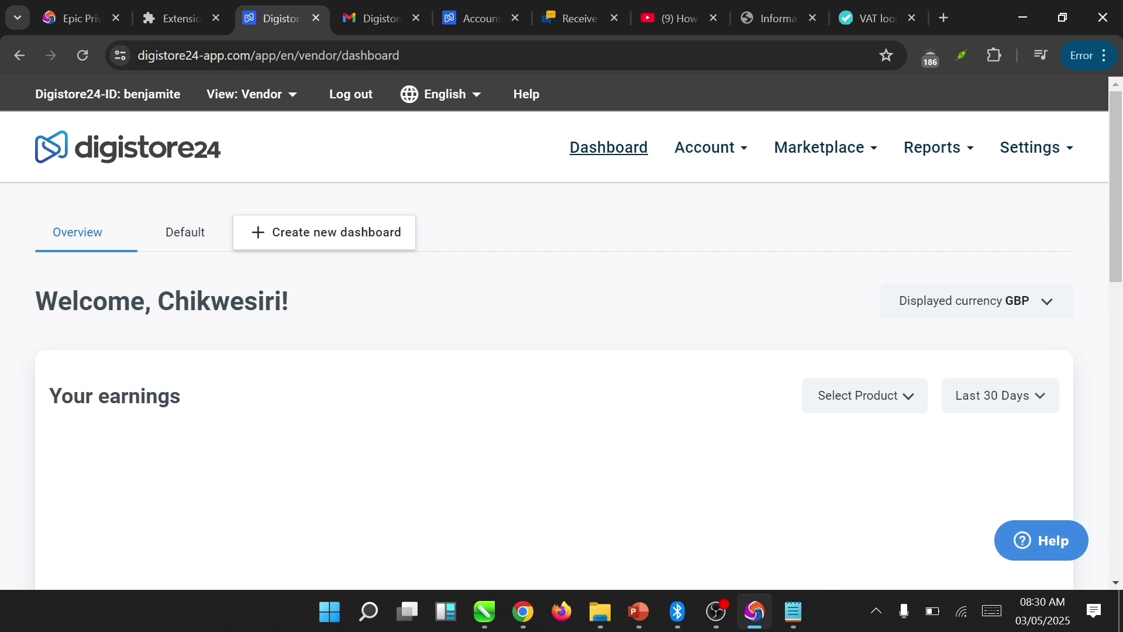
- Scroll down the dashboard to review the zero earnings and payouts, then back to the top
{"action": "scroll", "coordinate": [562, 351], "scroll_direction": "down", "scroll_amount": 5}
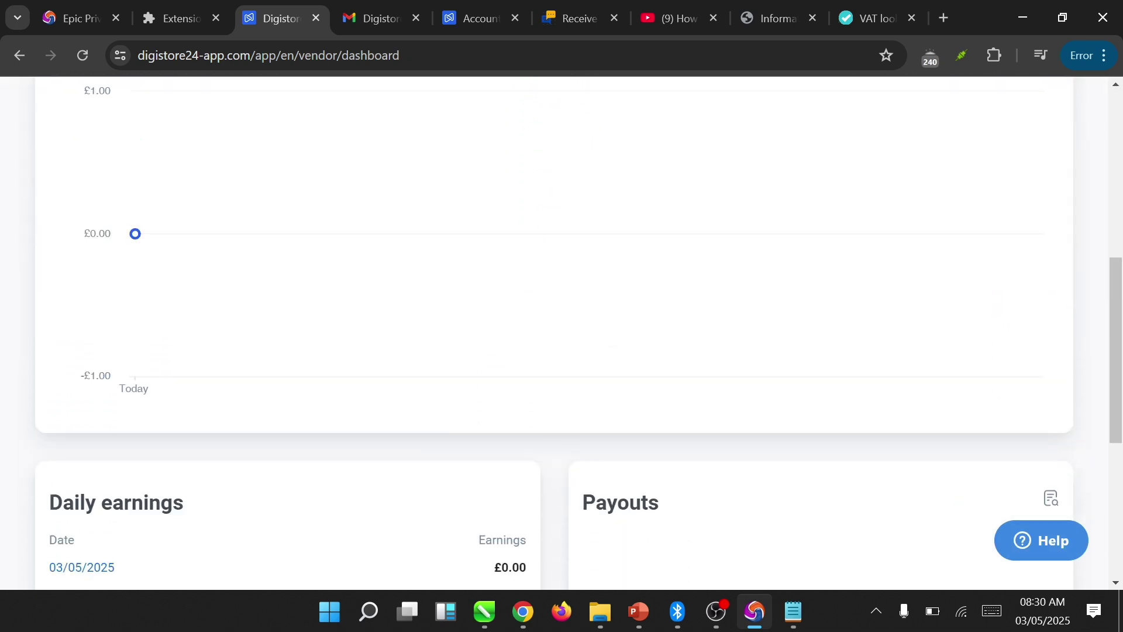
{"action": "scroll", "coordinate": [561, 351], "scroll_direction": "down", "scroll_amount": 2}
{"action": "scroll", "coordinate": [561, 351], "scroll_direction": "up", "scroll_amount": 10}
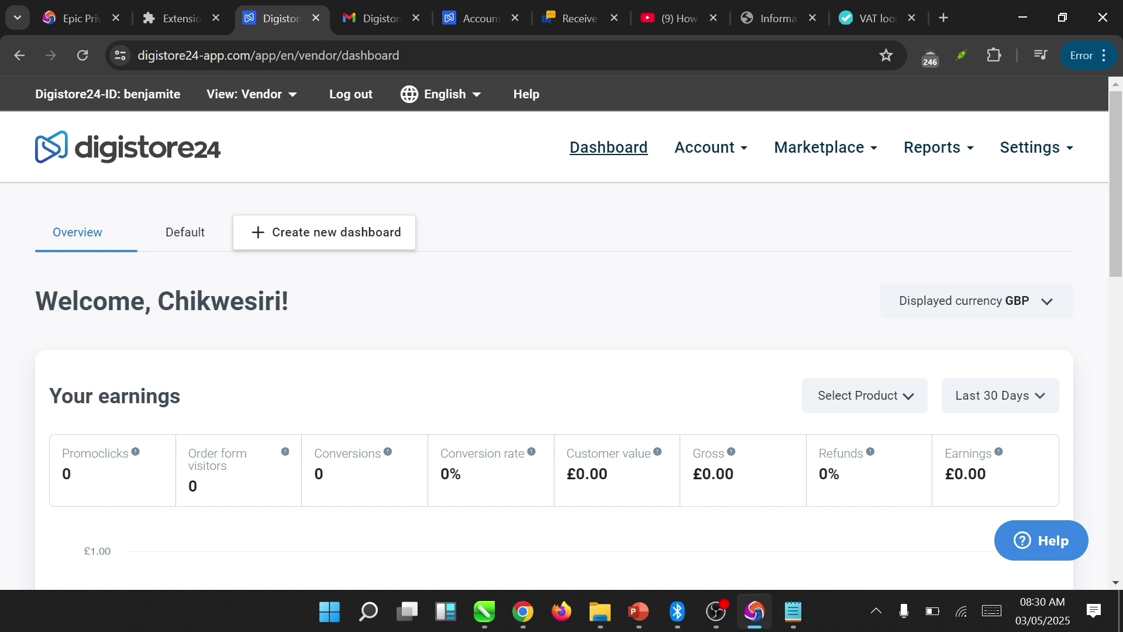